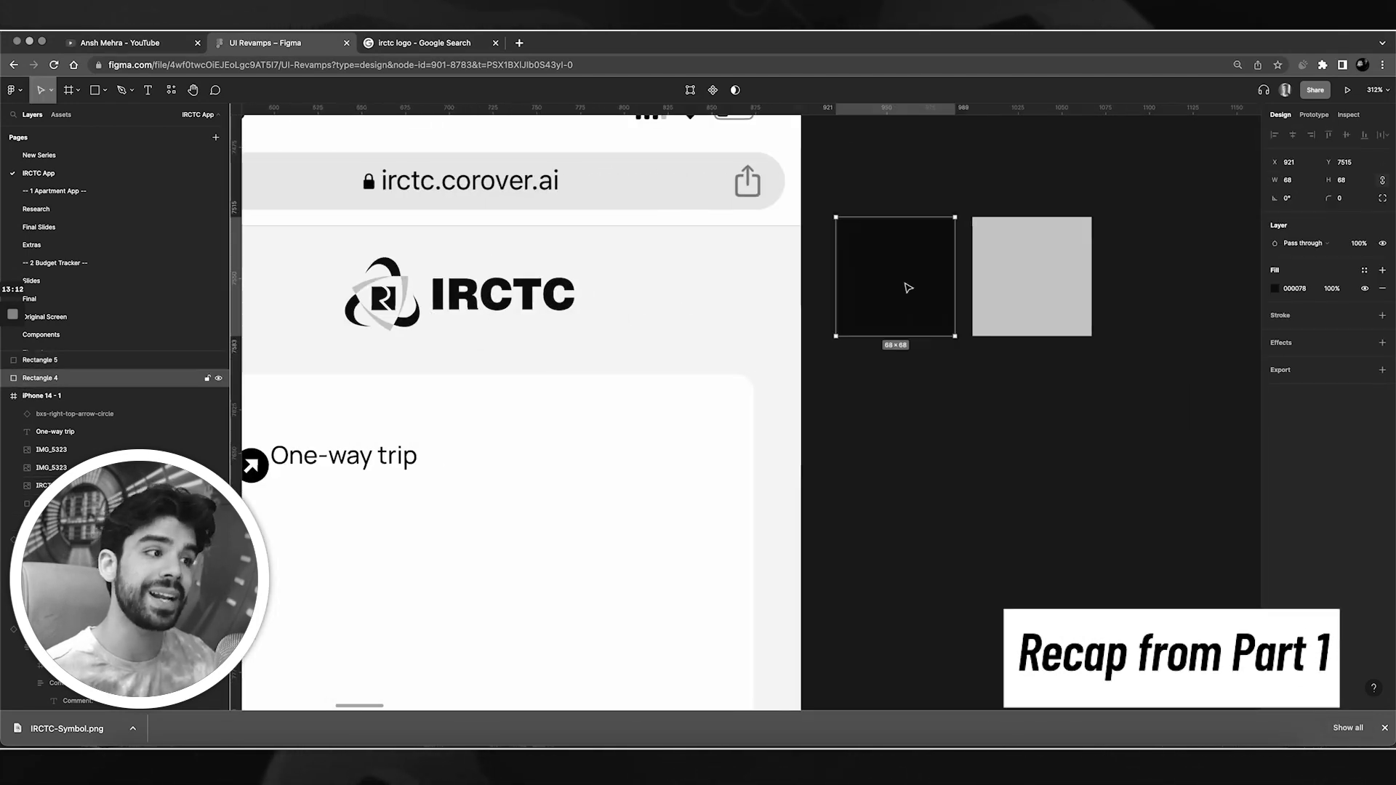
# - Start a new colour style from the logo square's fill and move over to the IRCTC App screens
pyautogui.click(1364, 269)
pyautogui.click(1379, 292)
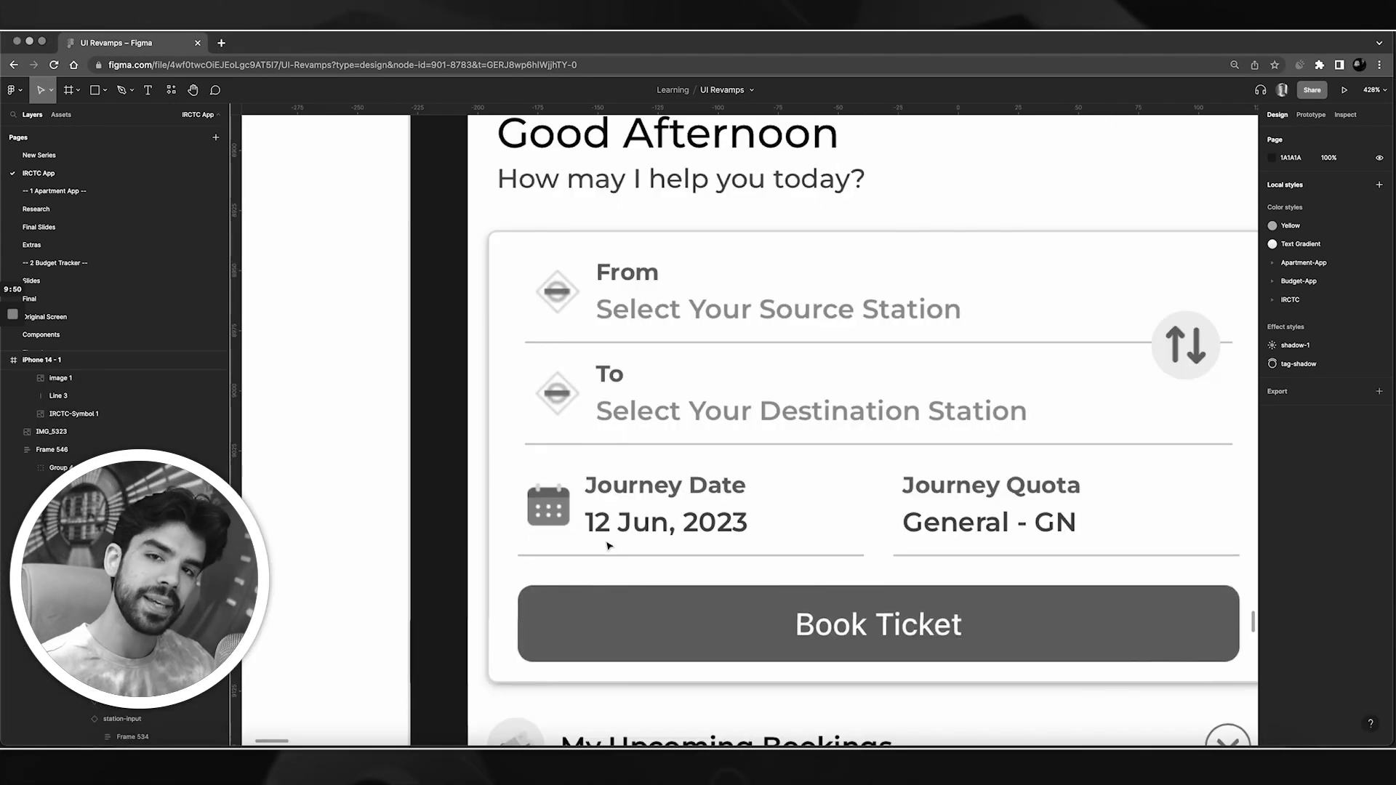
pyautogui.hscroll(2, 609, 545)
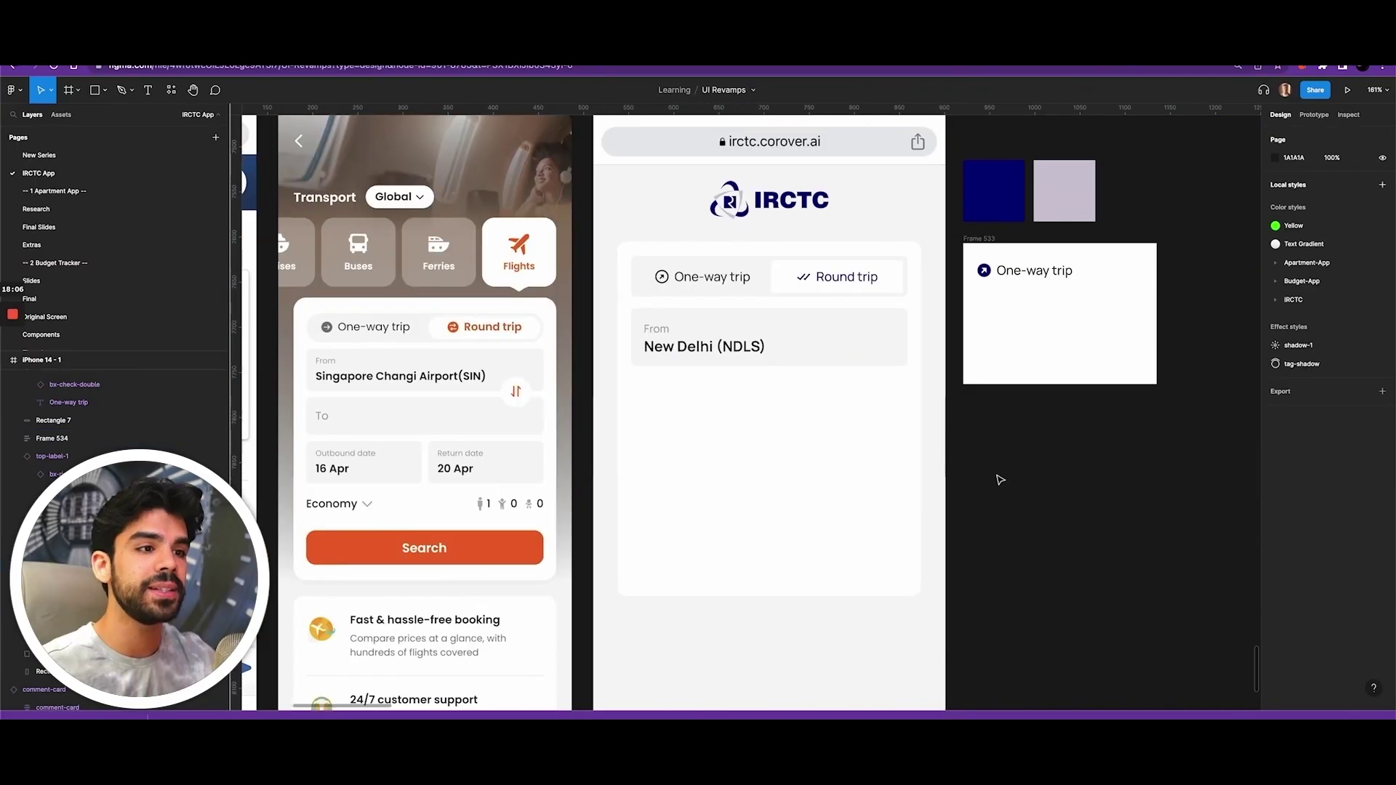
# - Type 'statio' into the train-list Features notes beside the Screen-2 and Screen-3 screenshots
pyautogui.write('statio')
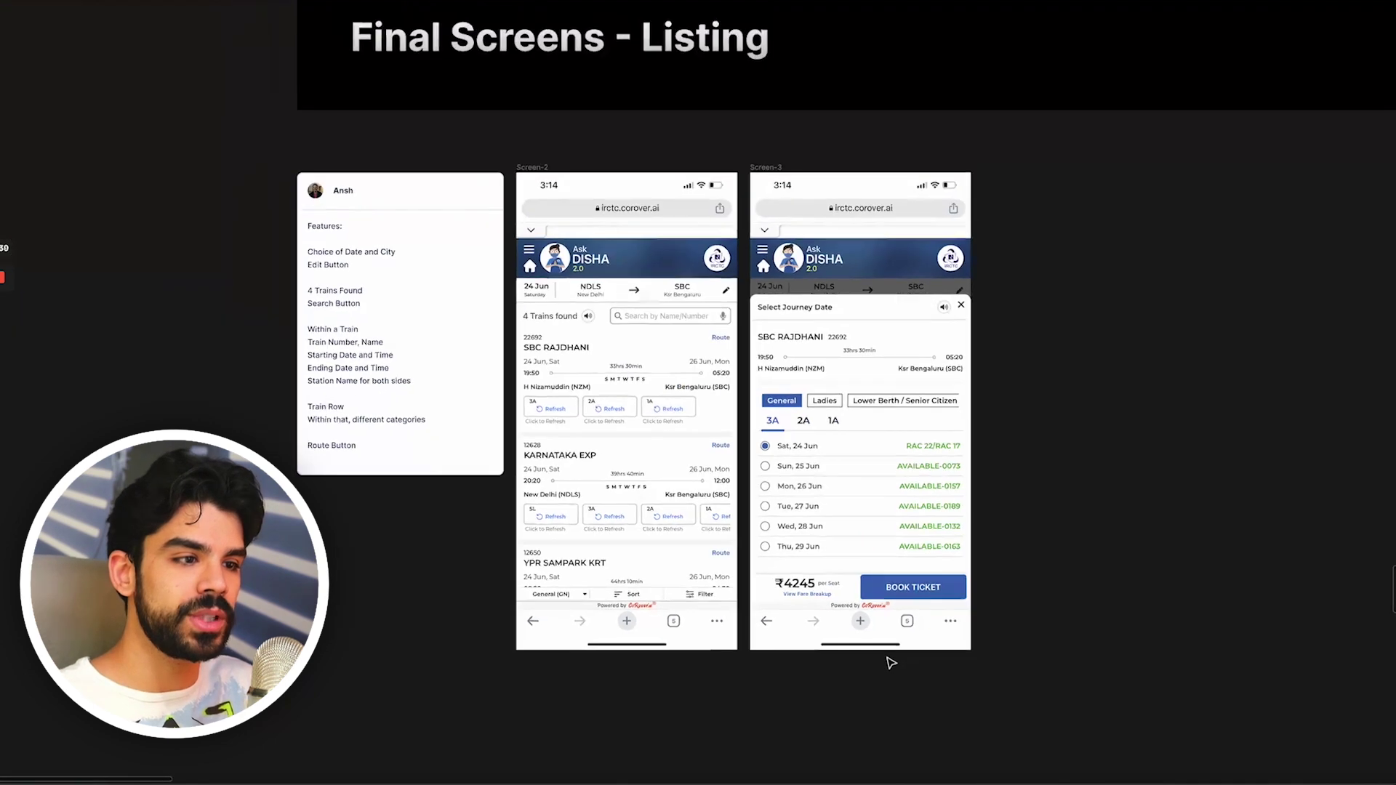
# - Zoom around the Features notes and phone screenshots, then pan down to the Header Component section
pyautogui.scroll(3, 471, 457)
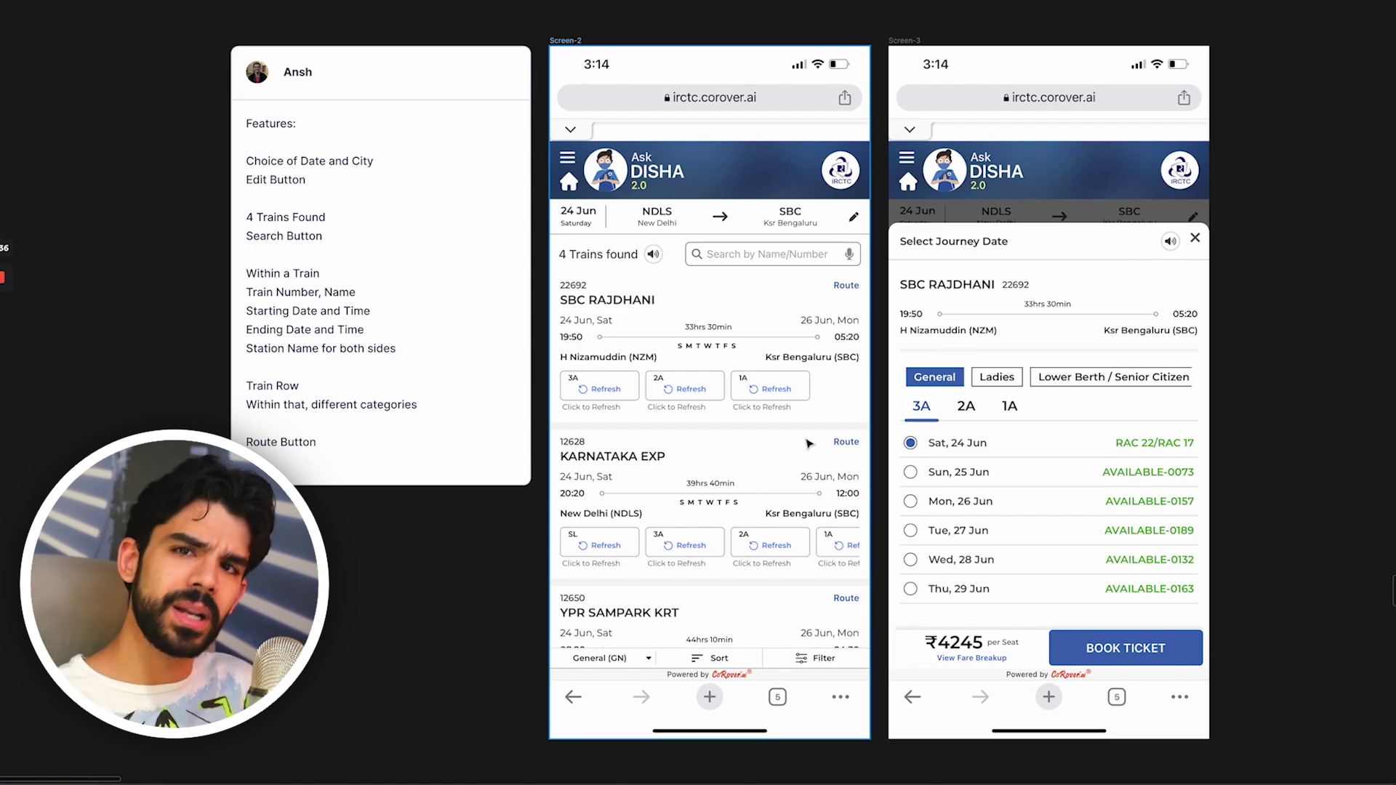
pyautogui.hscroll(-5, 809, 444)
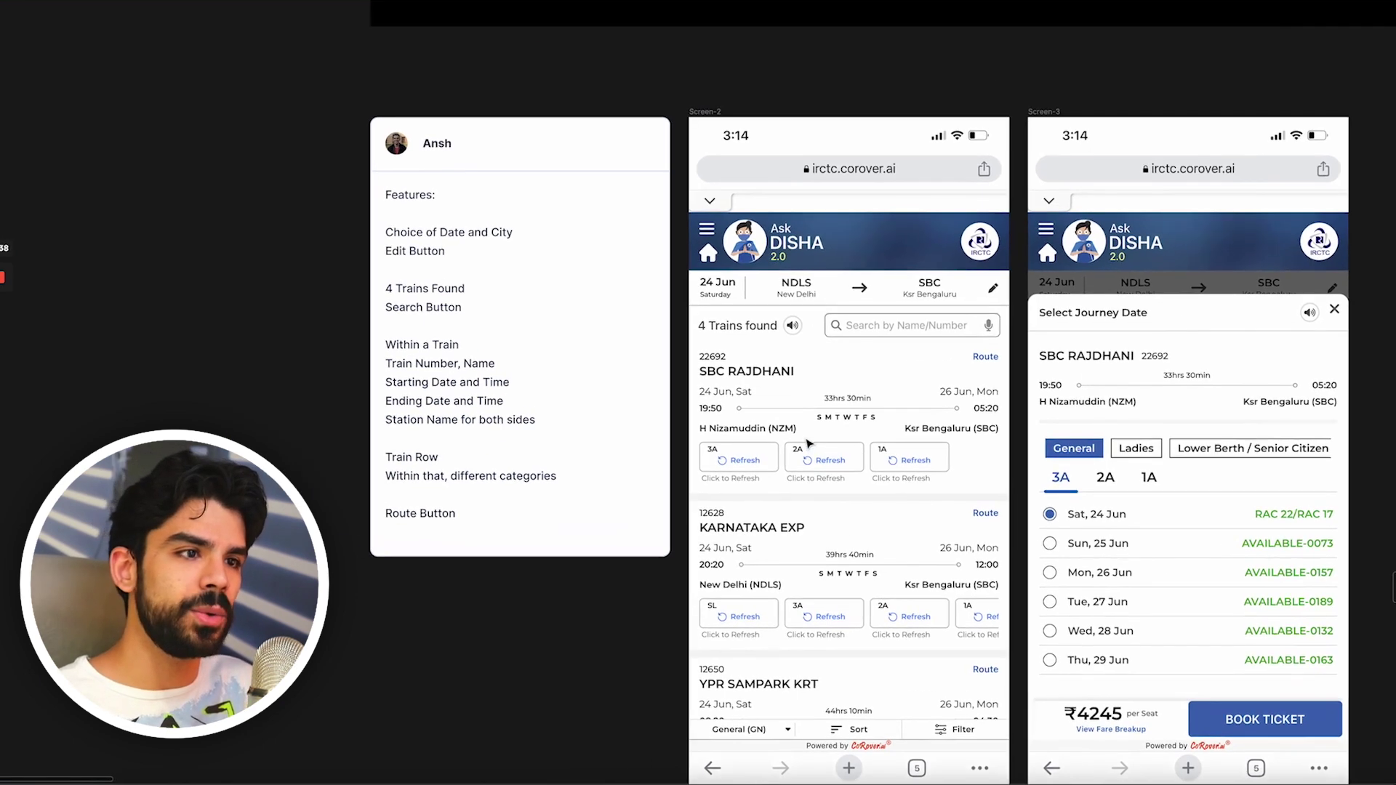
pyautogui.scroll(5, 368, 226)
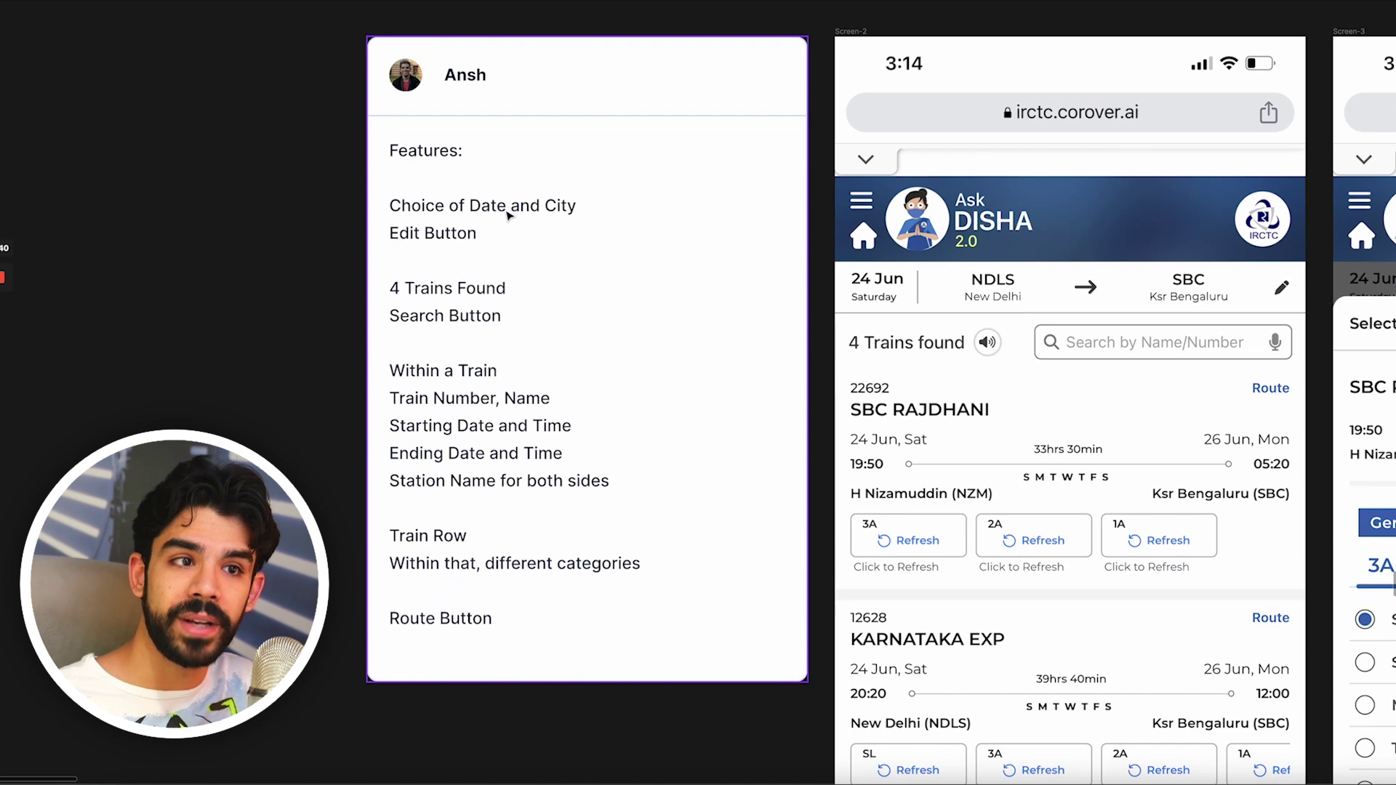
pyautogui.scroll(-2, 518, 215)
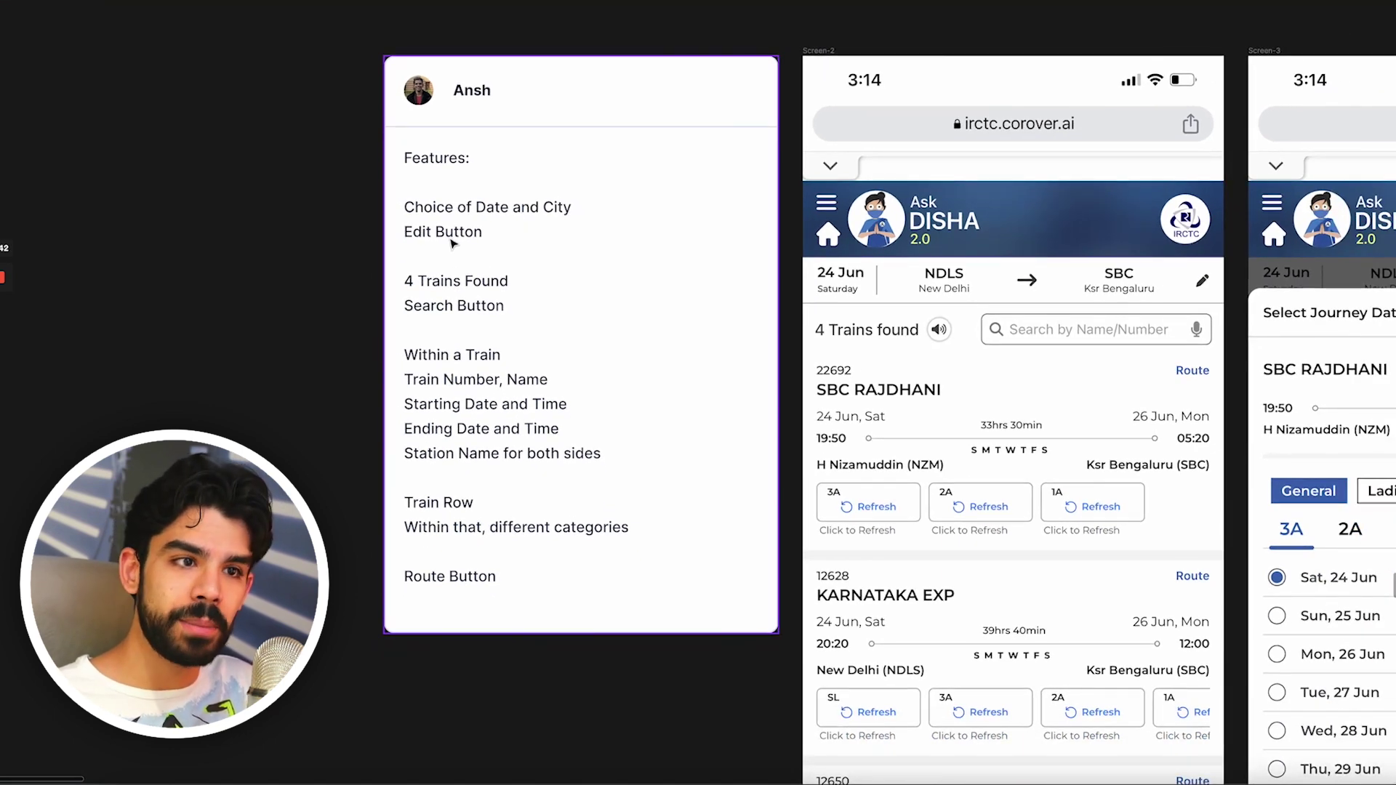
pyautogui.scroll(-3, 705, 277)
pyautogui.scroll(-1, 704, 277)
pyautogui.scroll(2, 860, 396)
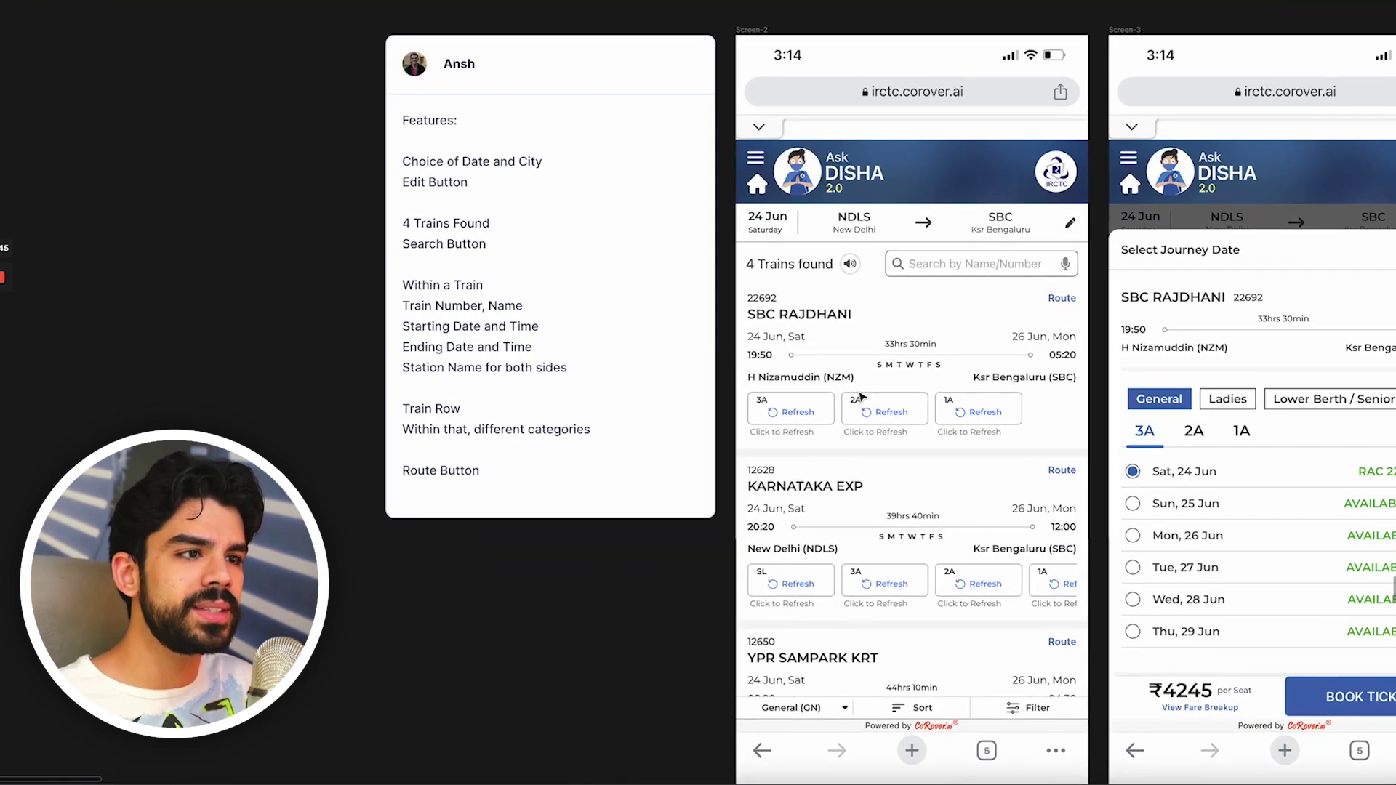
pyautogui.scroll(2, 800, 327)
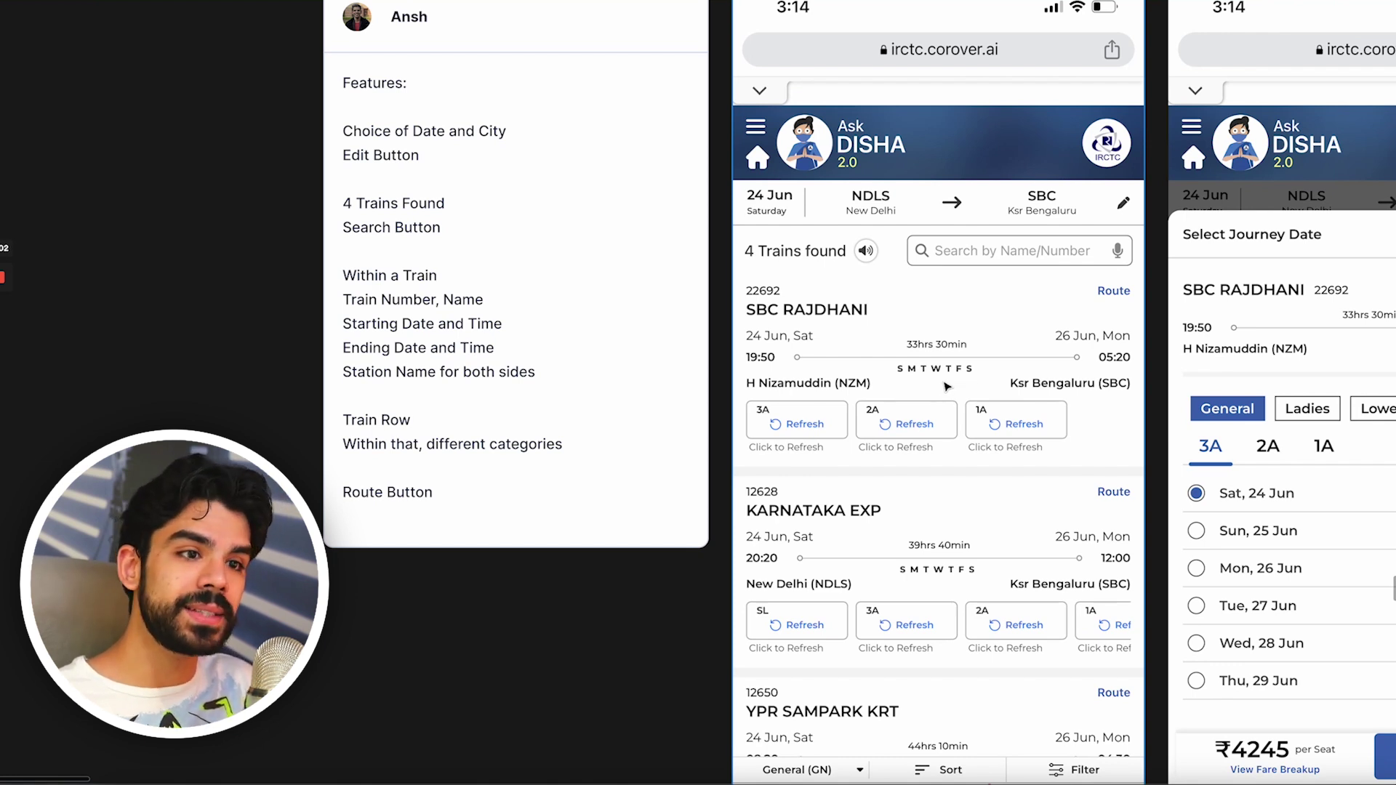
pyautogui.scroll(-1, 947, 386)
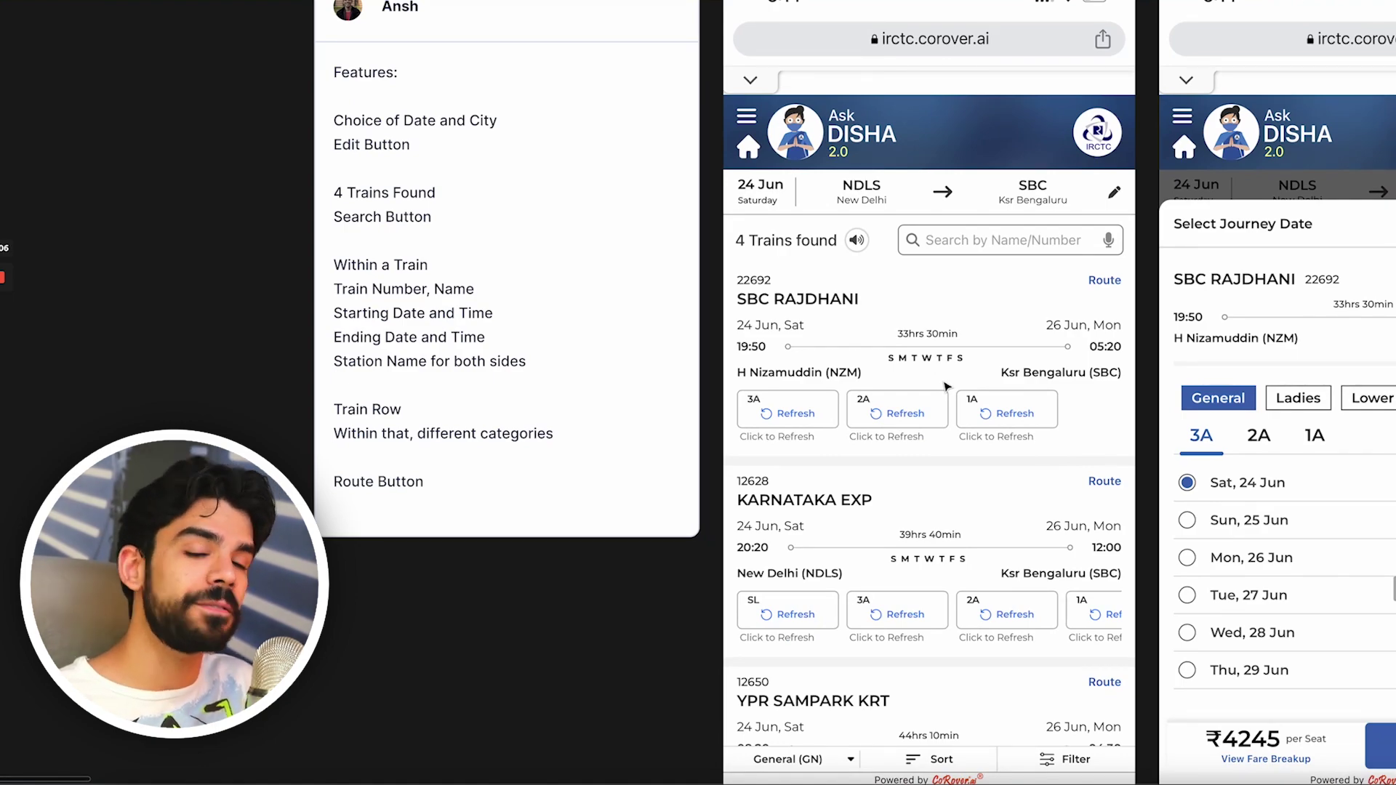
pyautogui.scroll(3, 1031, 262)
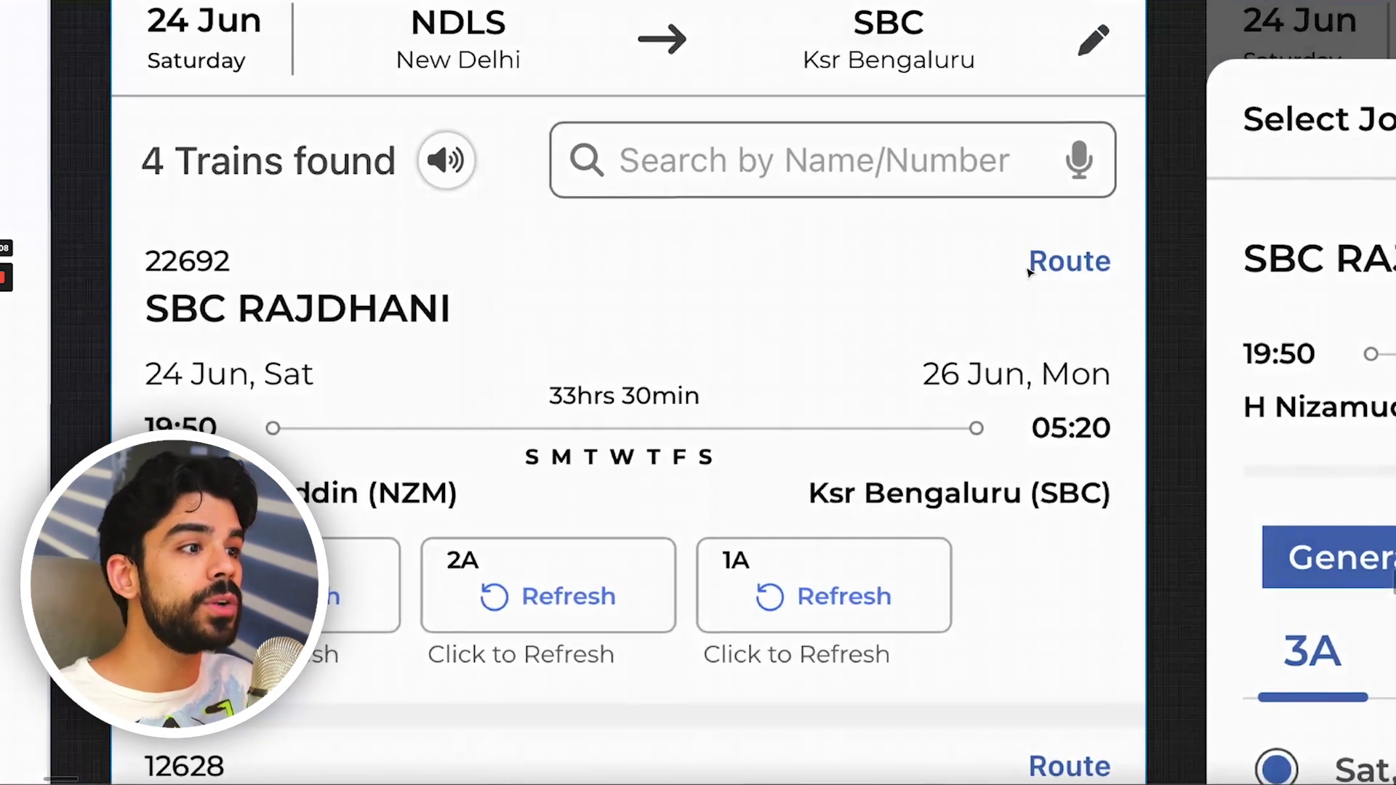
pyautogui.scroll(-5, 1031, 269)
pyautogui.scroll(-5, 1031, 274)
pyautogui.scroll(5, 1029, 273)
pyautogui.scroll(-3, 905, 520)
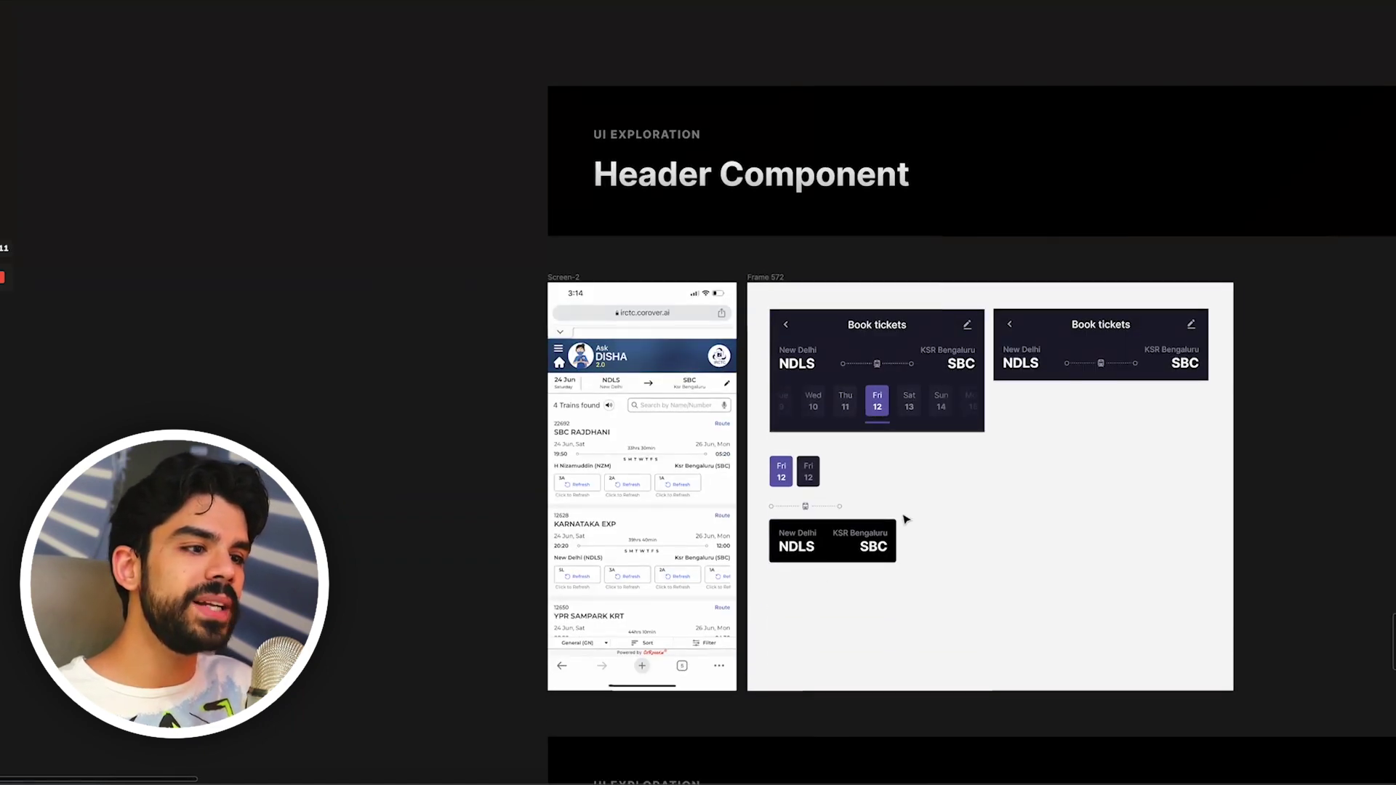
# - Pan and zoom to compare the screenshot header with the Book tickets header frames
pyautogui.scroll(5, 755, 542)
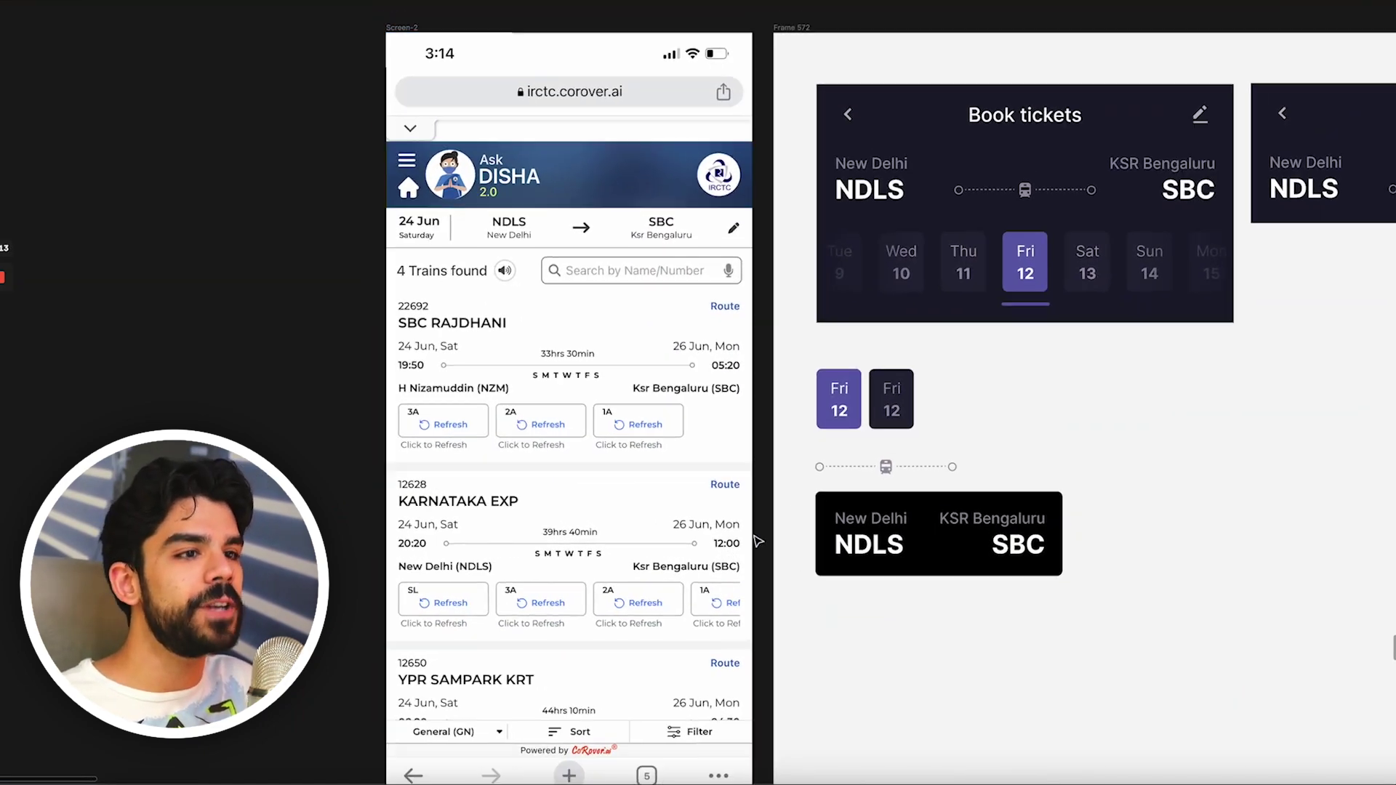
pyautogui.scroll(-3, 756, 541)
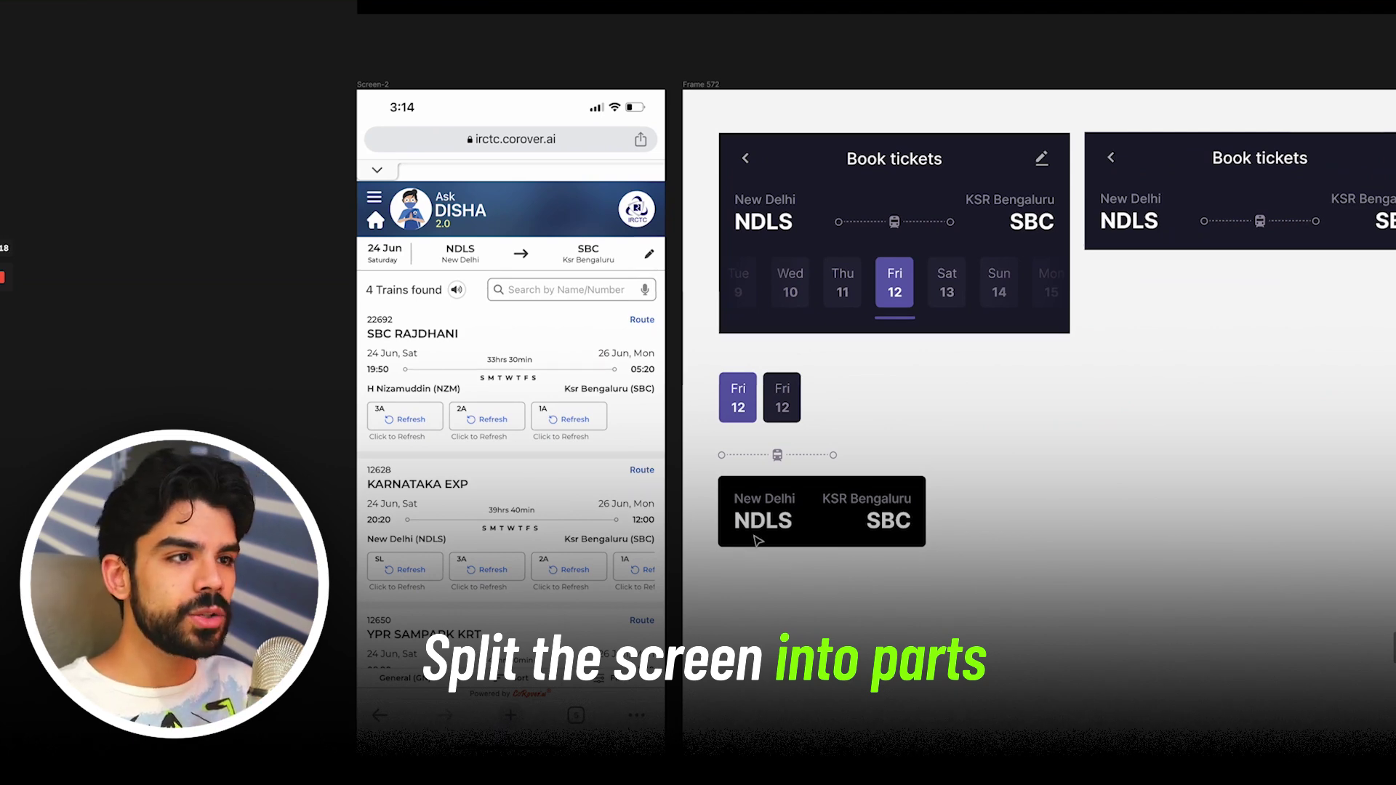
pyautogui.scroll(6, 384, 232)
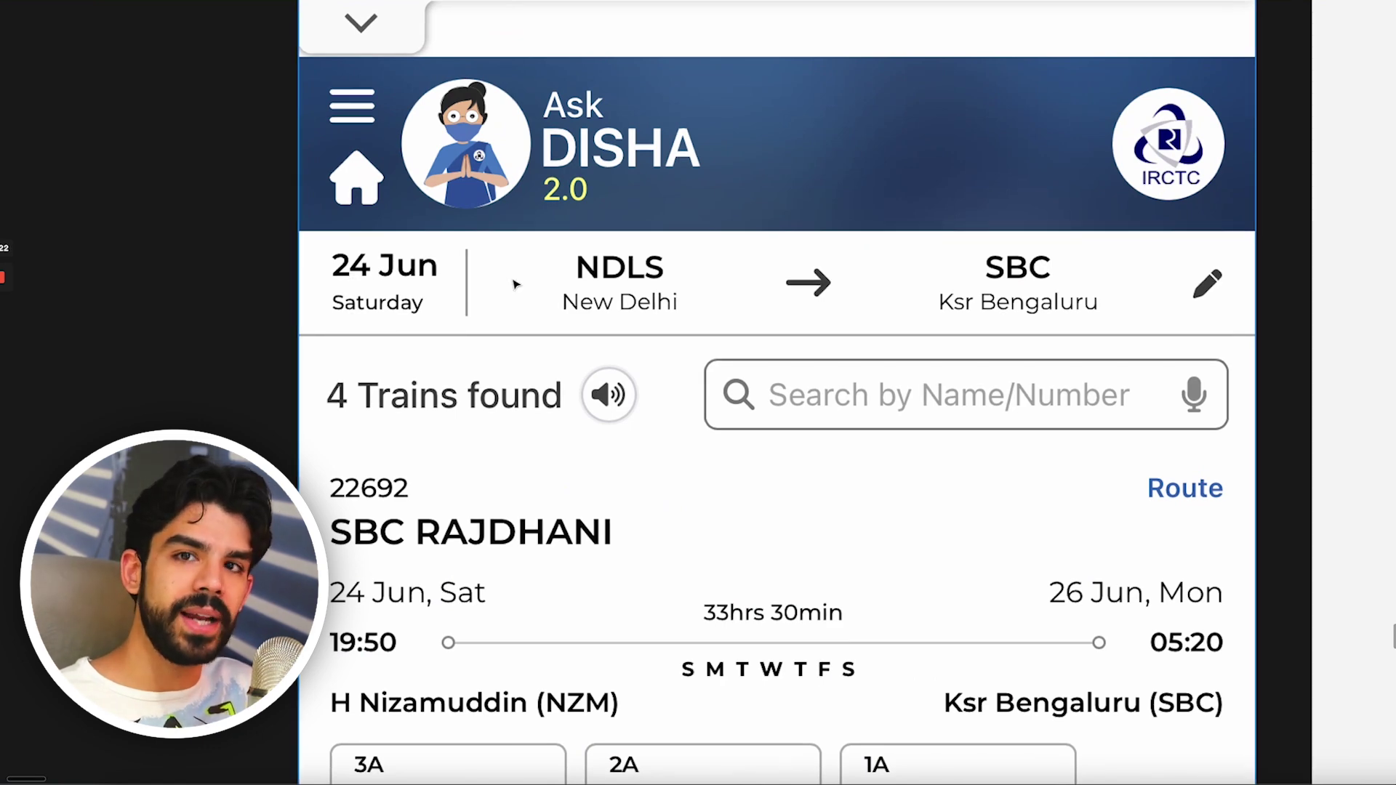
pyautogui.scroll(-5, 586, 283)
pyautogui.scroll(5, 684, 236)
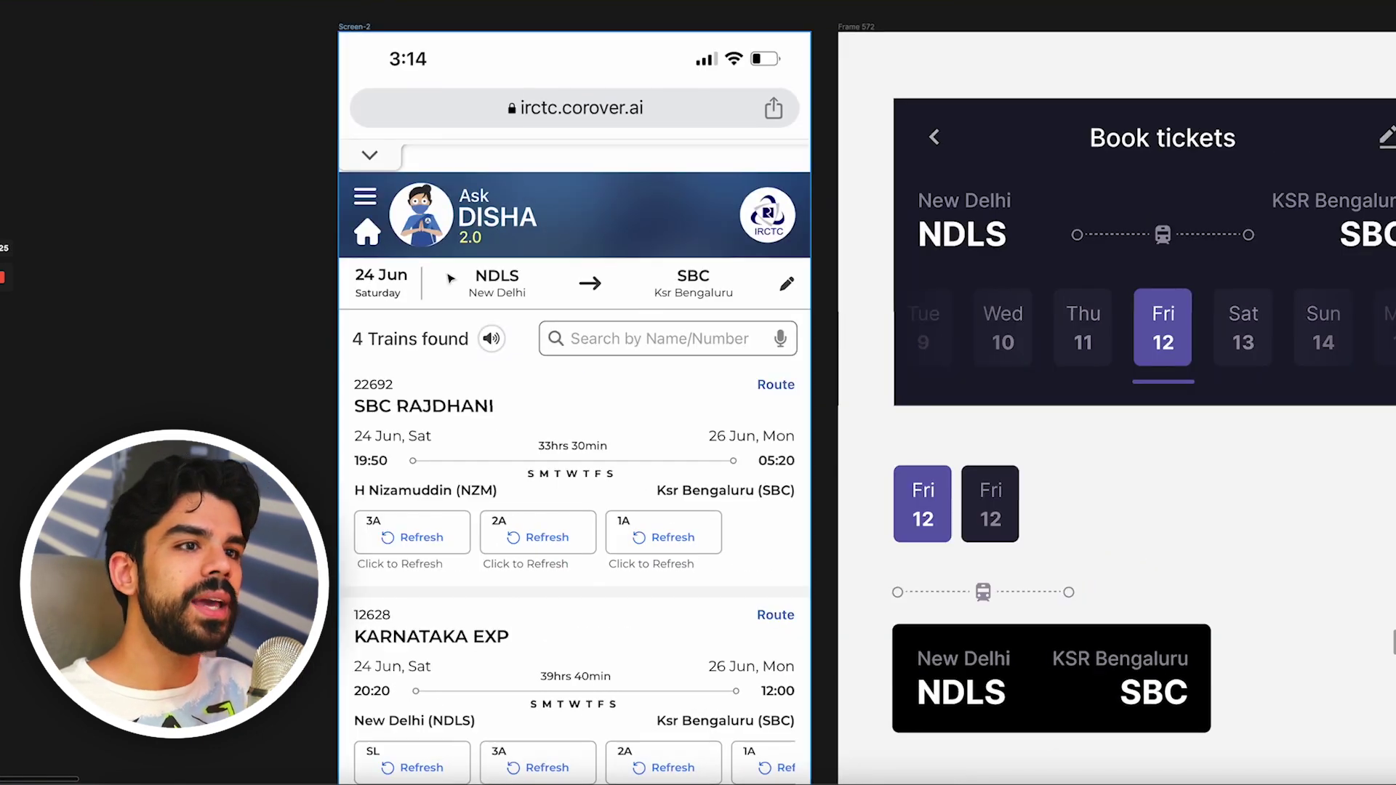
pyautogui.scroll(-5, 716, 236)
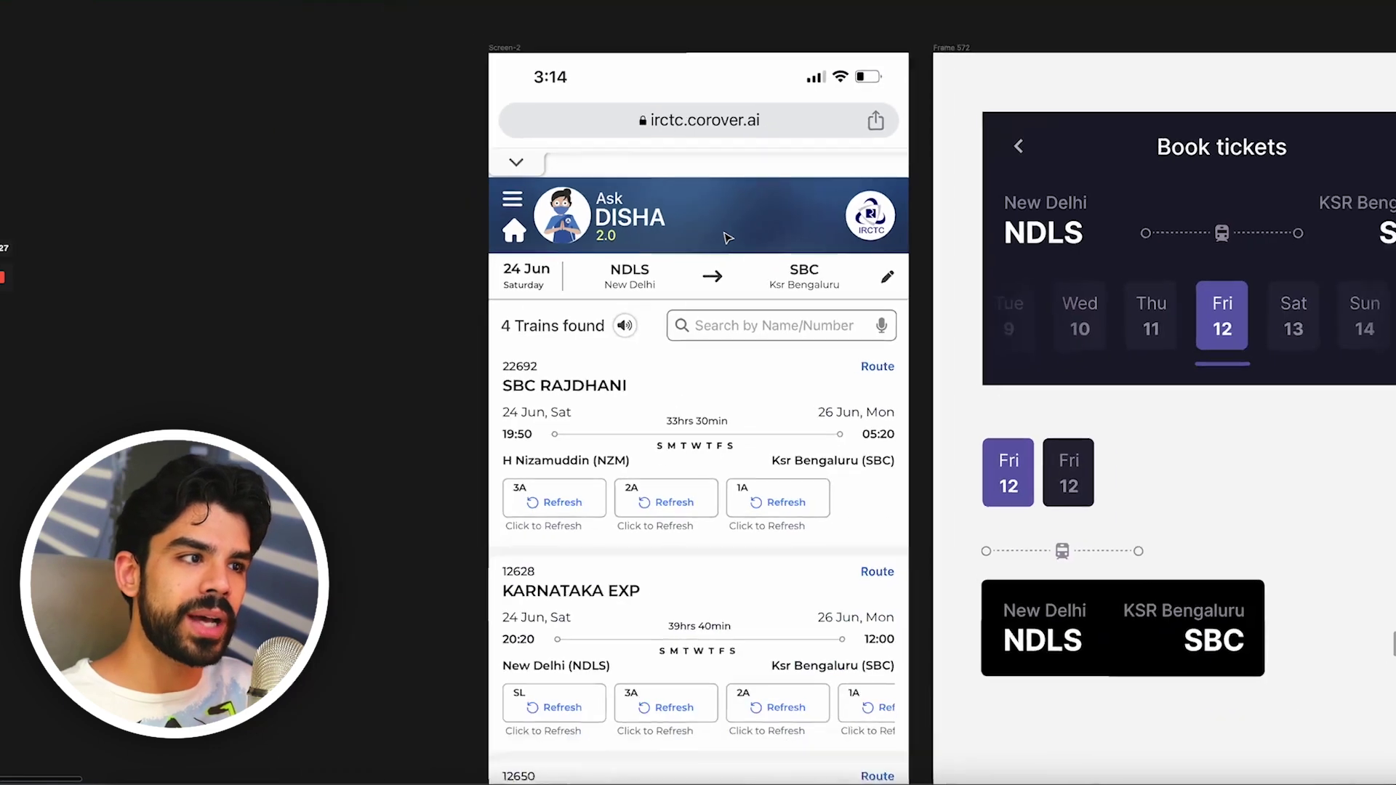
pyautogui.hscroll(3, 754, 244)
pyautogui.hscroll(5, 757, 237)
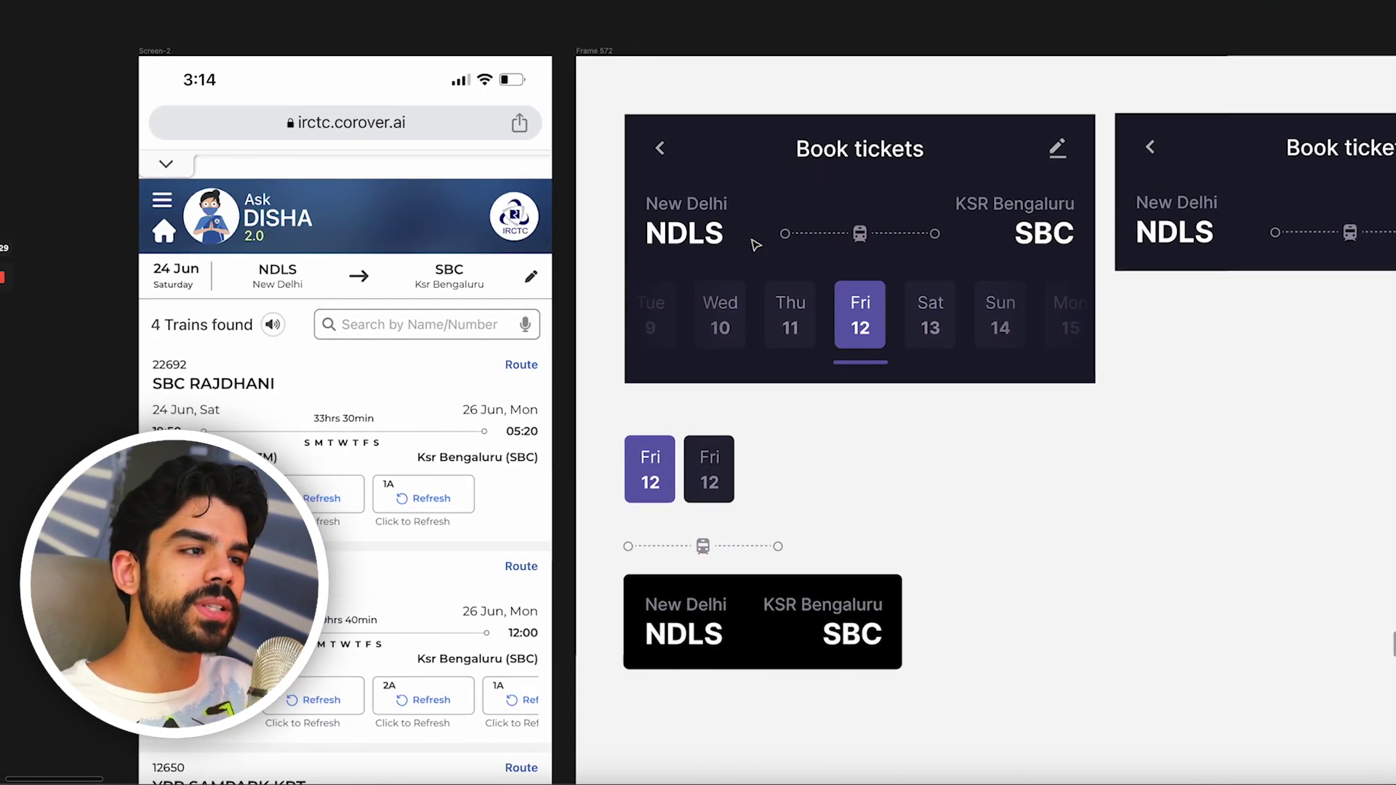
pyautogui.scroll(3, 587, 169)
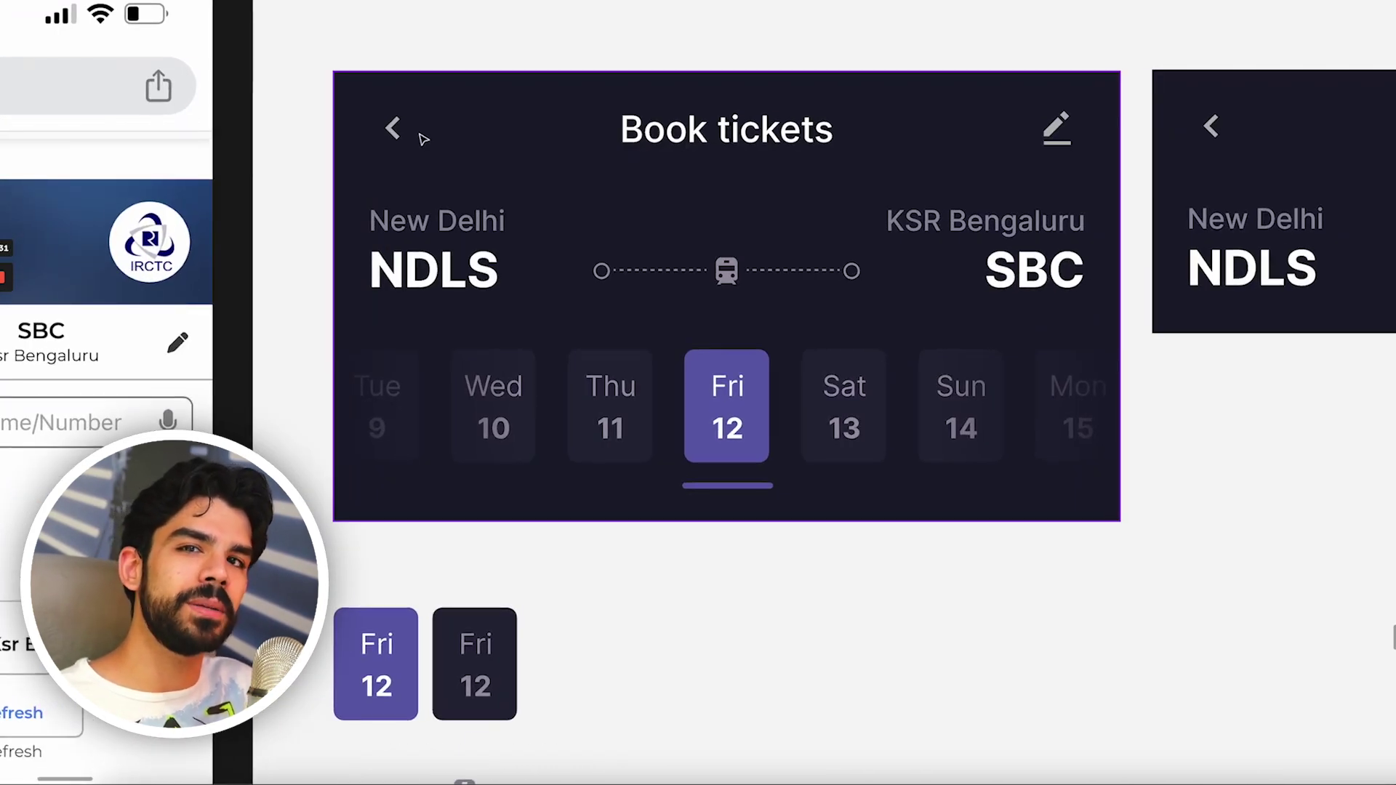
pyautogui.hscroll(-8, 423, 139)
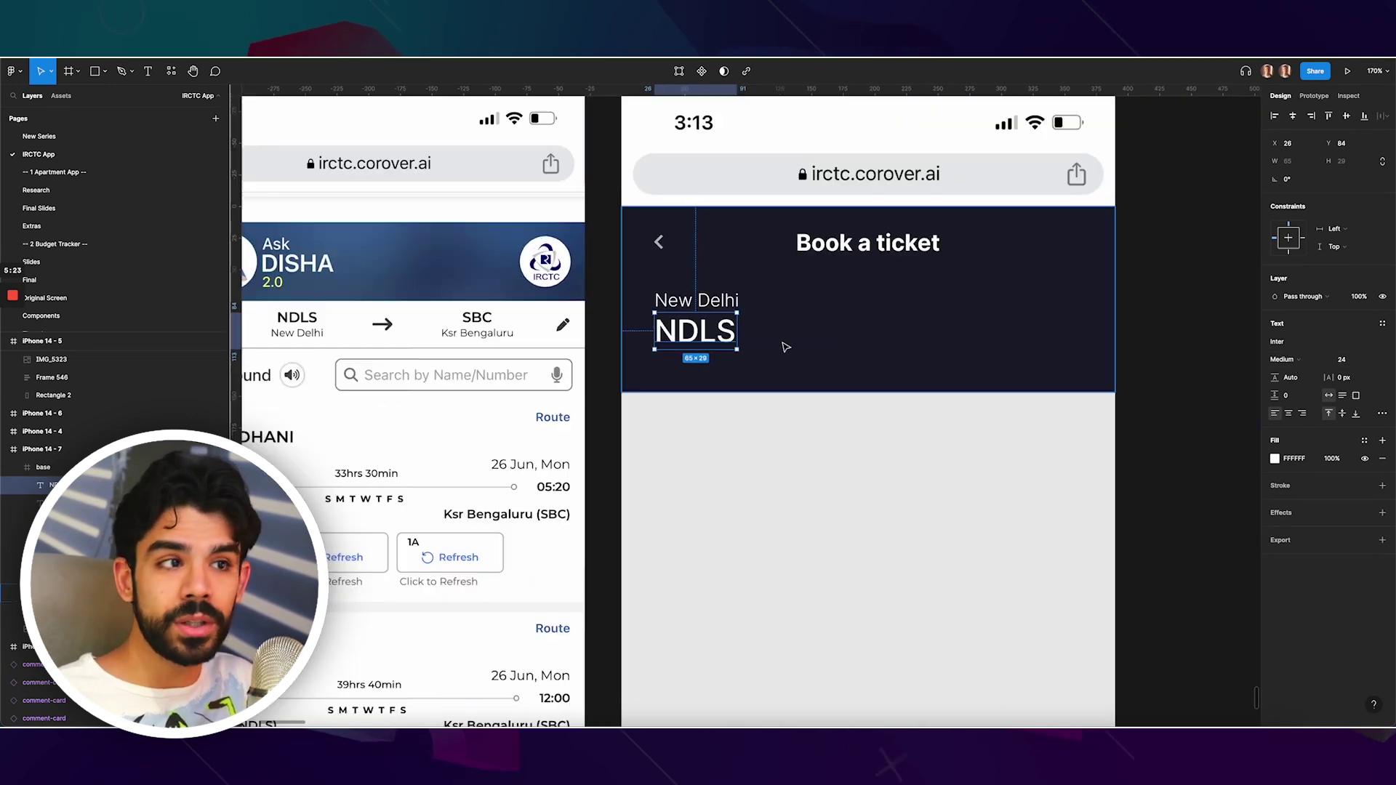
# - Place the dotted route line group beside NDLS in the Book tickets header
pyautogui.hotkey('shift', '2')
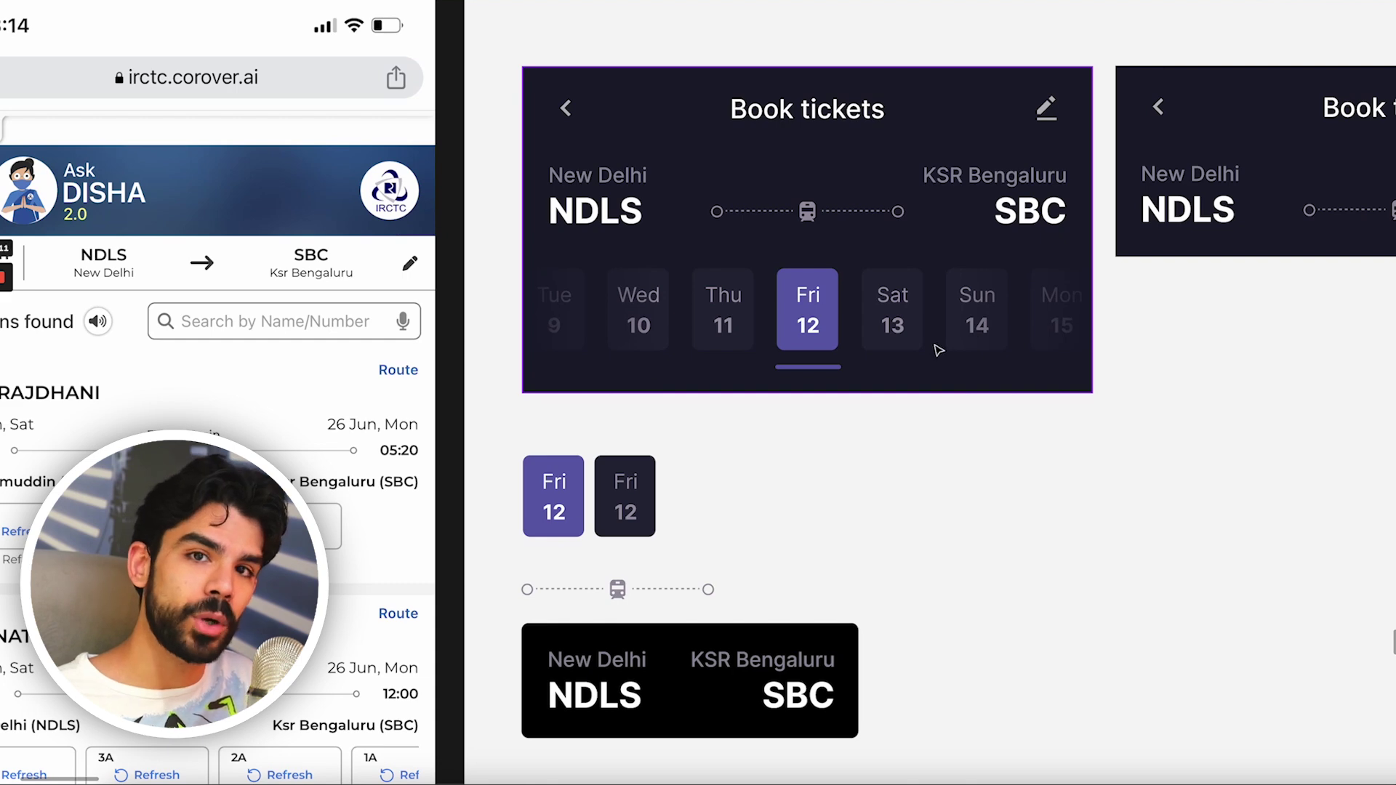
pyautogui.scroll(-2, 938, 350)
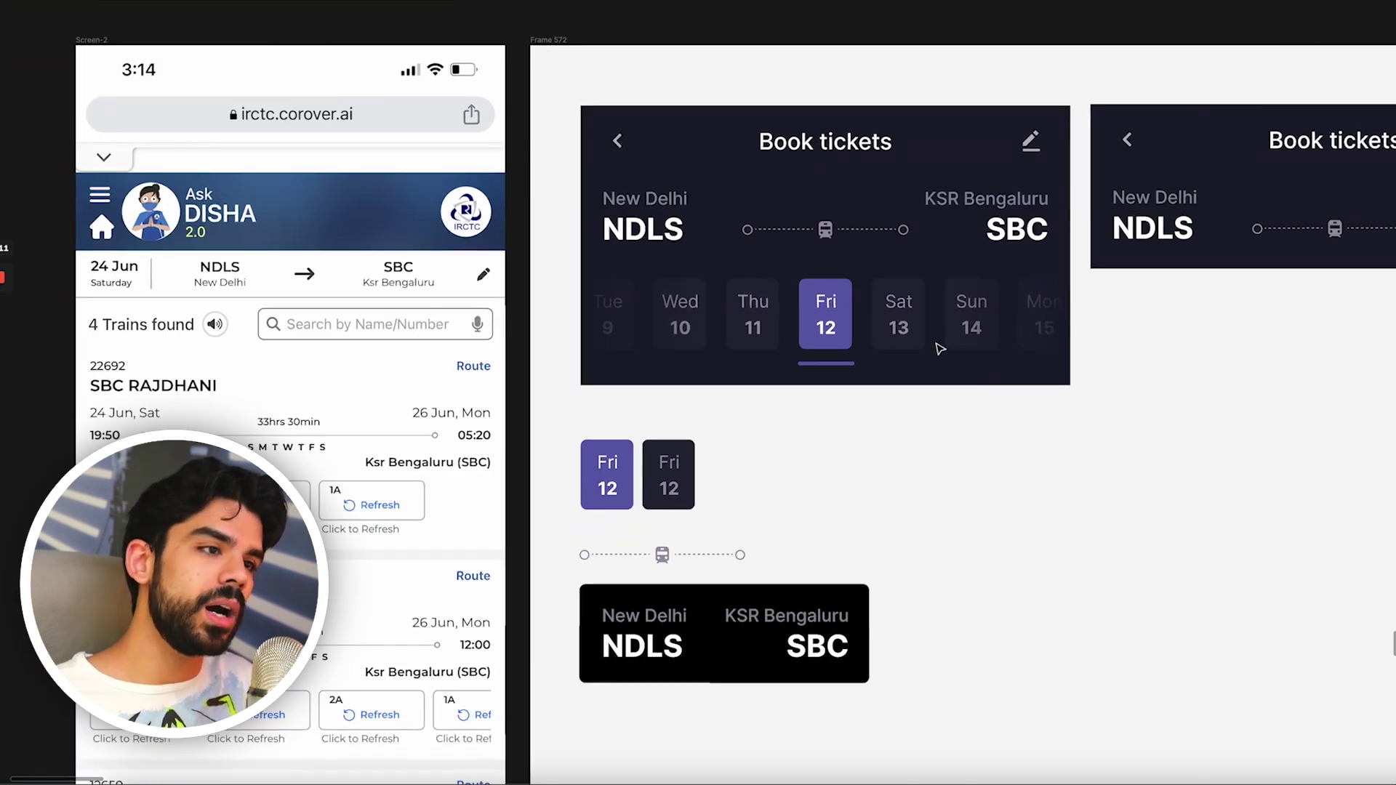
# - Compare the header components with the phone screenshot and select the full Book tickets header
pyautogui.scroll(3, 879, 324)
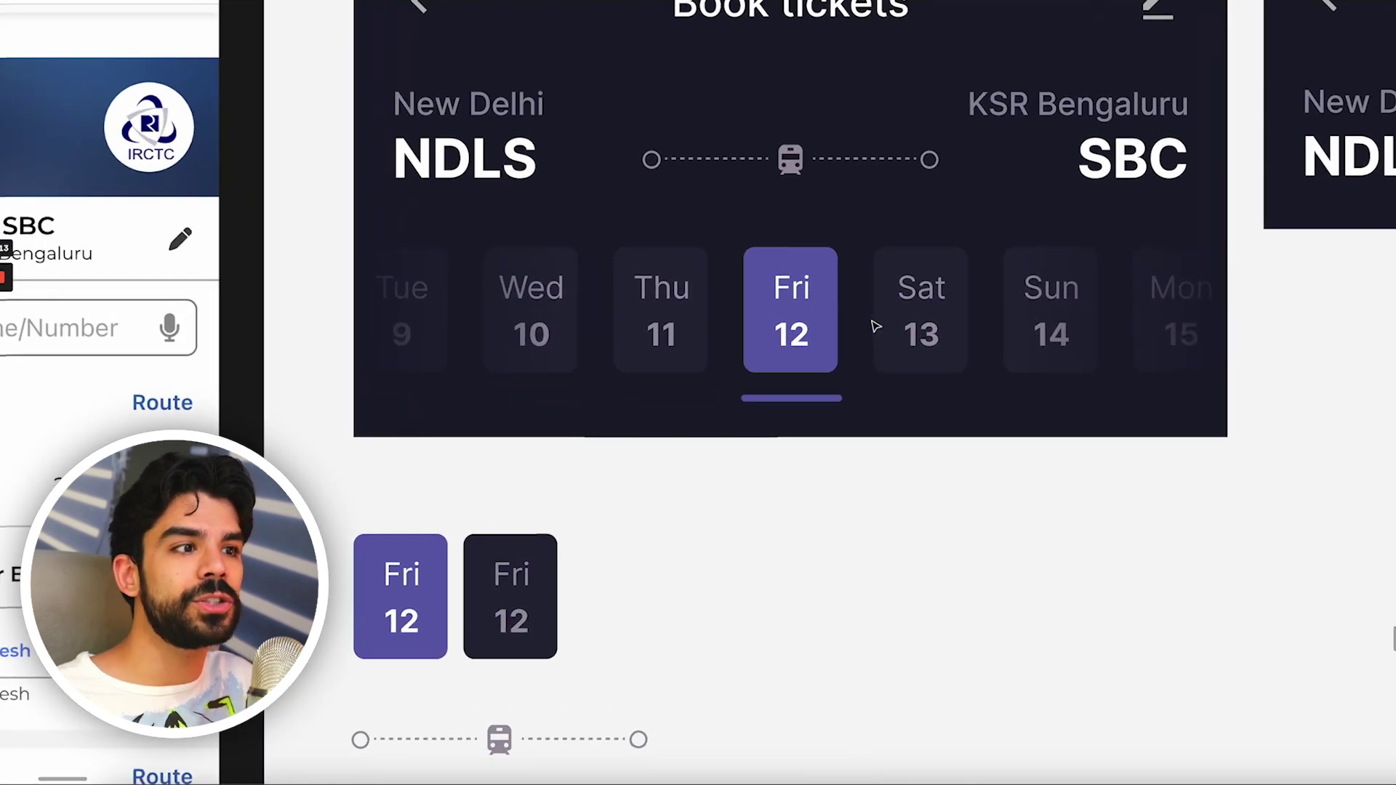
pyautogui.scroll(-3, 922, 304)
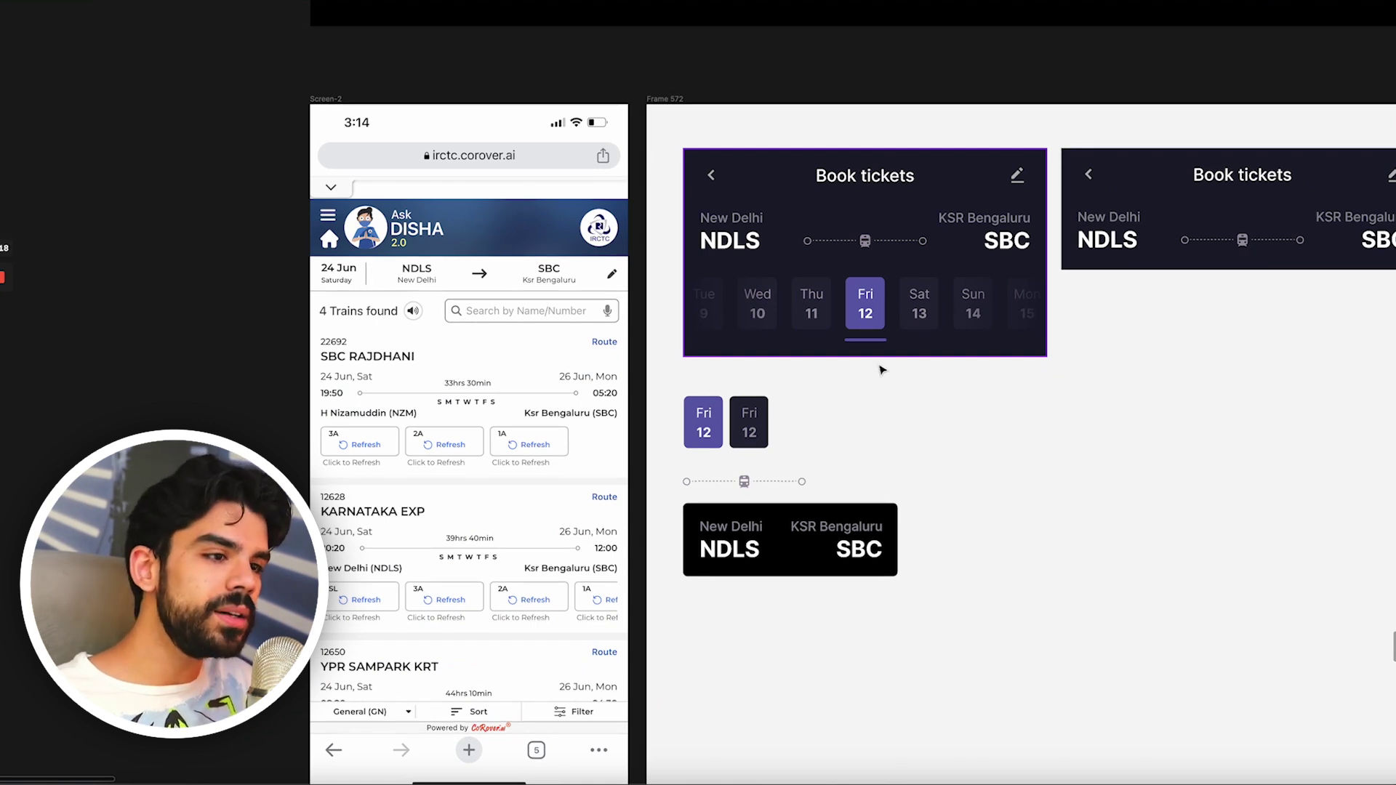
pyautogui.hscroll(5, 1061, 488)
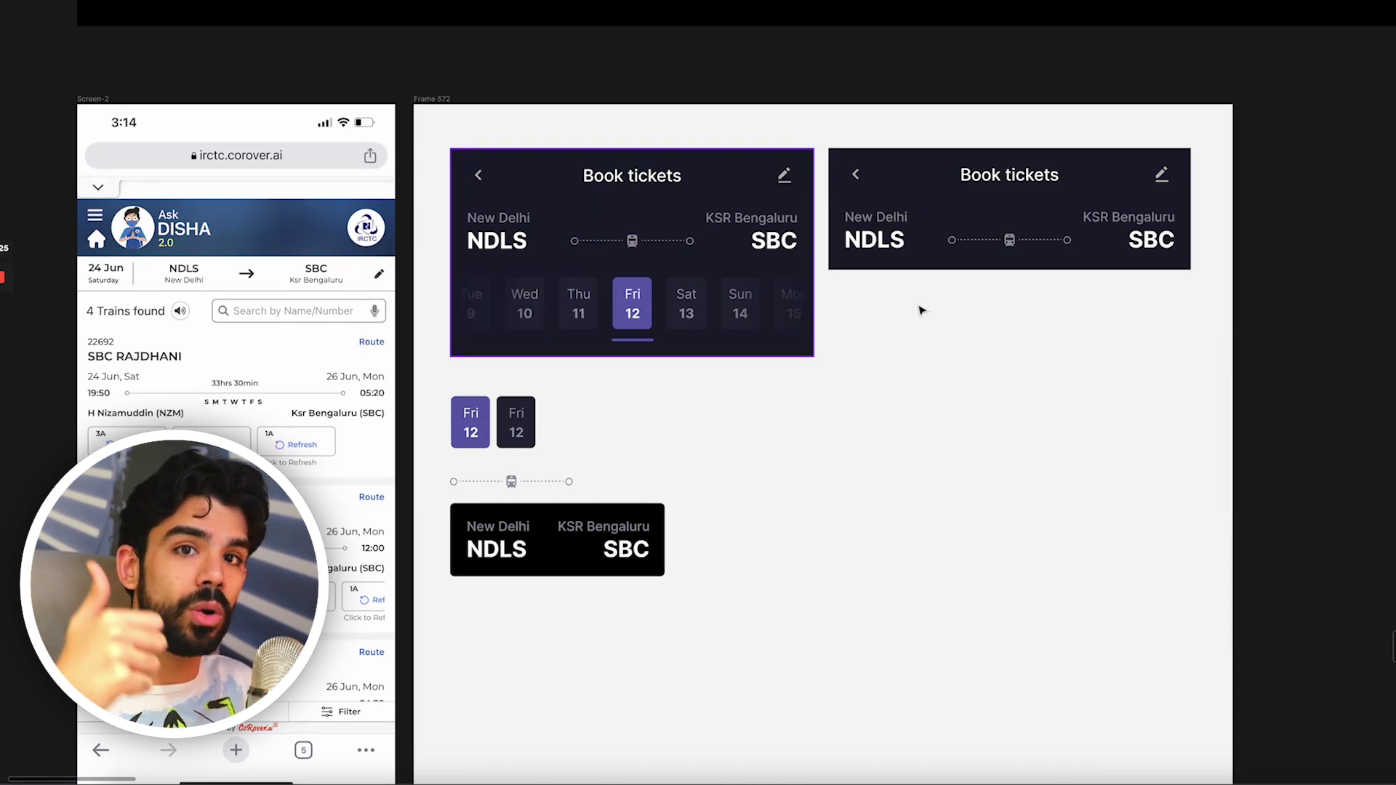
pyautogui.scroll(5, 991, 240)
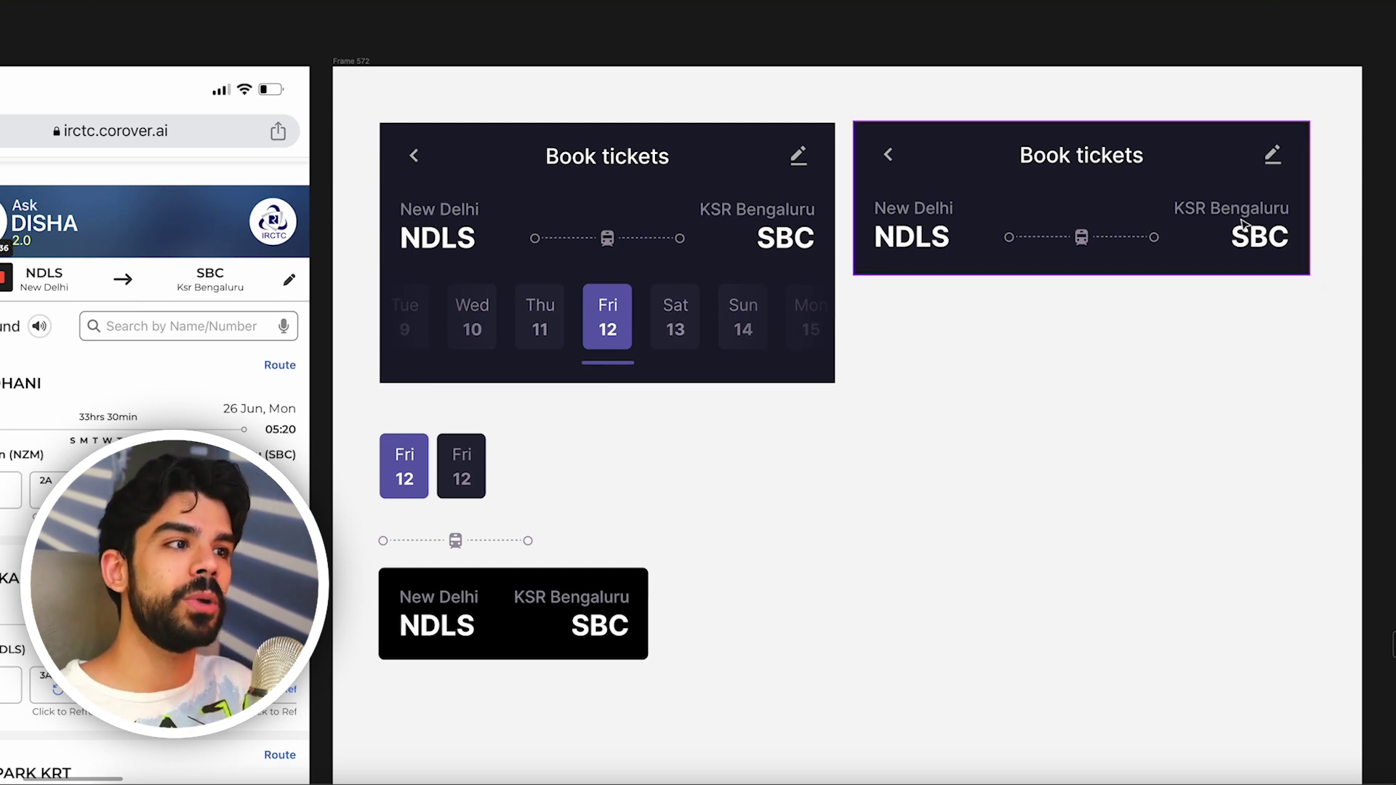
pyautogui.hscroll(-3, 1243, 224)
pyautogui.click(728, 192)
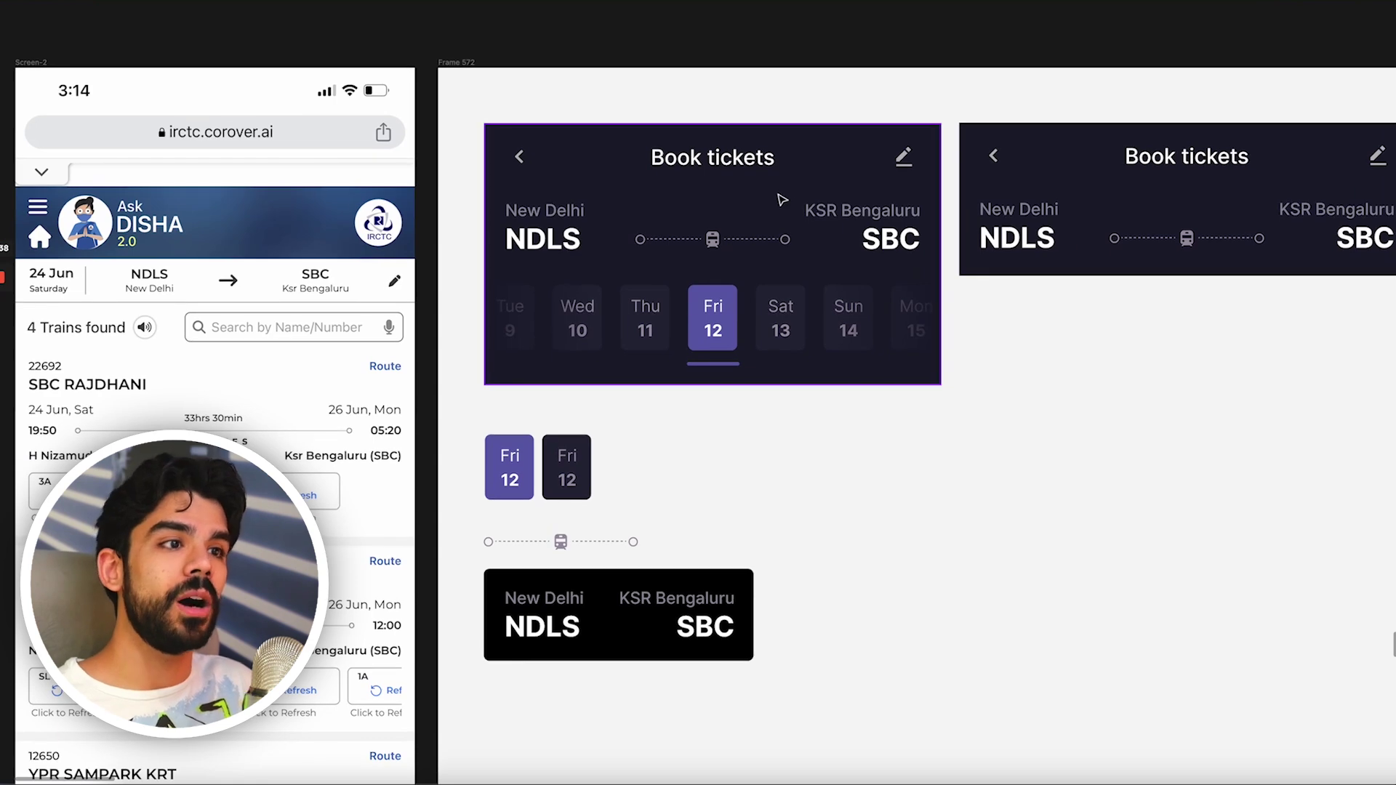
# - Select the purple Fri 12 date tile in the header
pyautogui.scroll(5, 594, 188)
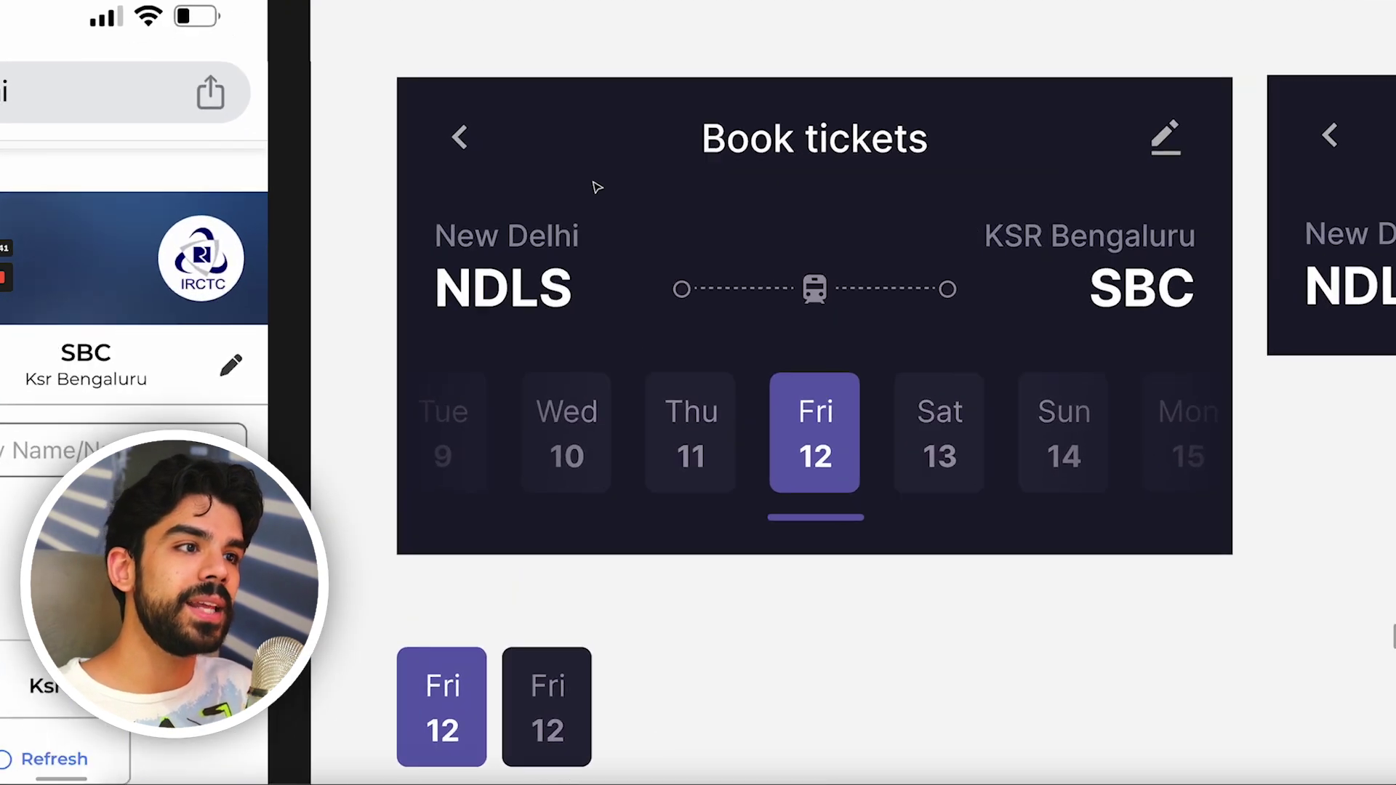
pyautogui.hscroll(3, 623, 283)
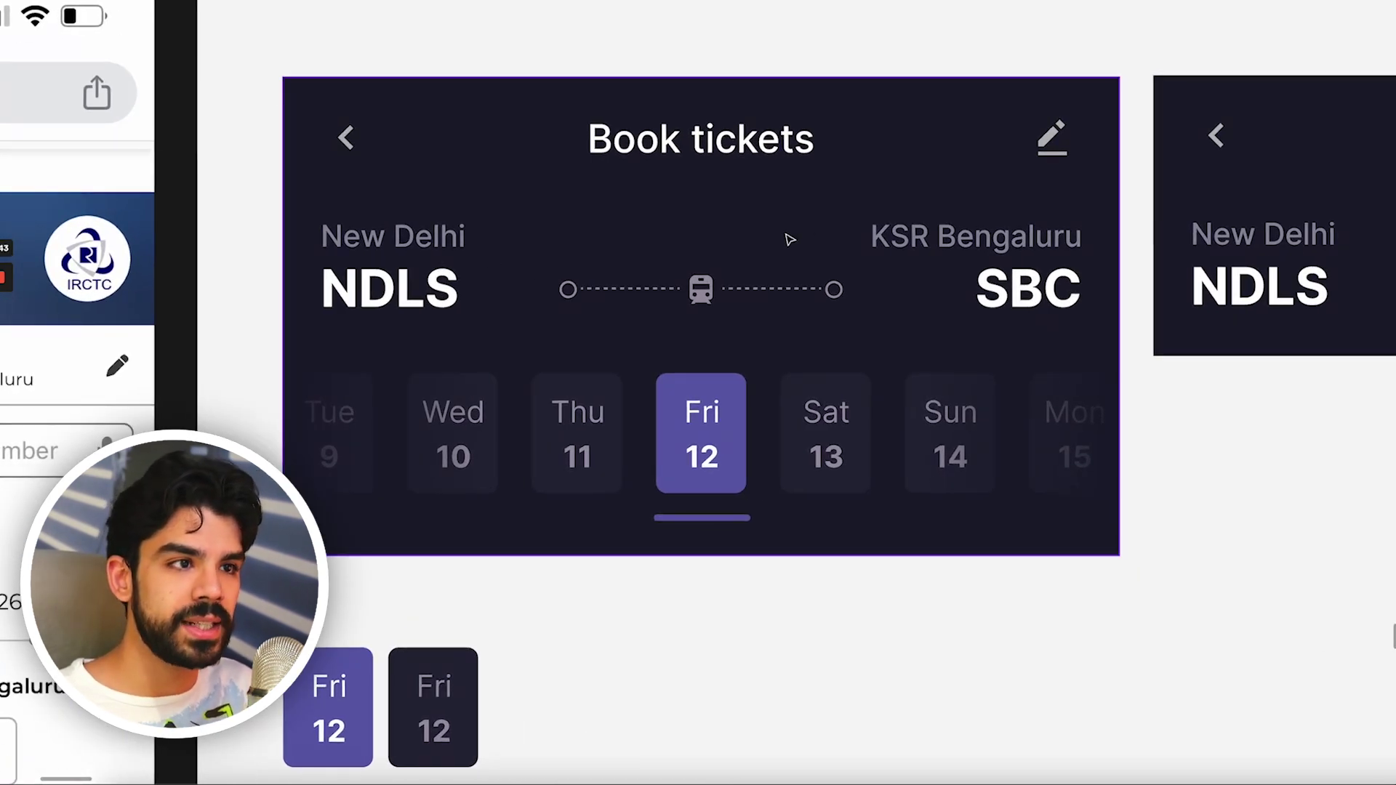
pyautogui.scroll(-5, 1066, 144)
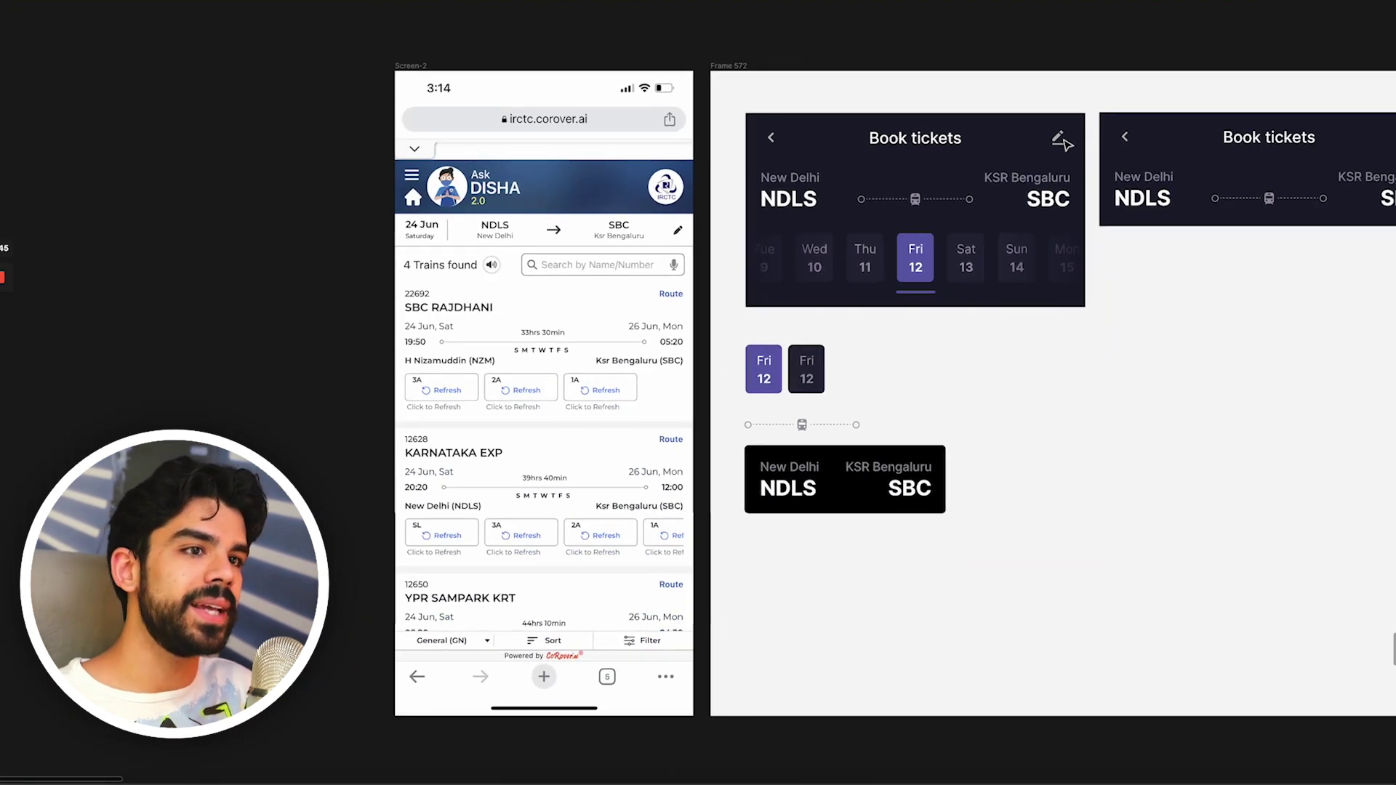
pyautogui.hscroll(-5, 978, 171)
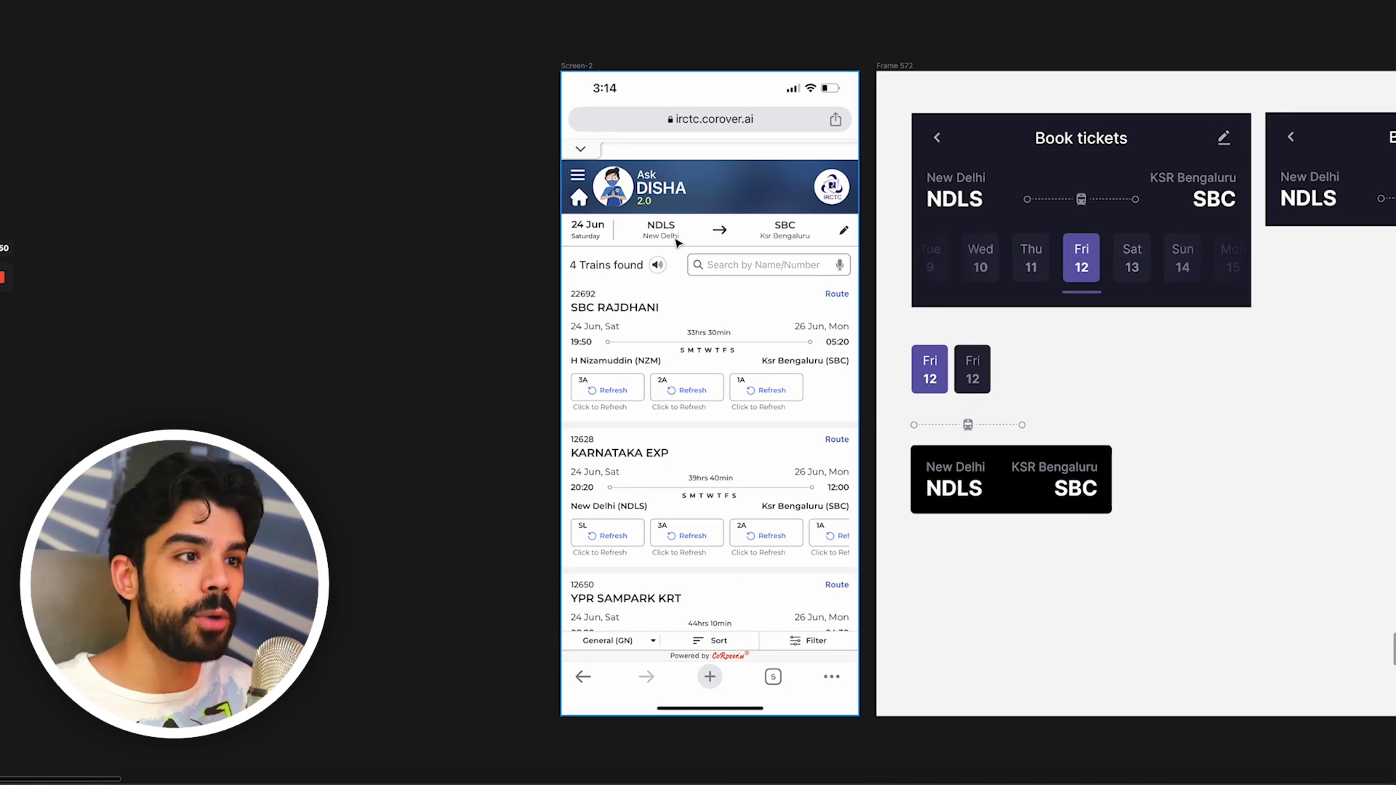
pyautogui.hscroll(4, 849, 245)
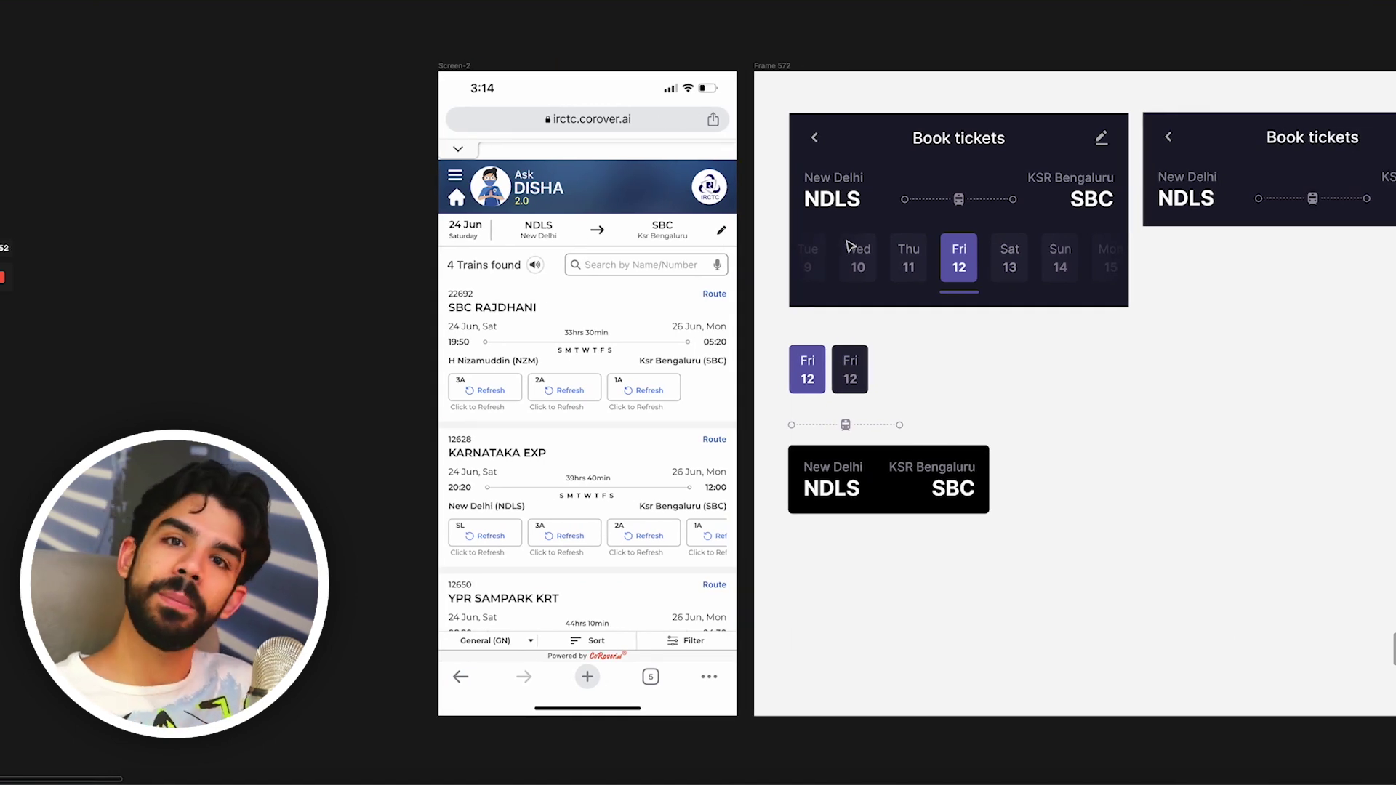
pyautogui.scroll(5, 640, 249)
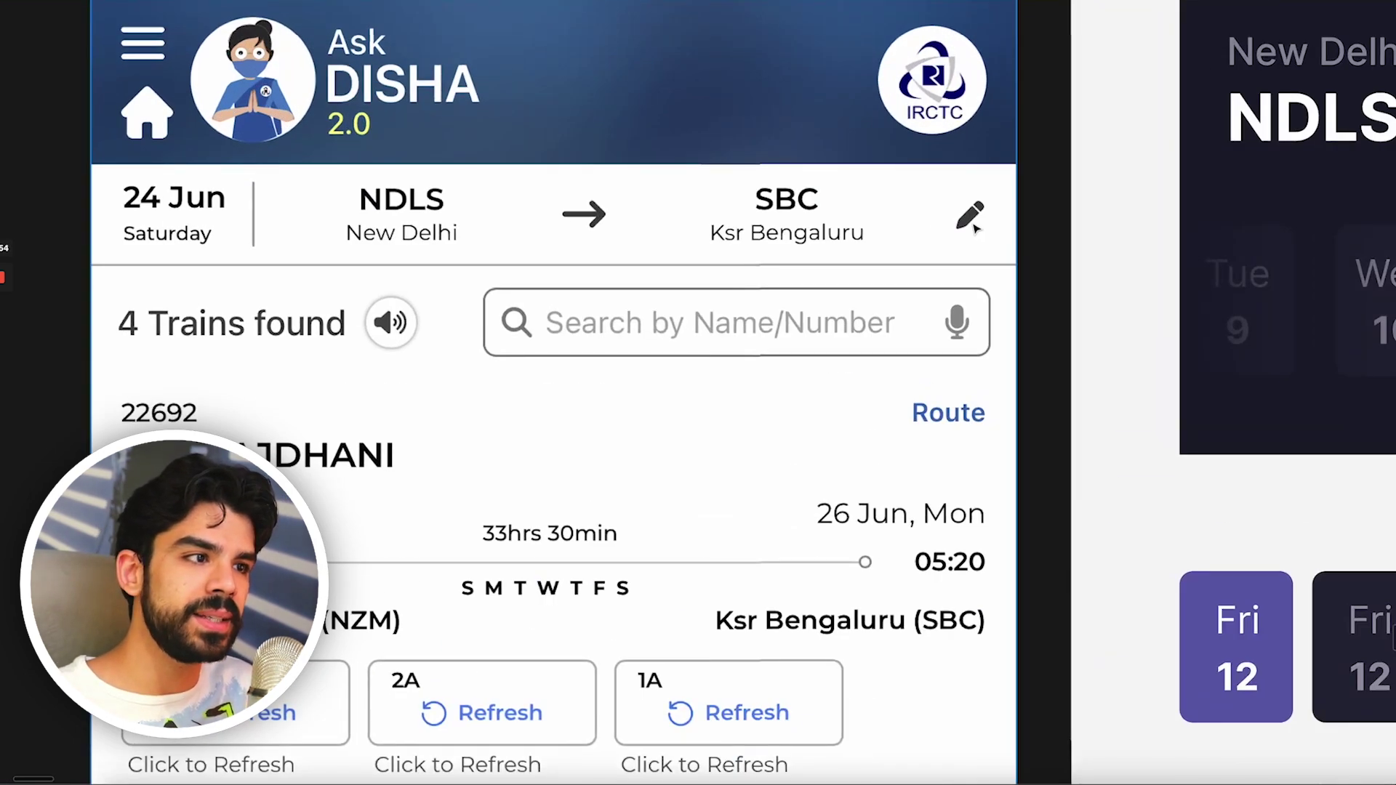
pyautogui.scroll(-3, 974, 228)
pyautogui.hscroll(10, 975, 228)
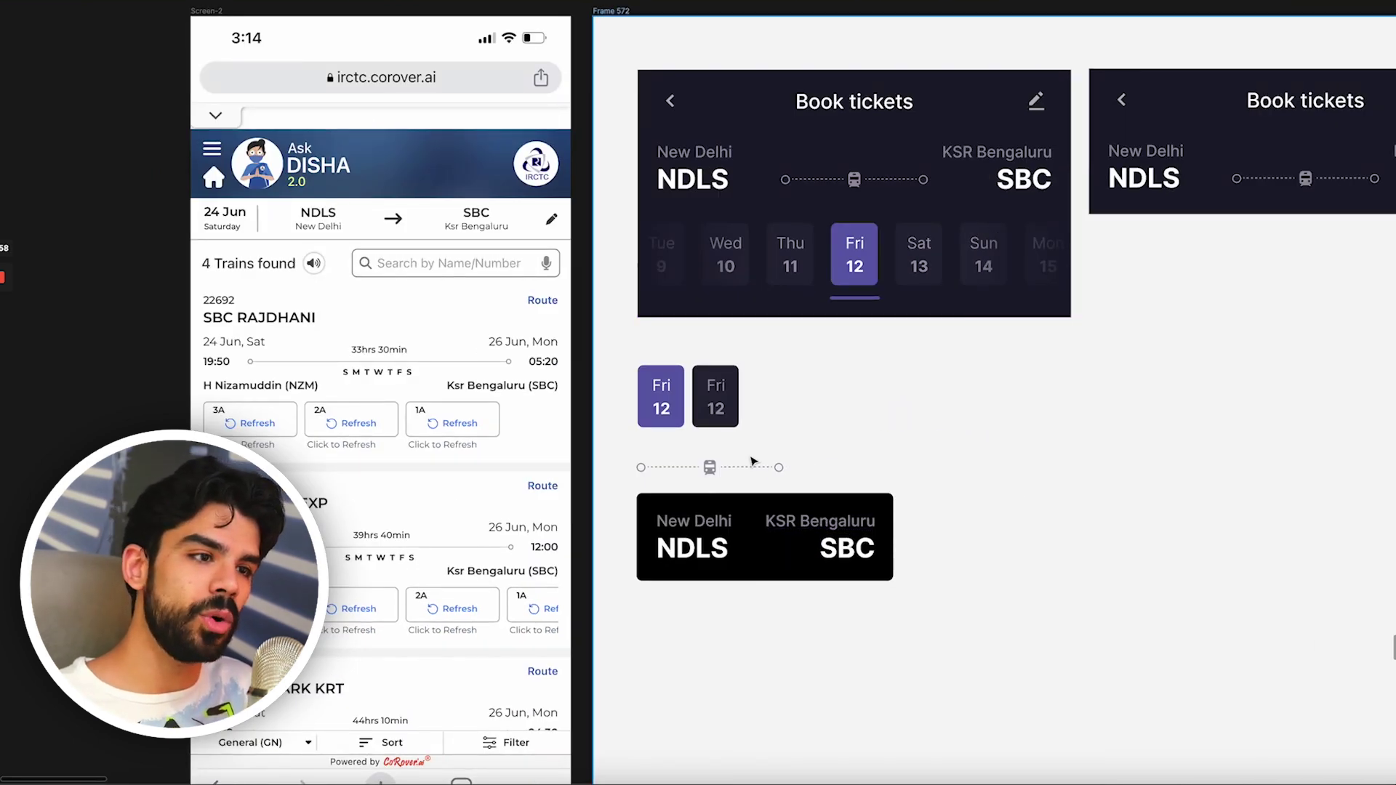
pyautogui.scroll(5, 746, 453)
pyautogui.click(627, 364)
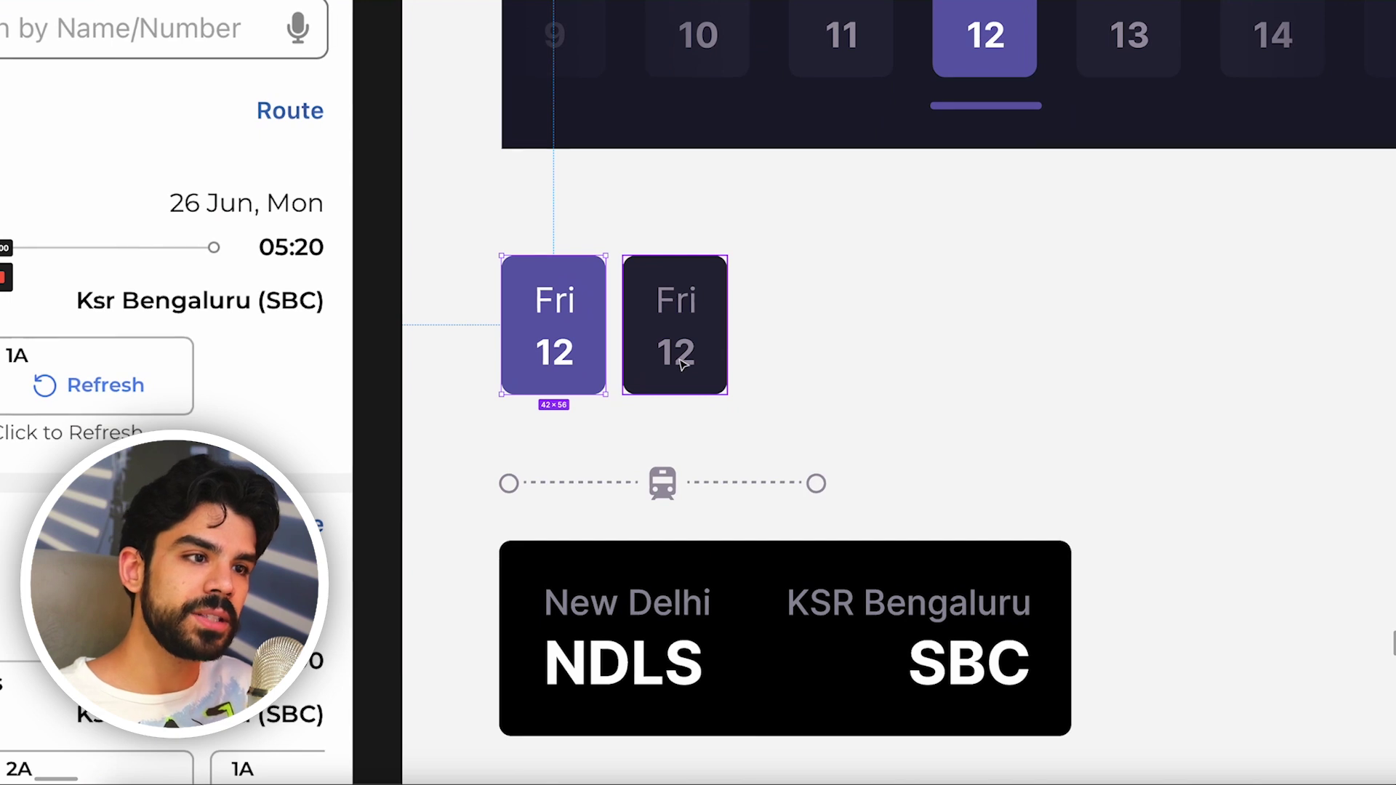
# - Select the New Delhi NDLS and KSR Bengaluru SBC station groups, then paste the NDLS text
pyautogui.scroll(-3, 682, 363)
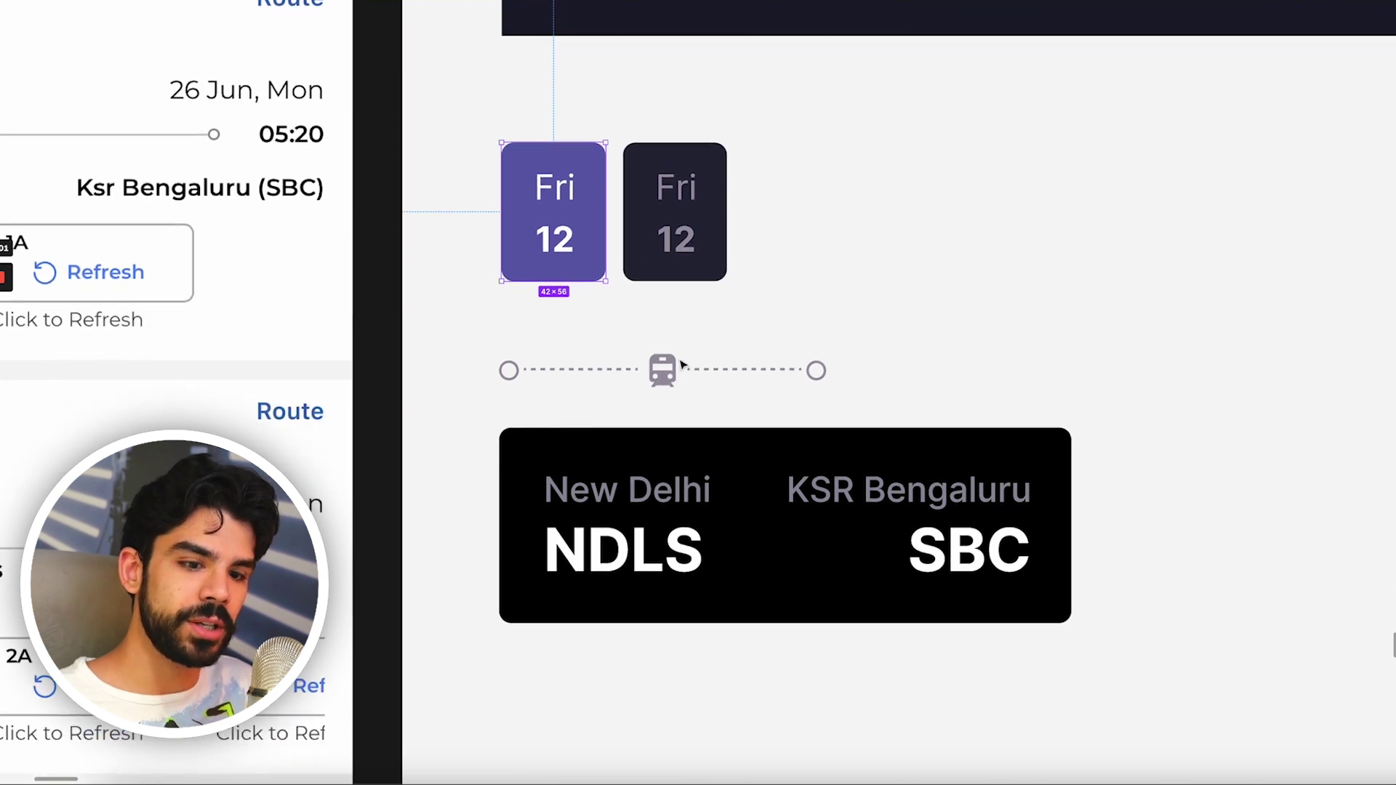
pyautogui.scroll(-2, 727, 501)
pyautogui.click(702, 487)
pyautogui.click(917, 457)
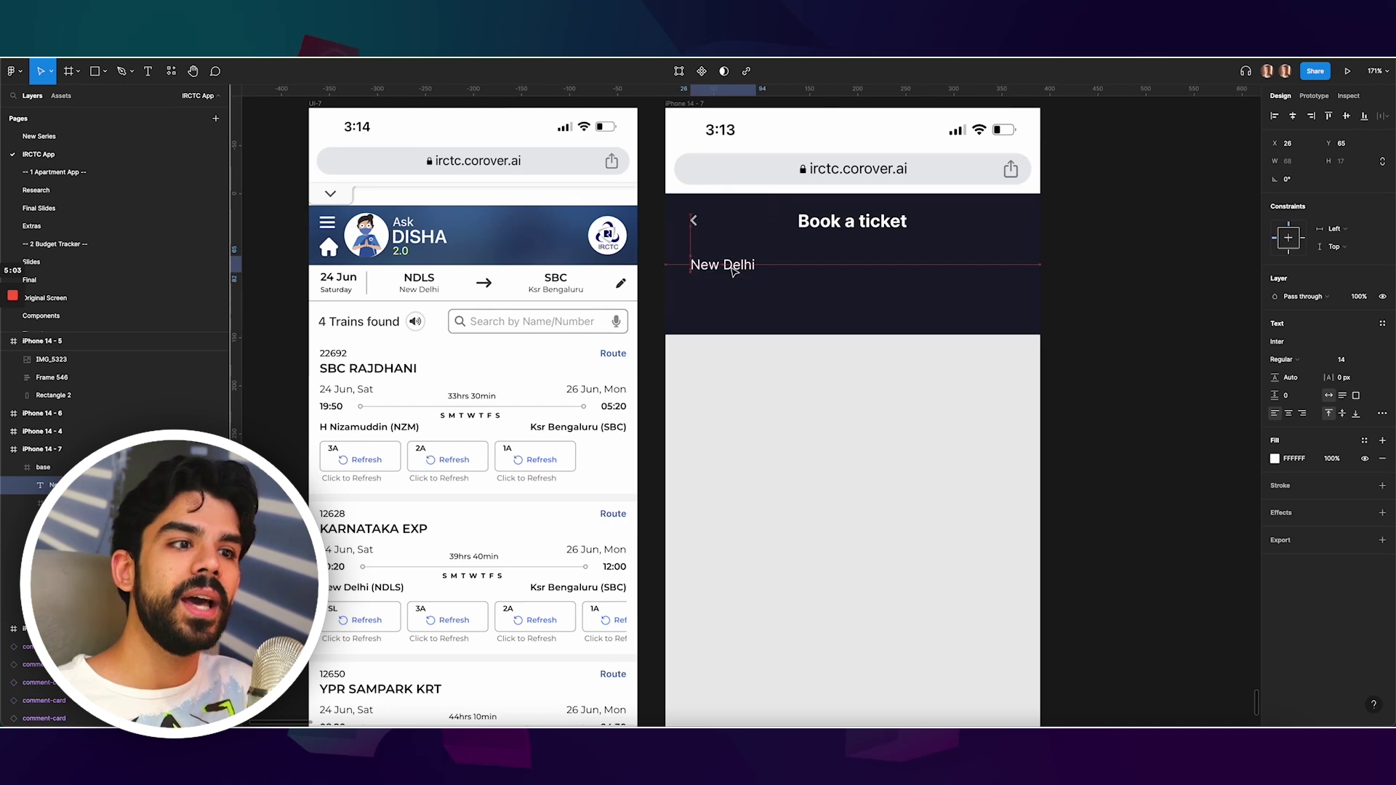
pyautogui.hotkey('ctrl', 'v')
pyautogui.scroll(5, 717, 298)
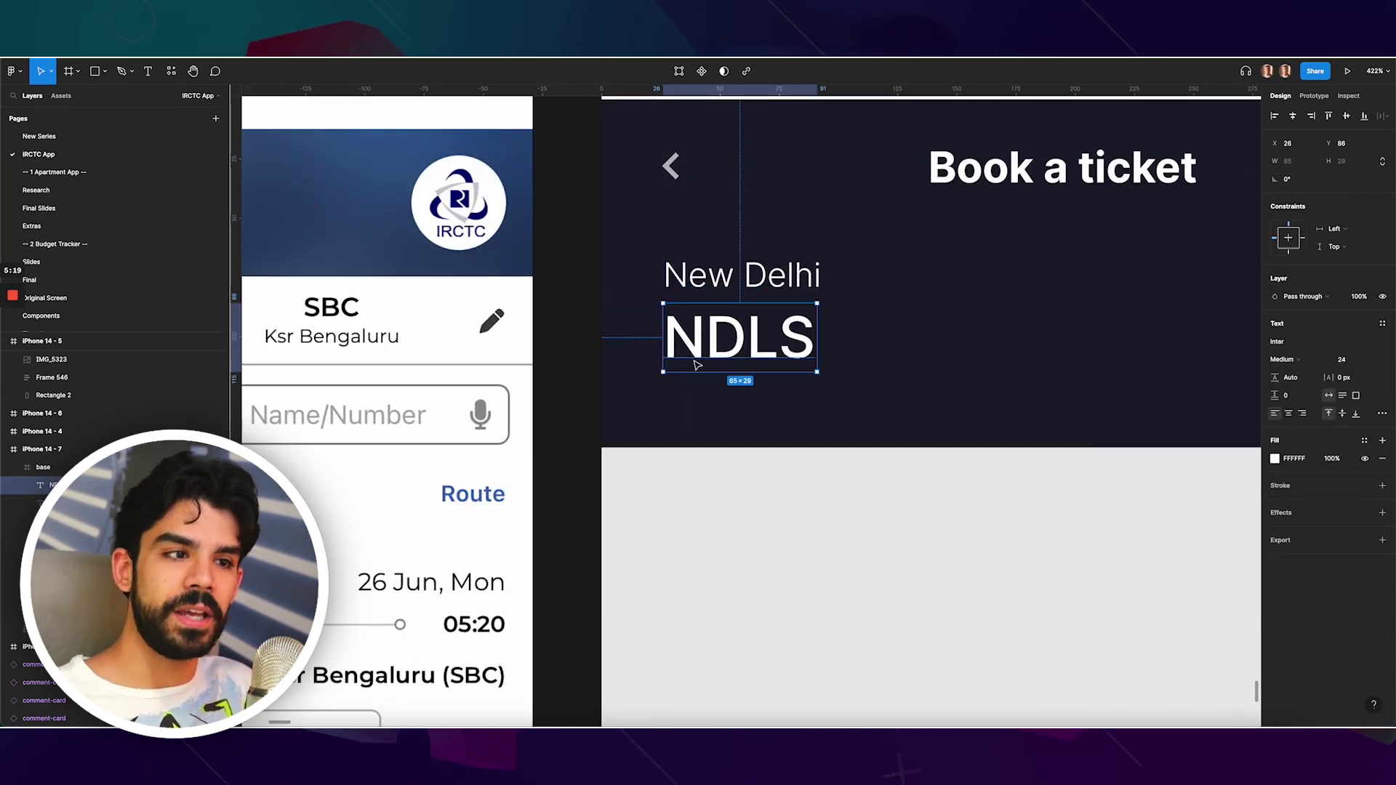
# - Select the dotted route line, its left end circle and the SBC station group
pyautogui.hscroll(3, 697, 364)
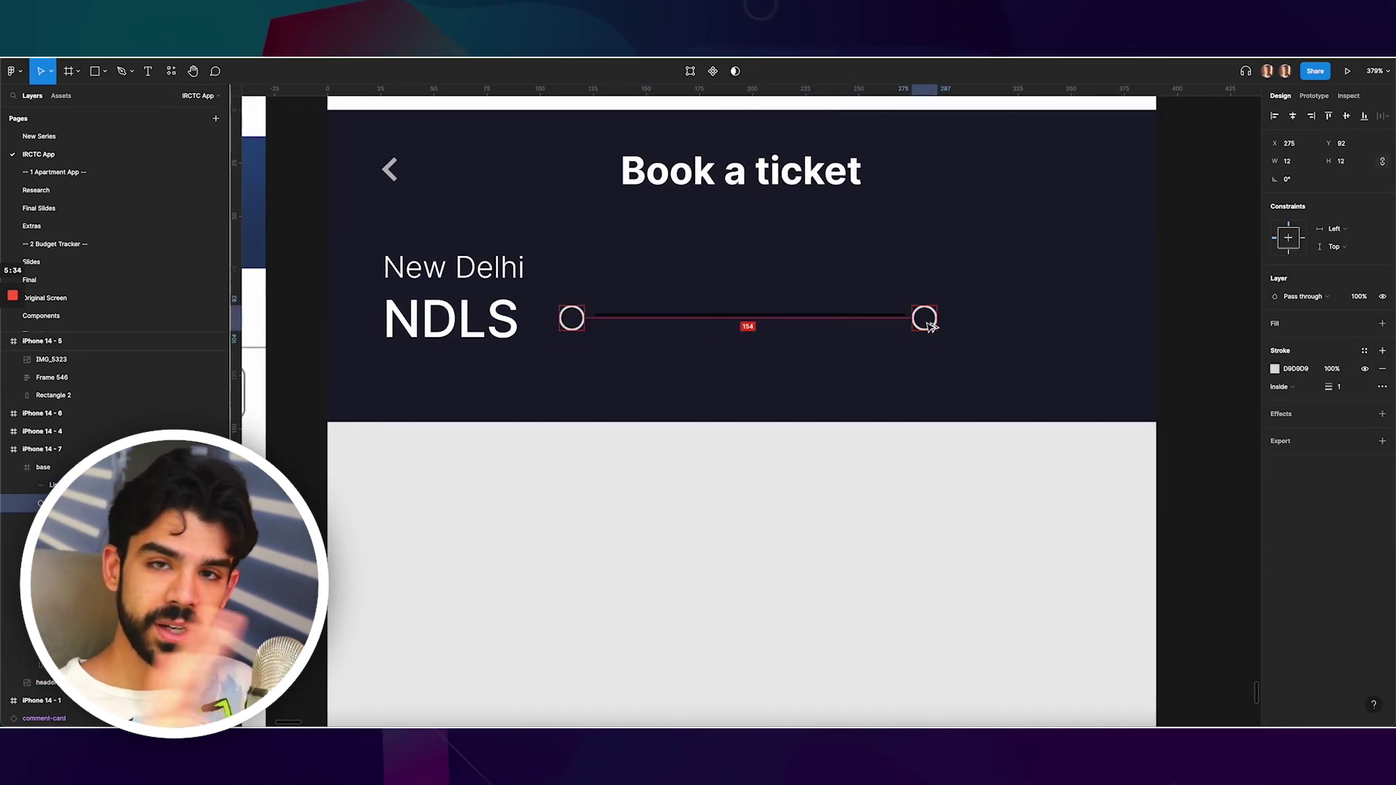
pyautogui.scroll(4, 927, 322)
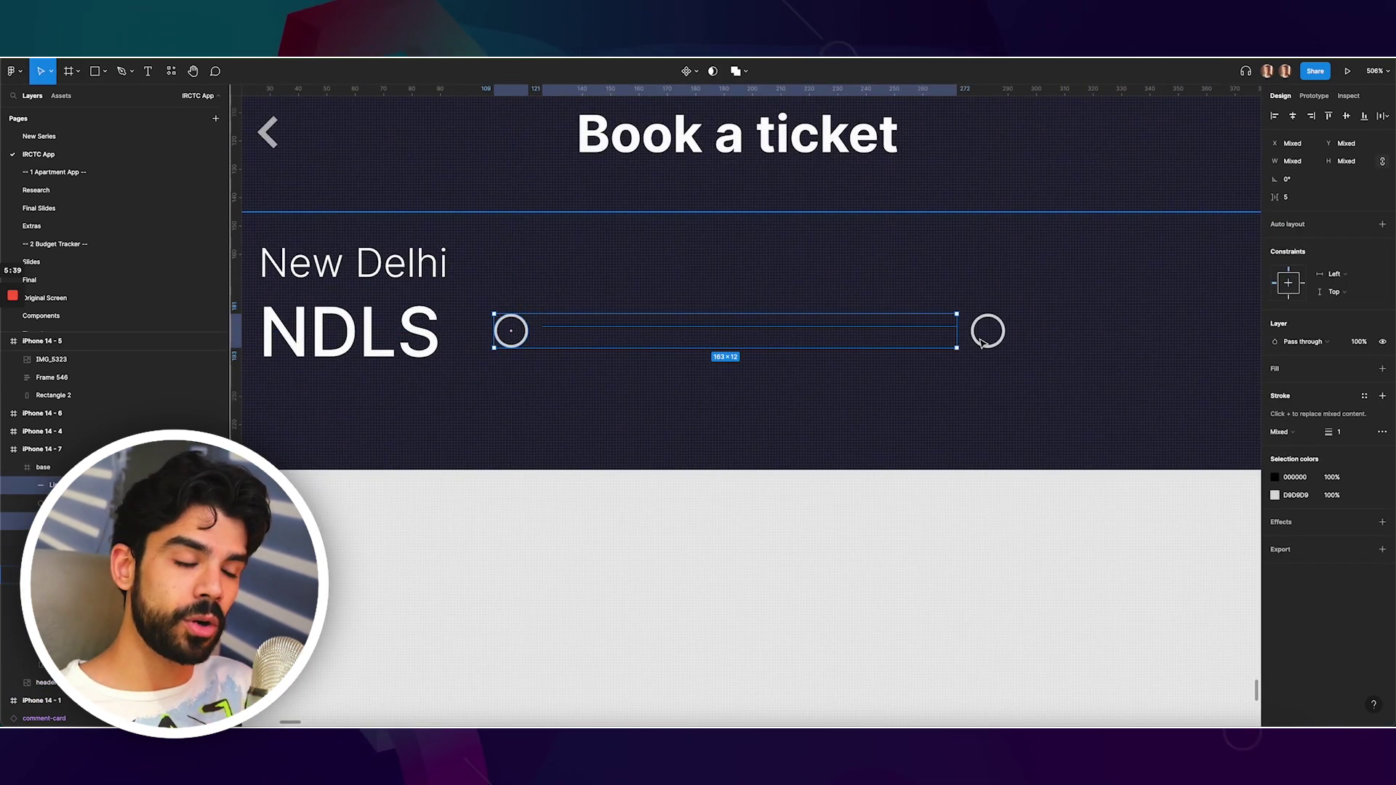
pyautogui.click(749, 325)
pyautogui.click(511, 331)
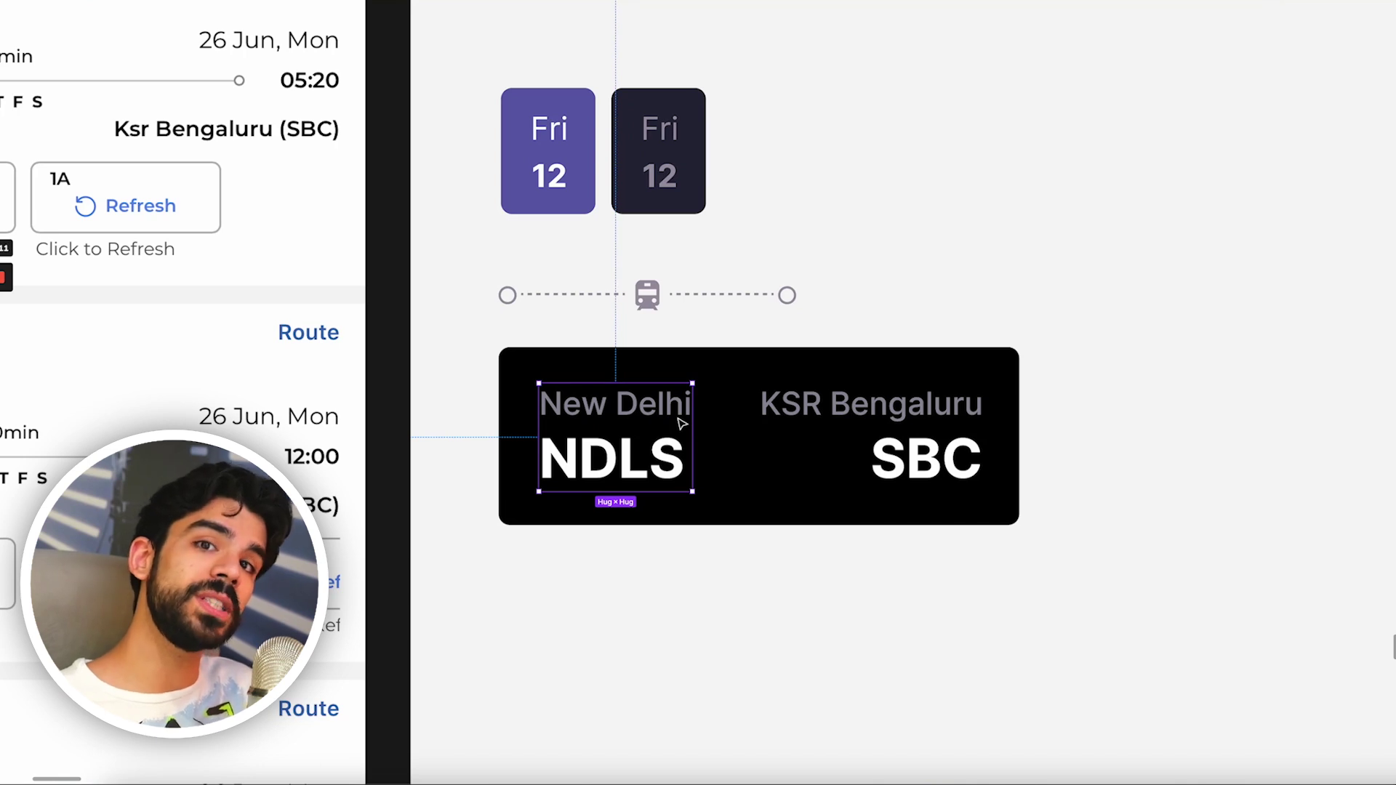
pyautogui.click(924, 436)
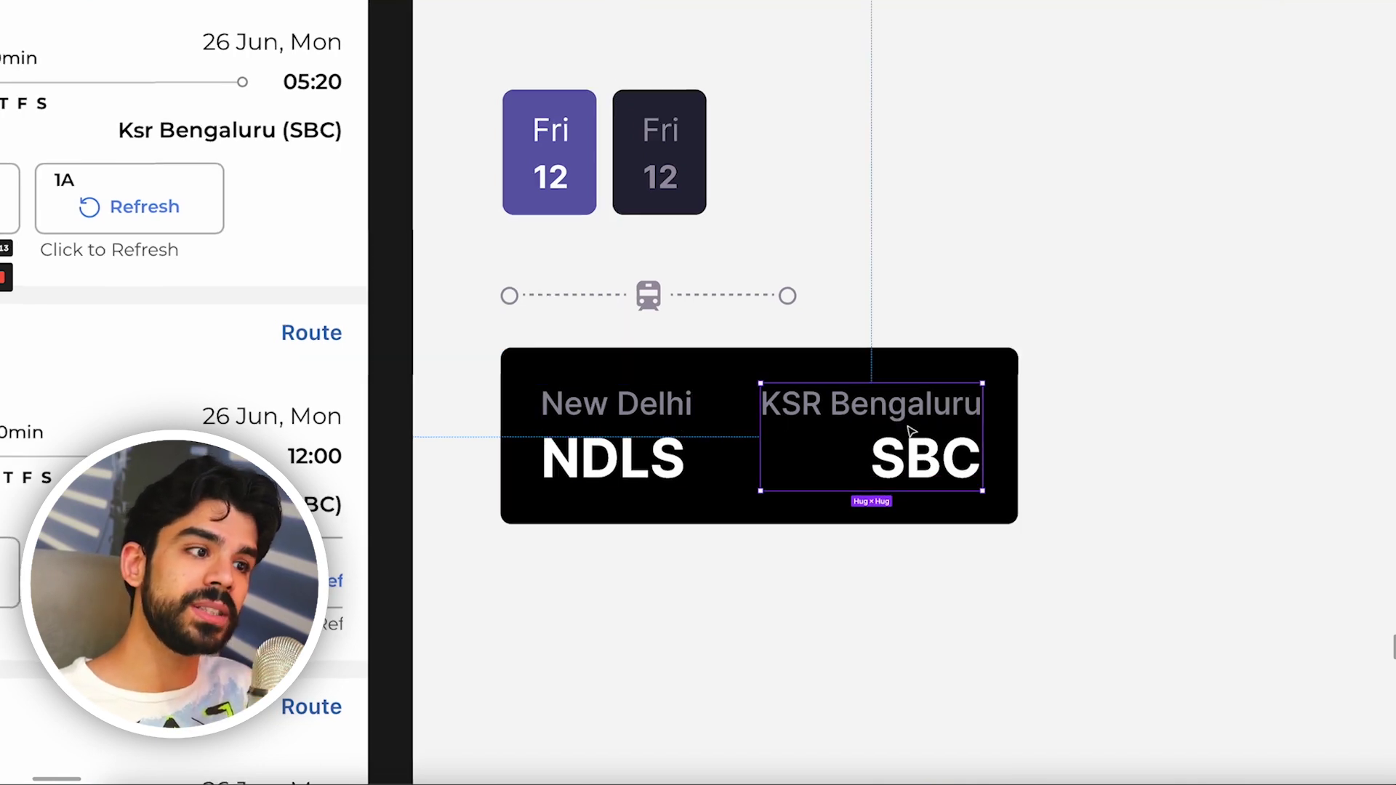
pyautogui.scroll(-6, 911, 430)
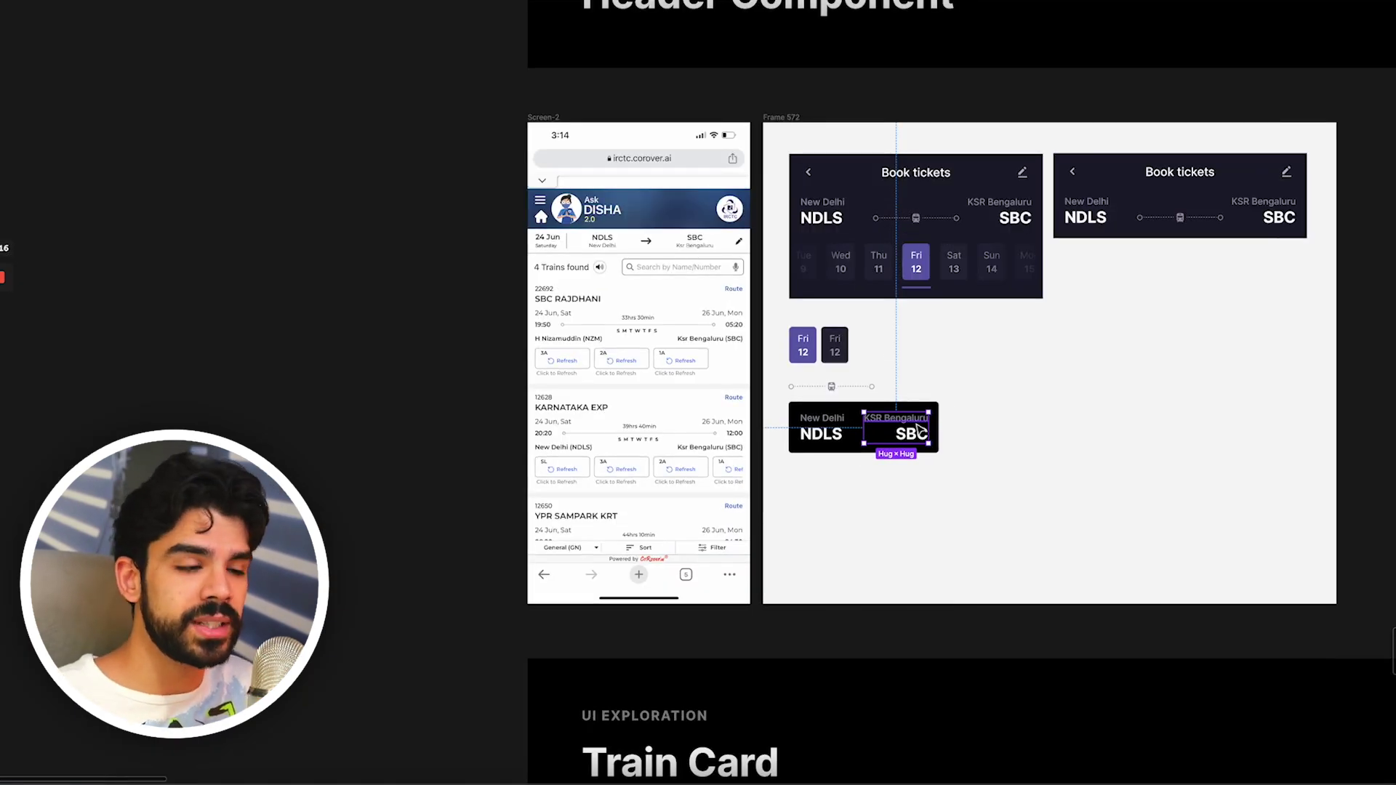
# - Scroll to the Train Card section and select the 22692 train number on the SBC Rajdhani card
pyautogui.scroll(-2, 919, 429)
pyautogui.scroll(-5, 800, 509)
pyautogui.scroll(5, 789, 546)
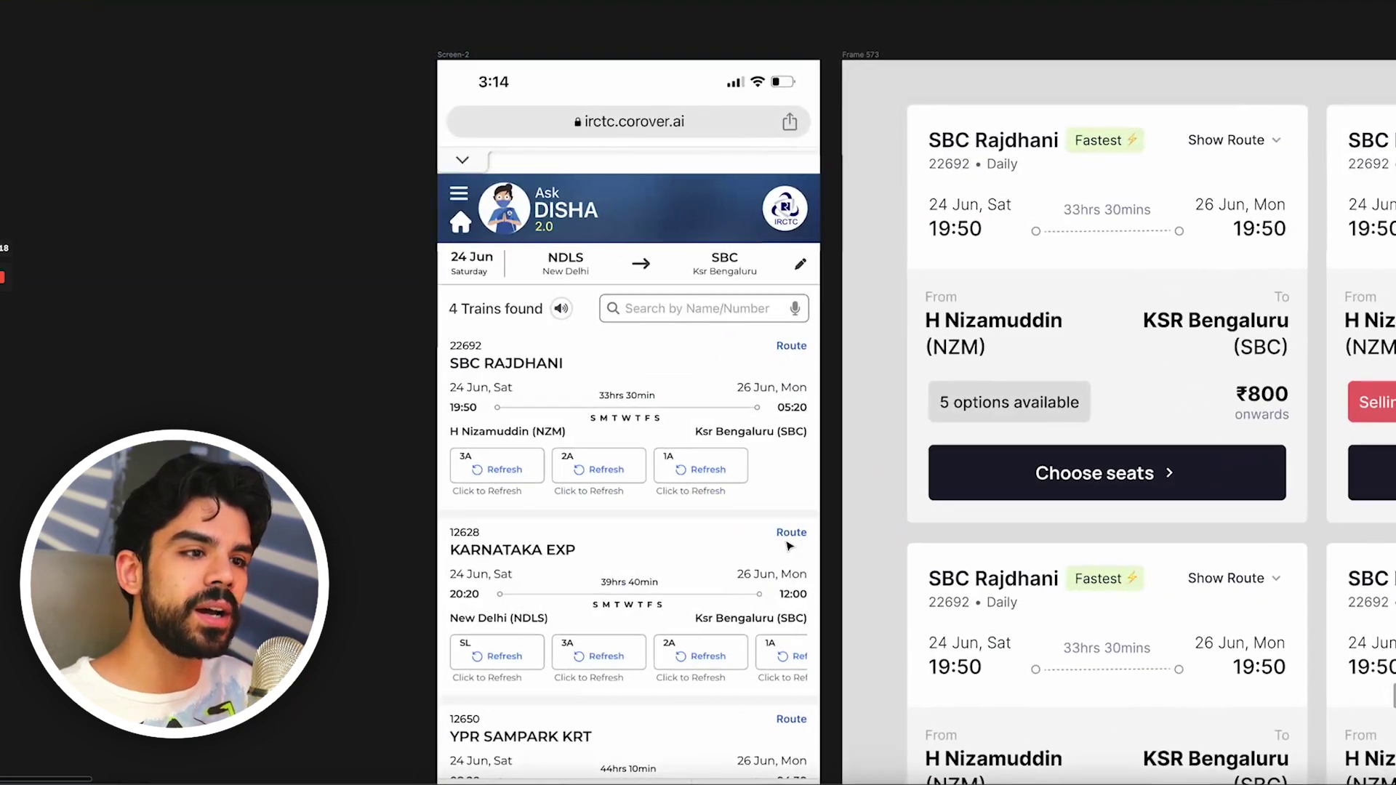
pyautogui.scroll(4, 778, 494)
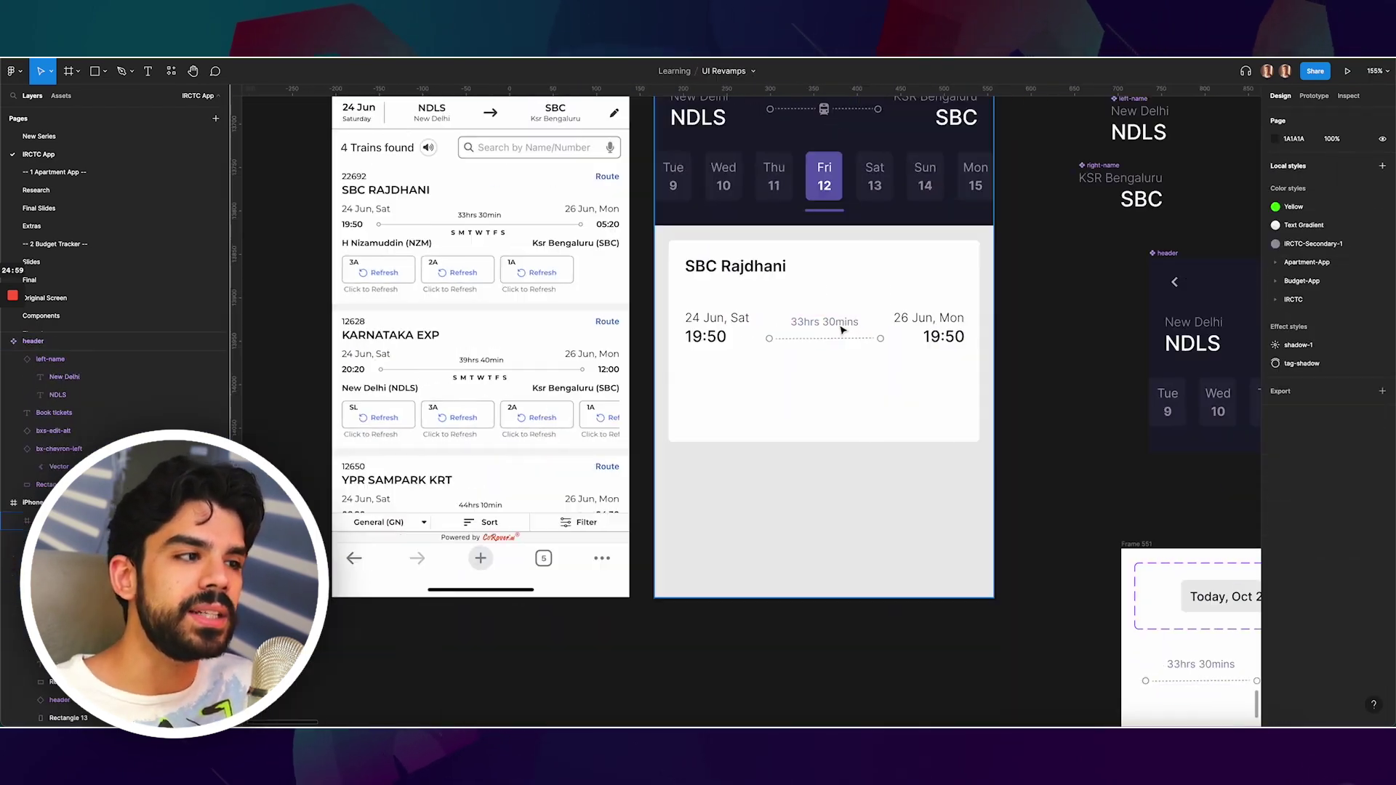
pyautogui.scroll(3, 983, 315)
pyautogui.click(984, 315)
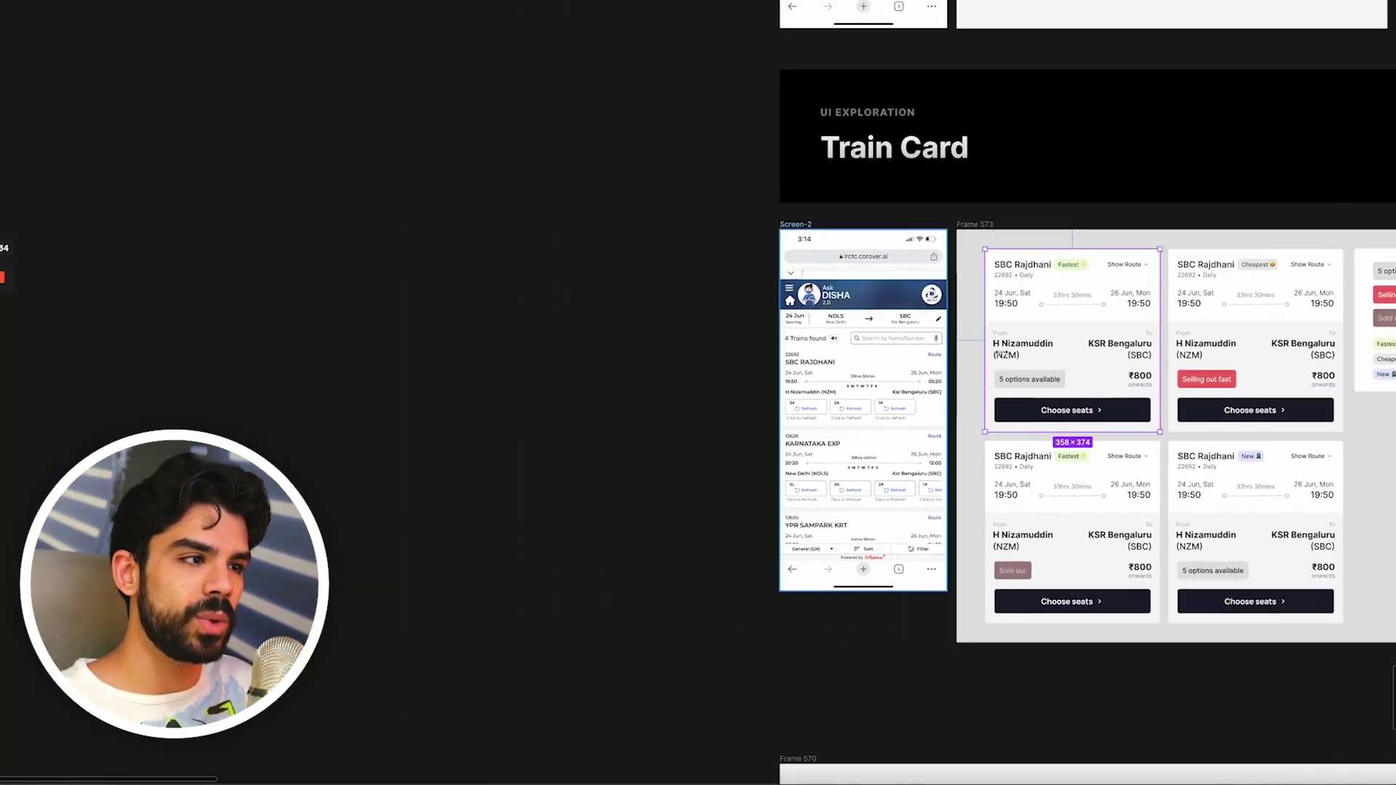
pyautogui.scroll(10, 722, 409)
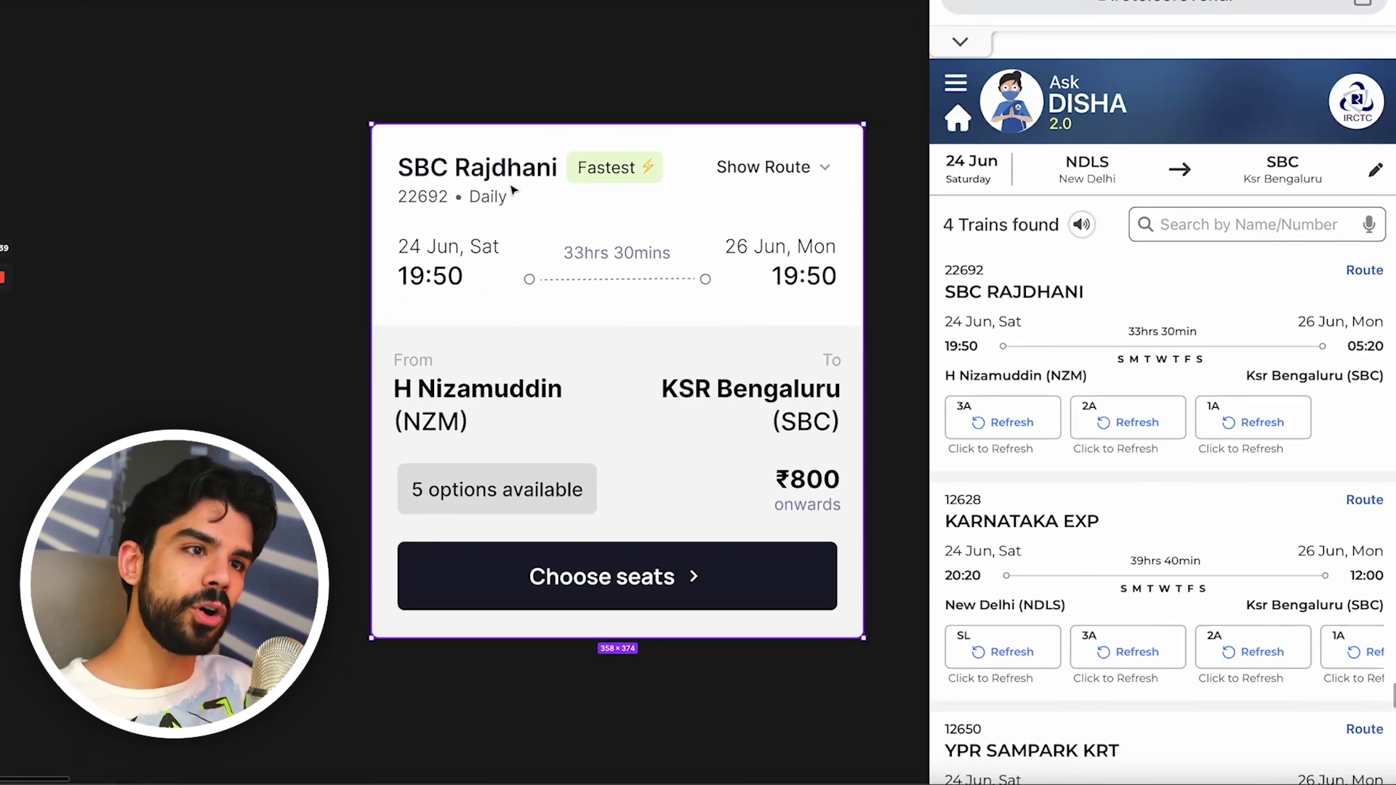
# - Replace the Daily running-days text with 'Mon,Tue & Wed', then delete the extra days after Mon
pyautogui.press('Escape')
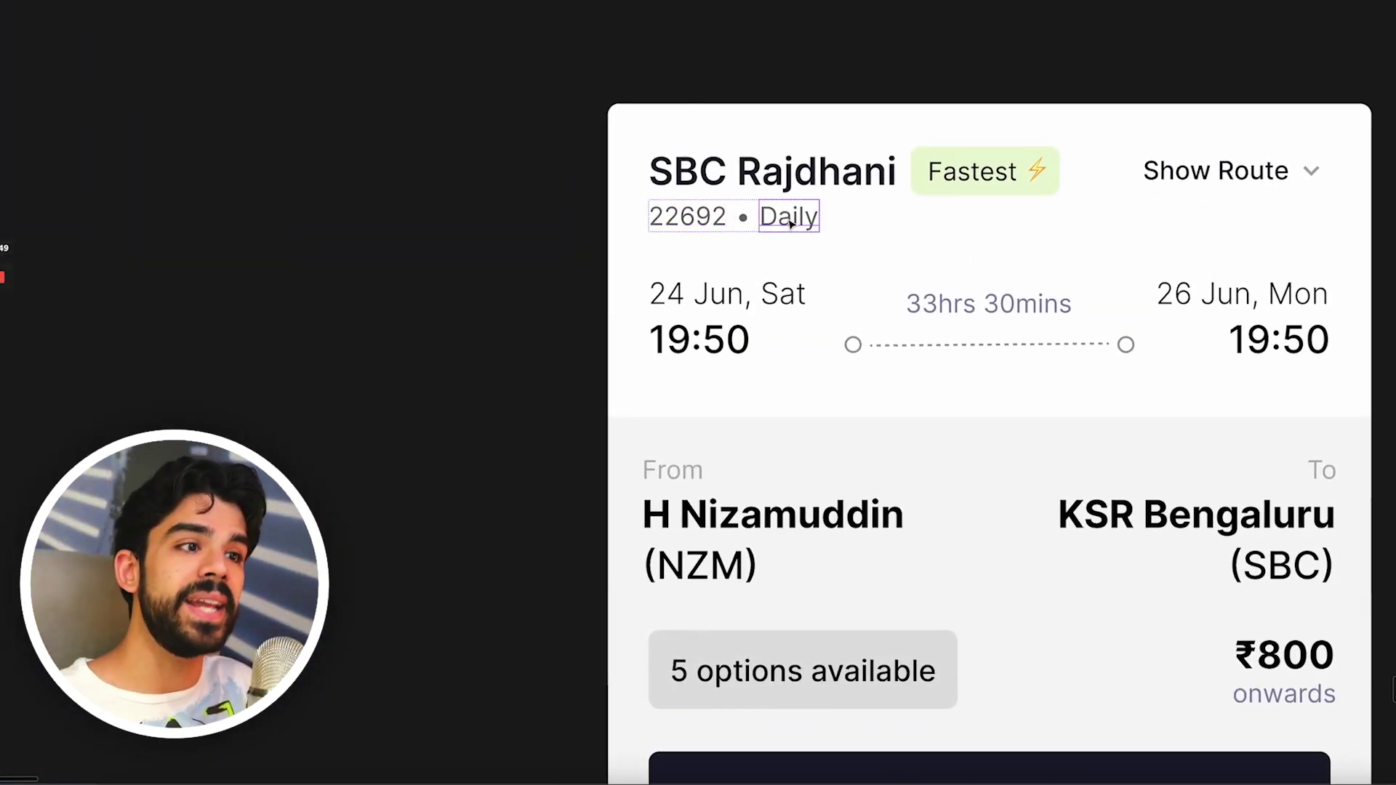
pyautogui.doubleClick(793, 220)
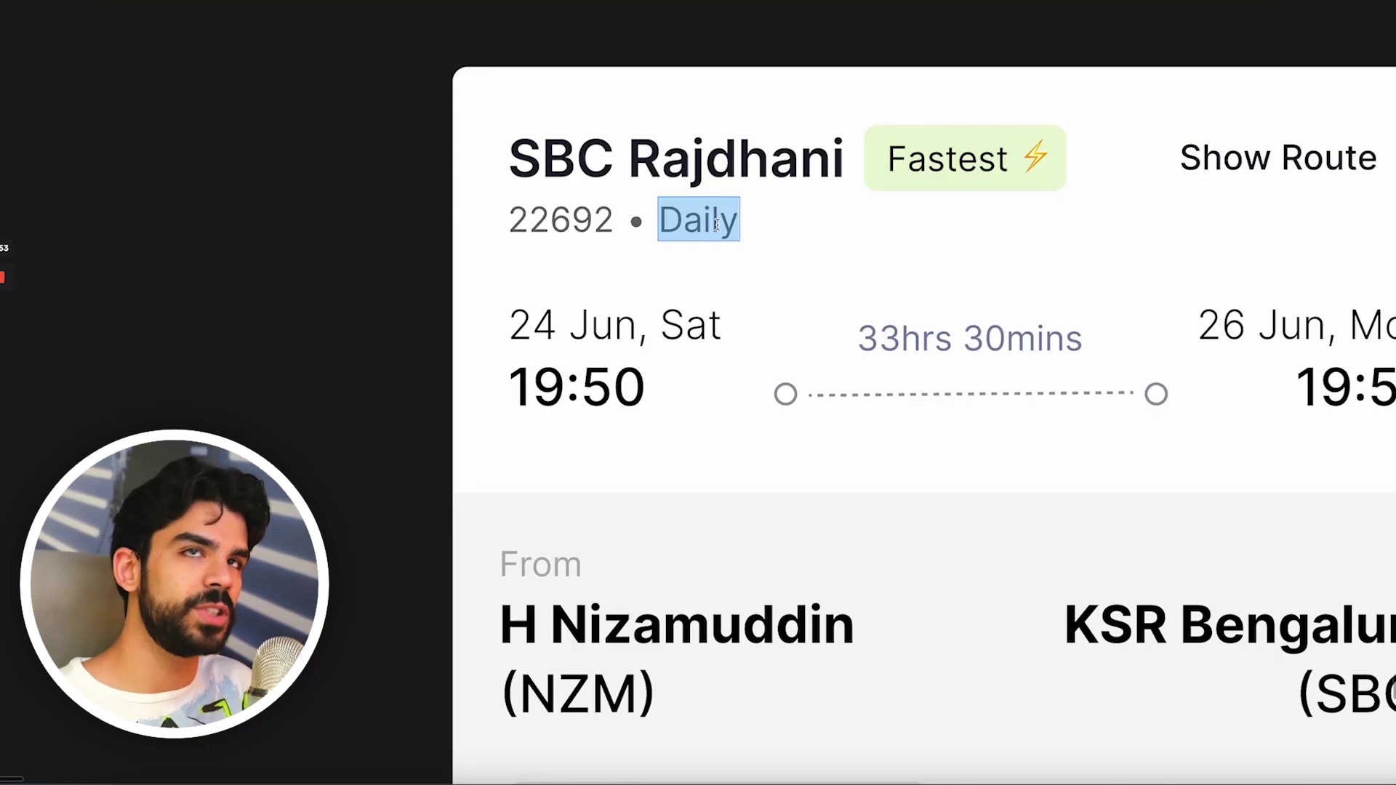
pyautogui.write('Weekdays')
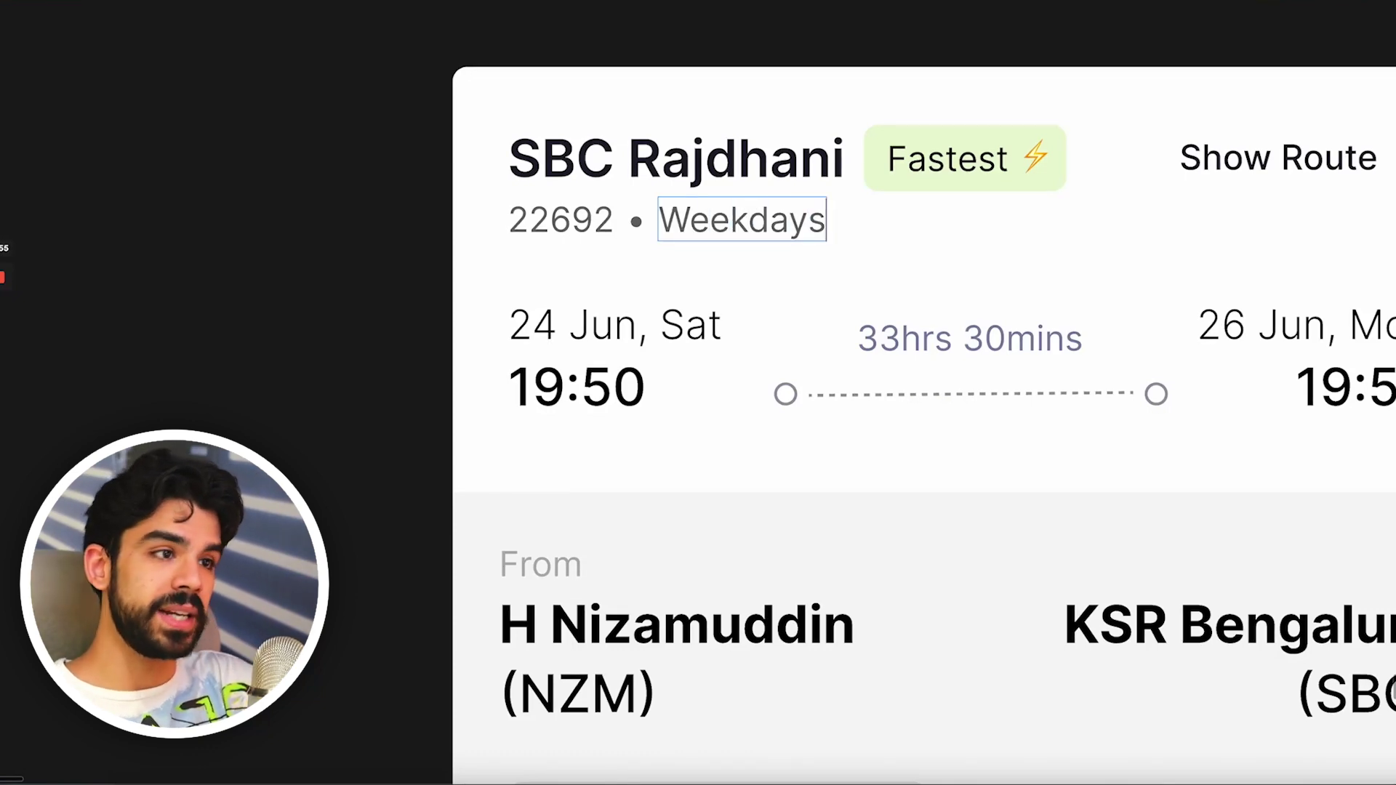
pyautogui.hotkey('ctrl', 'a')
pyautogui.write('M')
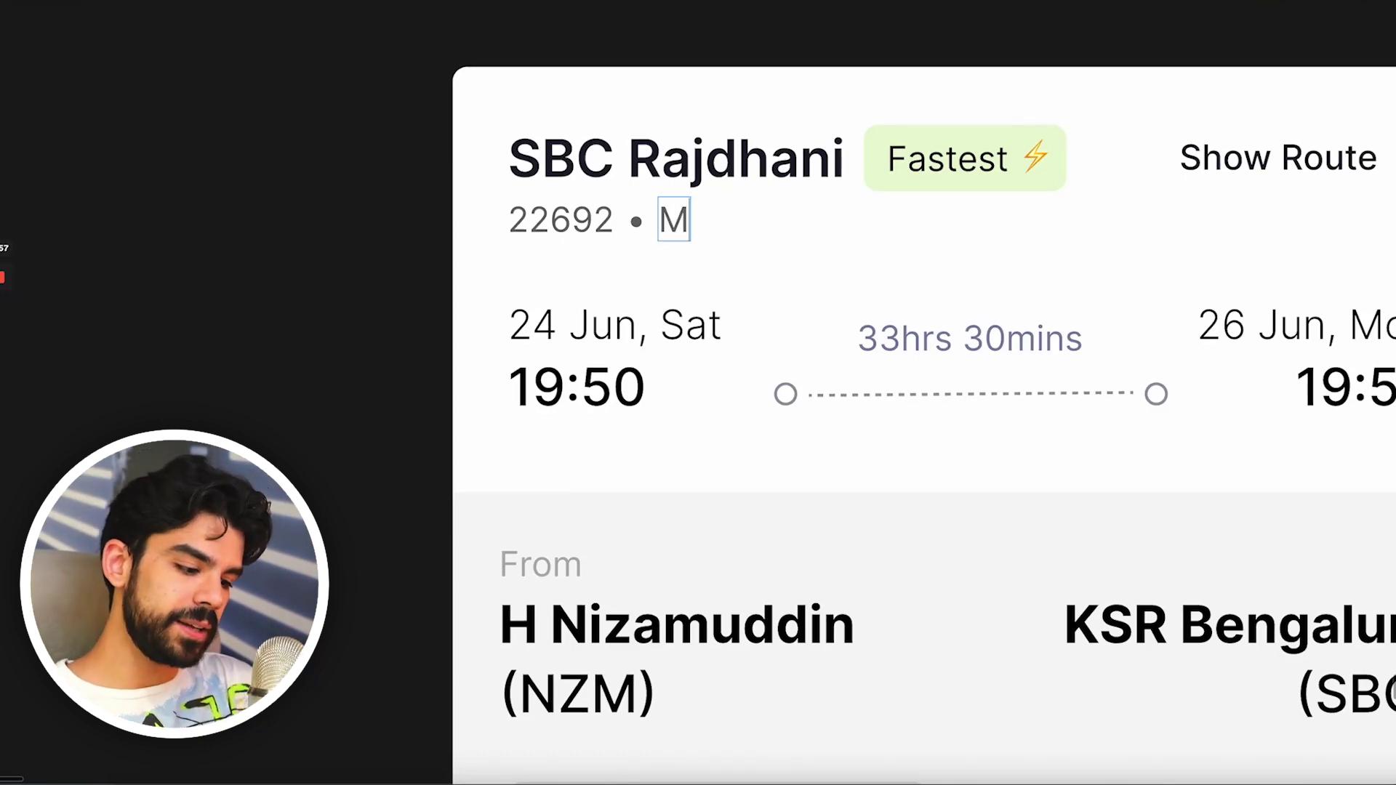
pyautogui.write('on,Tue & Wed')
pyautogui.press('Escape')
pyautogui.click(843, 164)
pyautogui.doubleClick(879, 207)
pyautogui.moveTo(737, 219); pyautogui.dragTo(1019, 261)
pyautogui.press('BackSpace')
pyautogui.press('BackSpace')
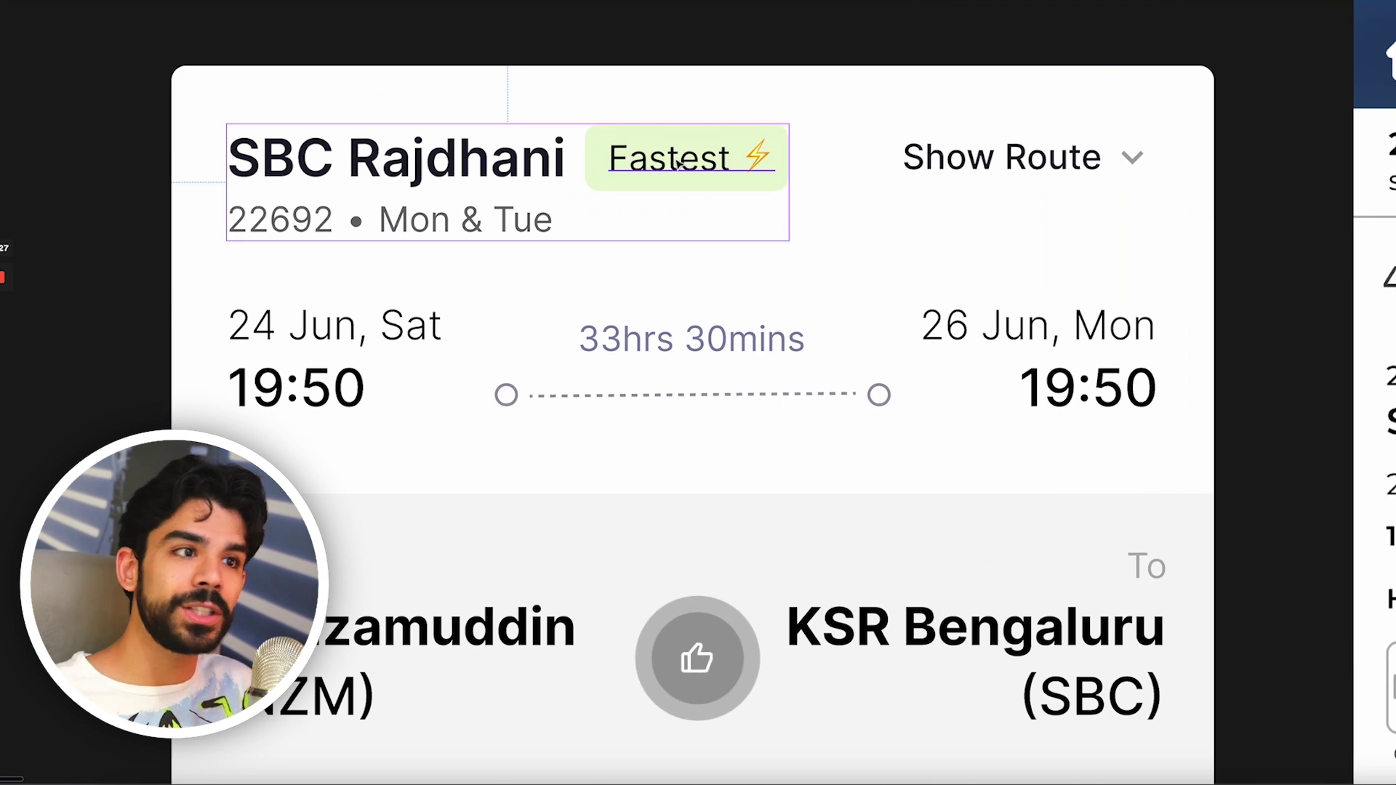
pyautogui.doubleClick(668, 160)
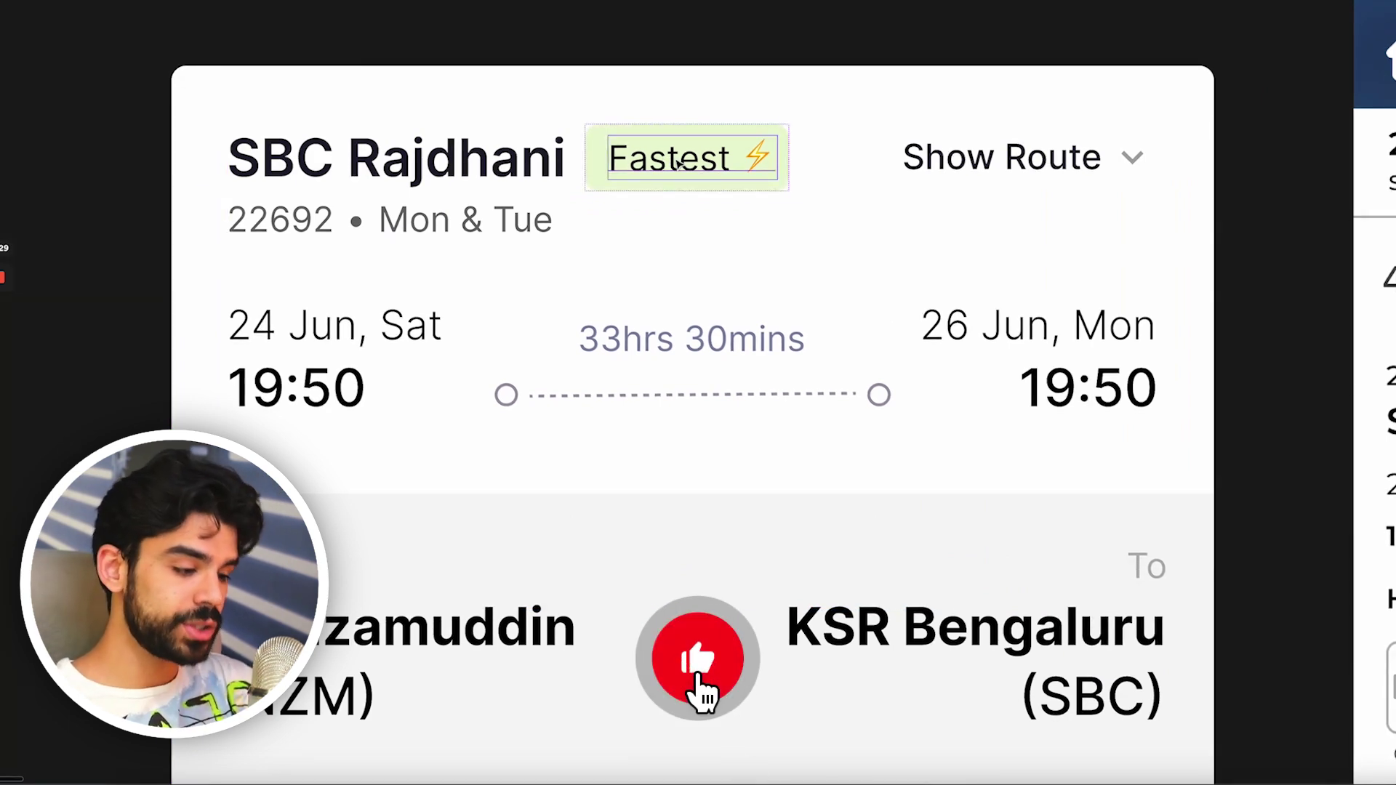
pyautogui.scroll(1, 676, 164)
pyautogui.click(725, 313)
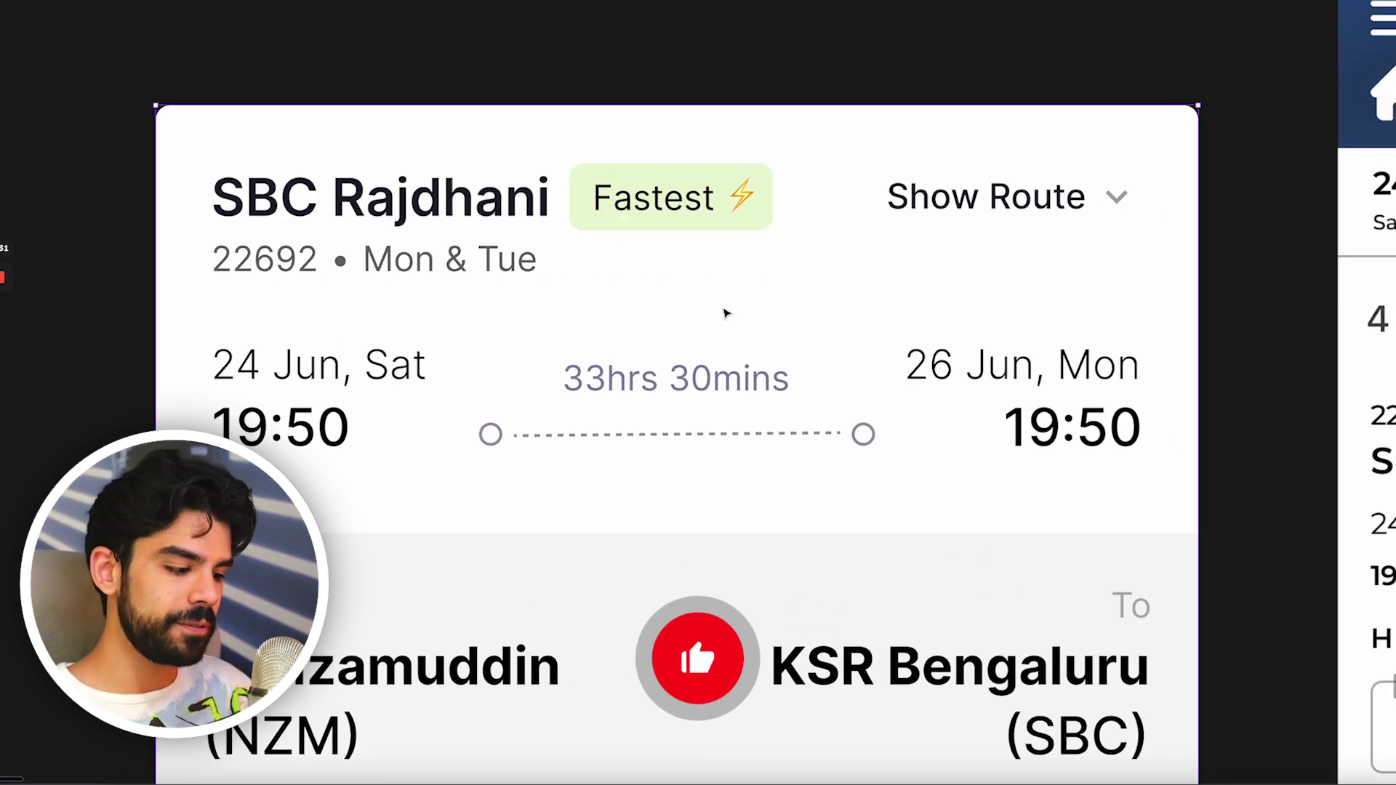
pyautogui.hotkey('ctrl', '\\')
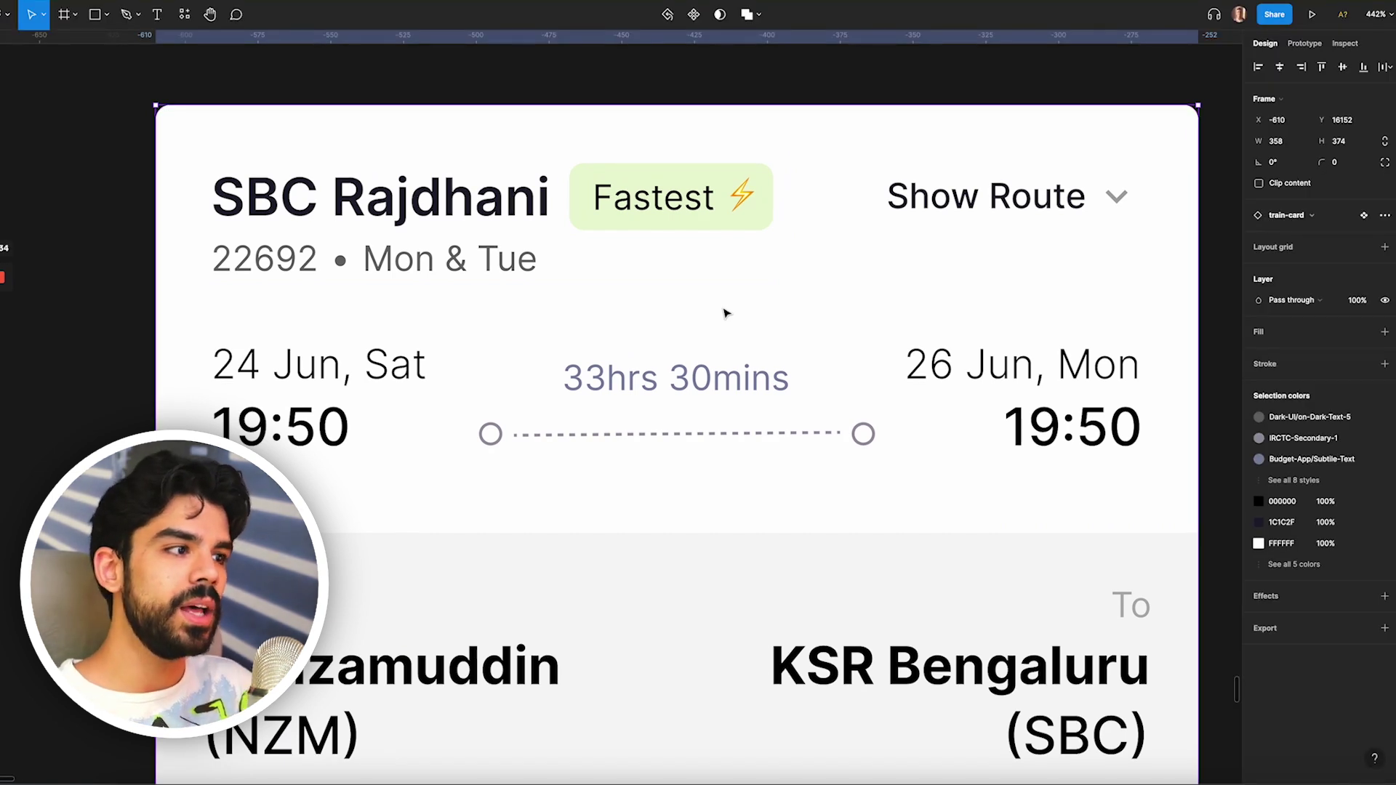
pyautogui.keyDown('ctrl'); pyautogui.click(669, 217); pyautogui.keyUp('ctrl')
pyautogui.hotkey('shift', 'Return')
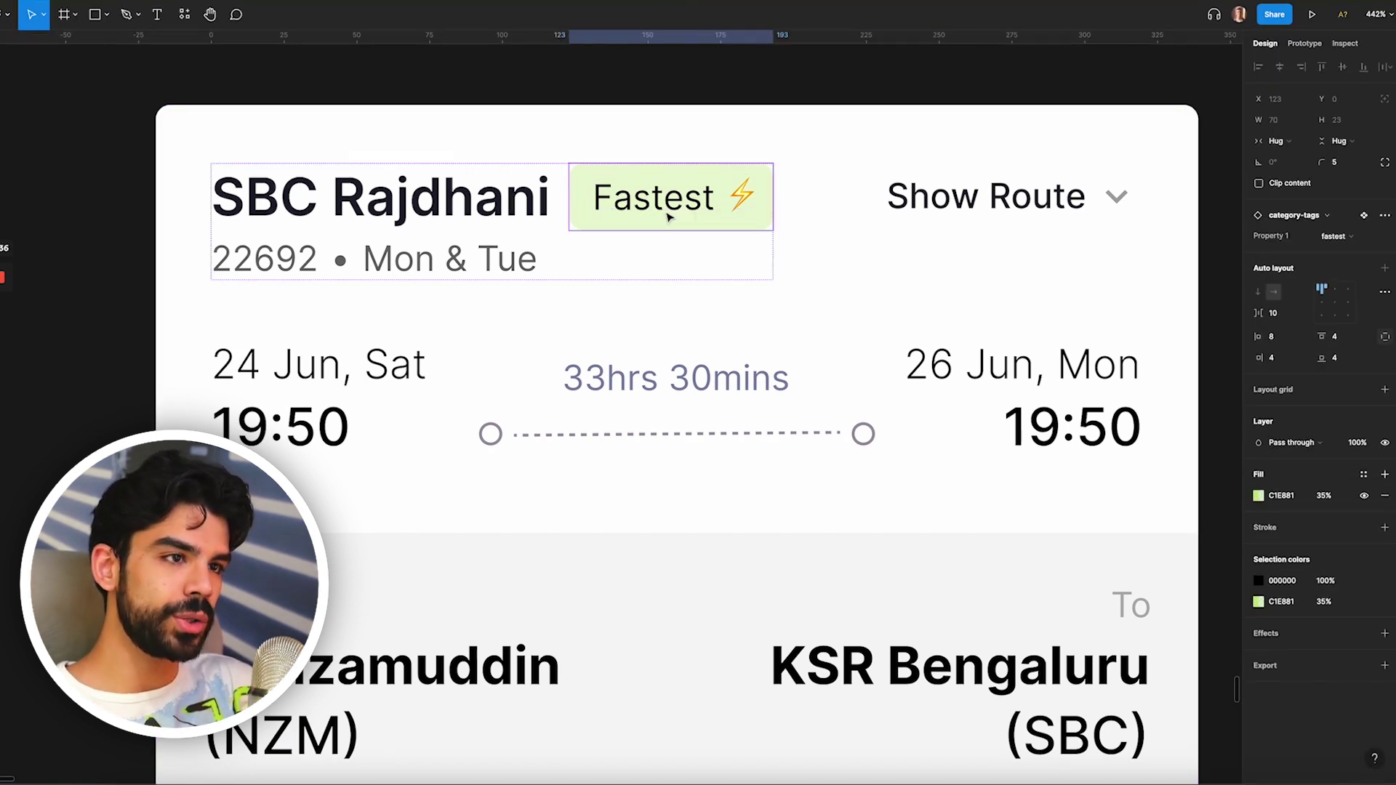
pyautogui.click(1342, 244)
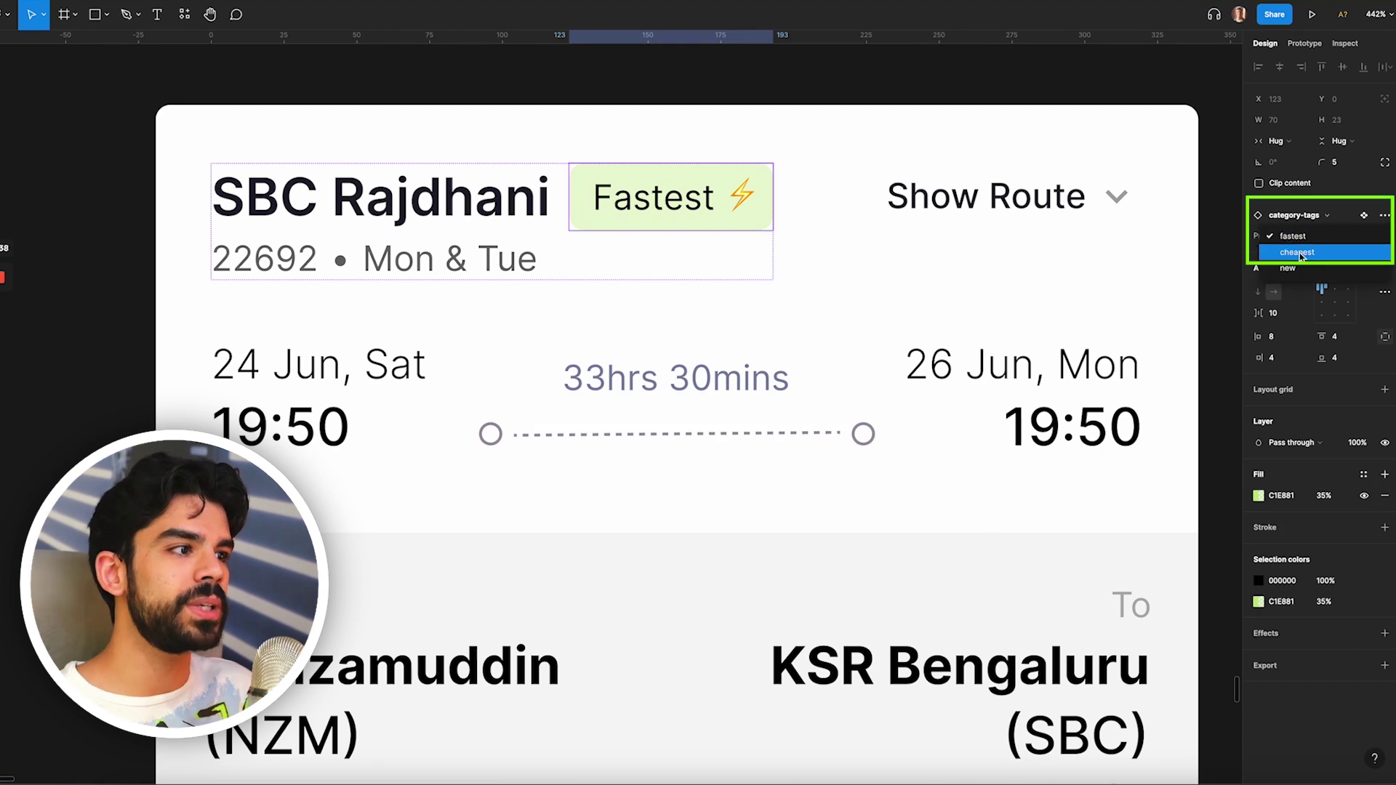
pyautogui.click(1298, 251)
pyautogui.click(1341, 242)
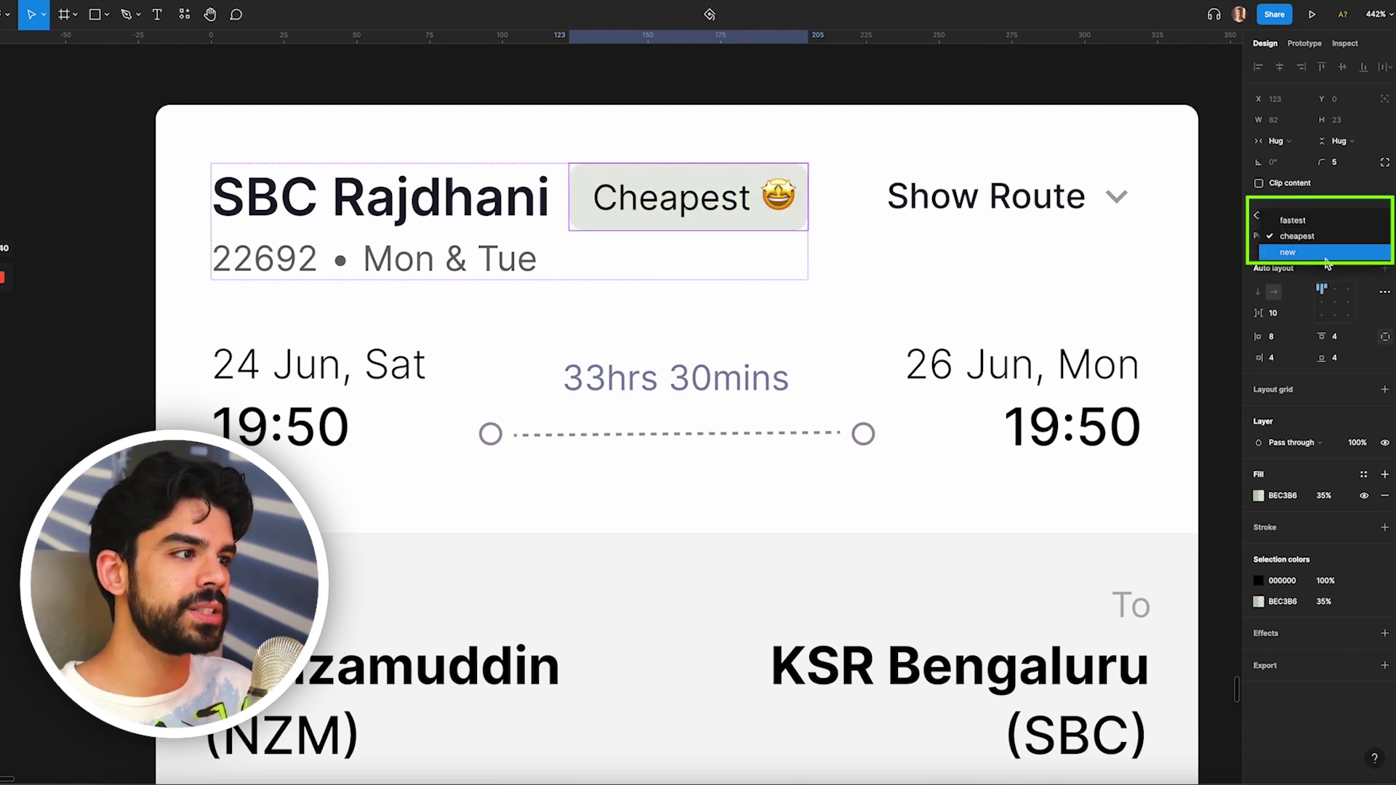
pyautogui.click(1330, 251)
pyautogui.click(1349, 243)
pyautogui.click(1331, 218)
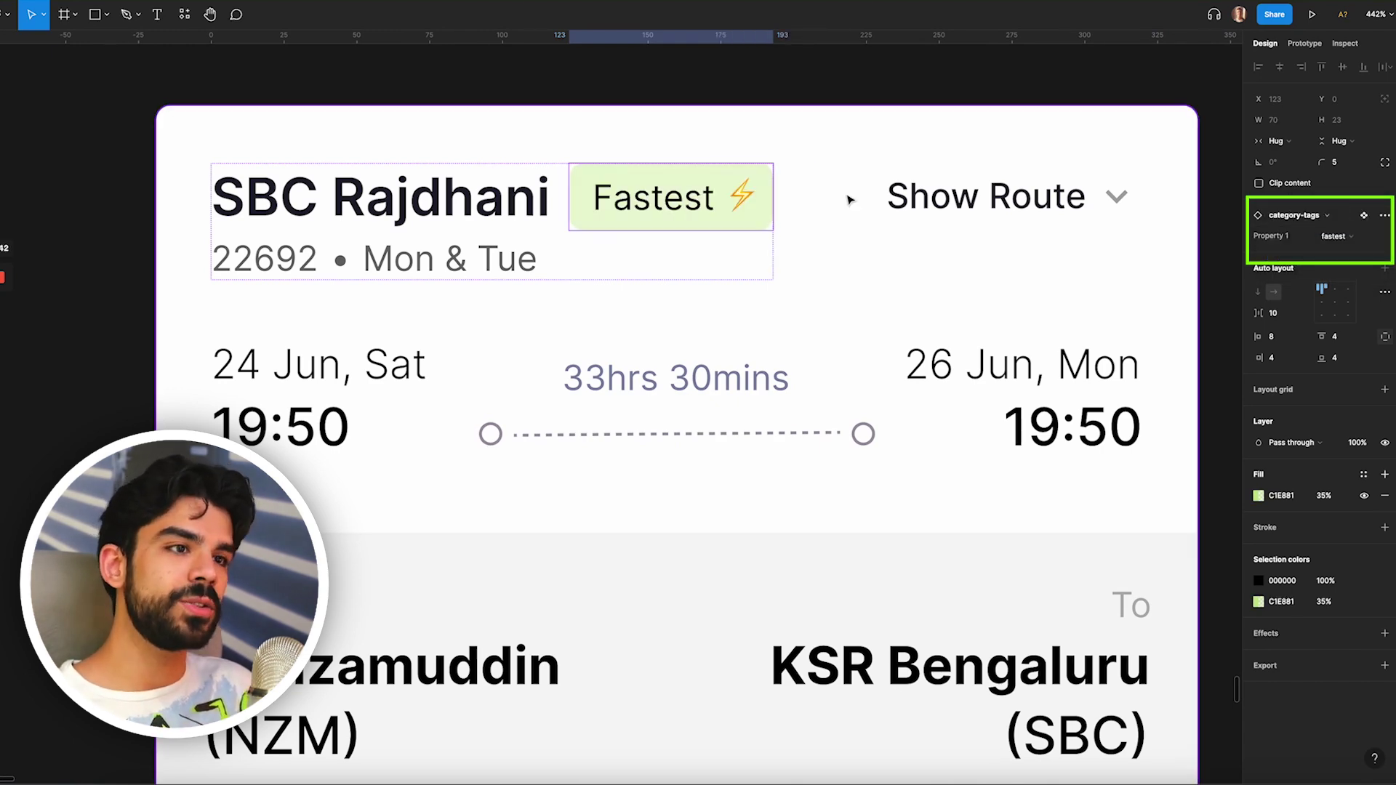
pyautogui.scroll(-3, 900, 209)
pyautogui.hscroll(3, 900, 210)
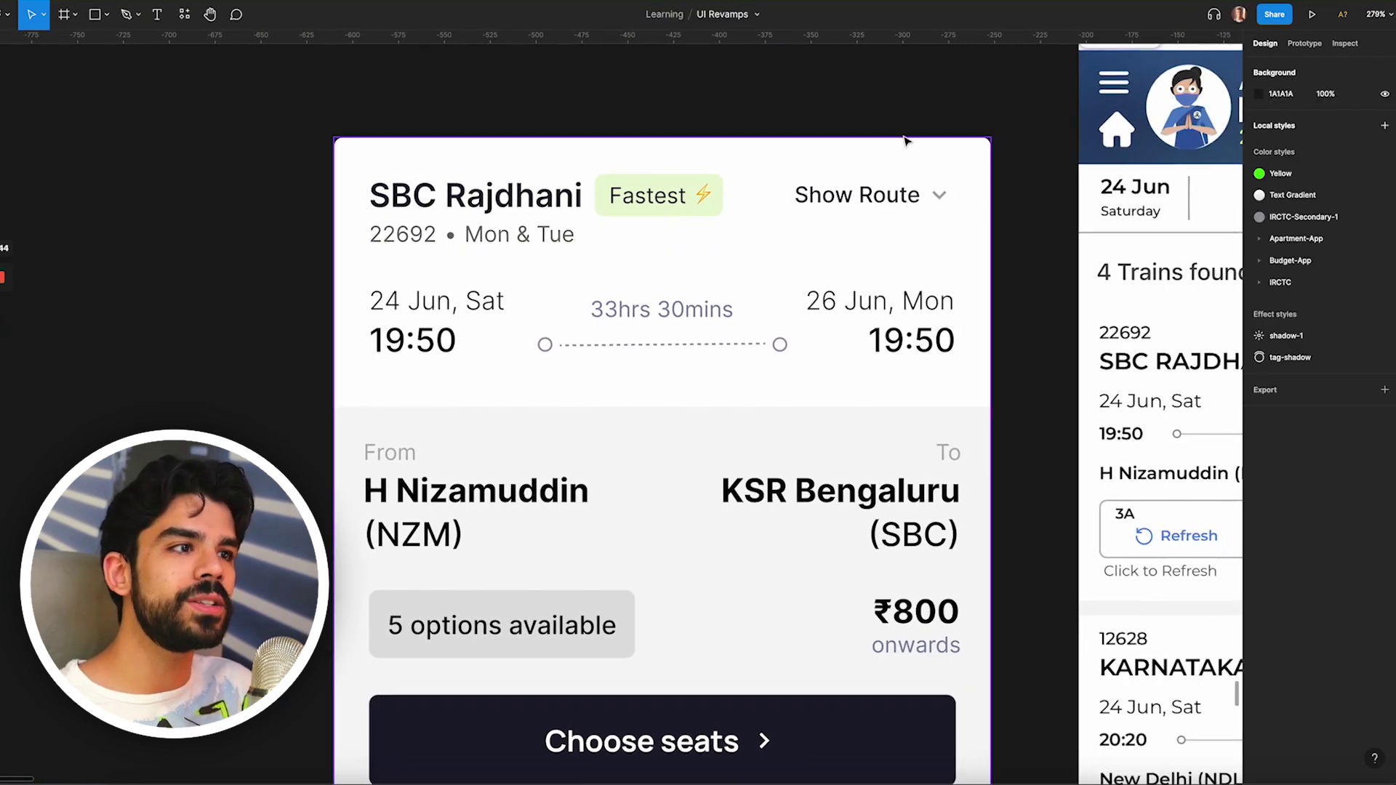
pyautogui.hotkey('ctrl', 'shift', '\\')
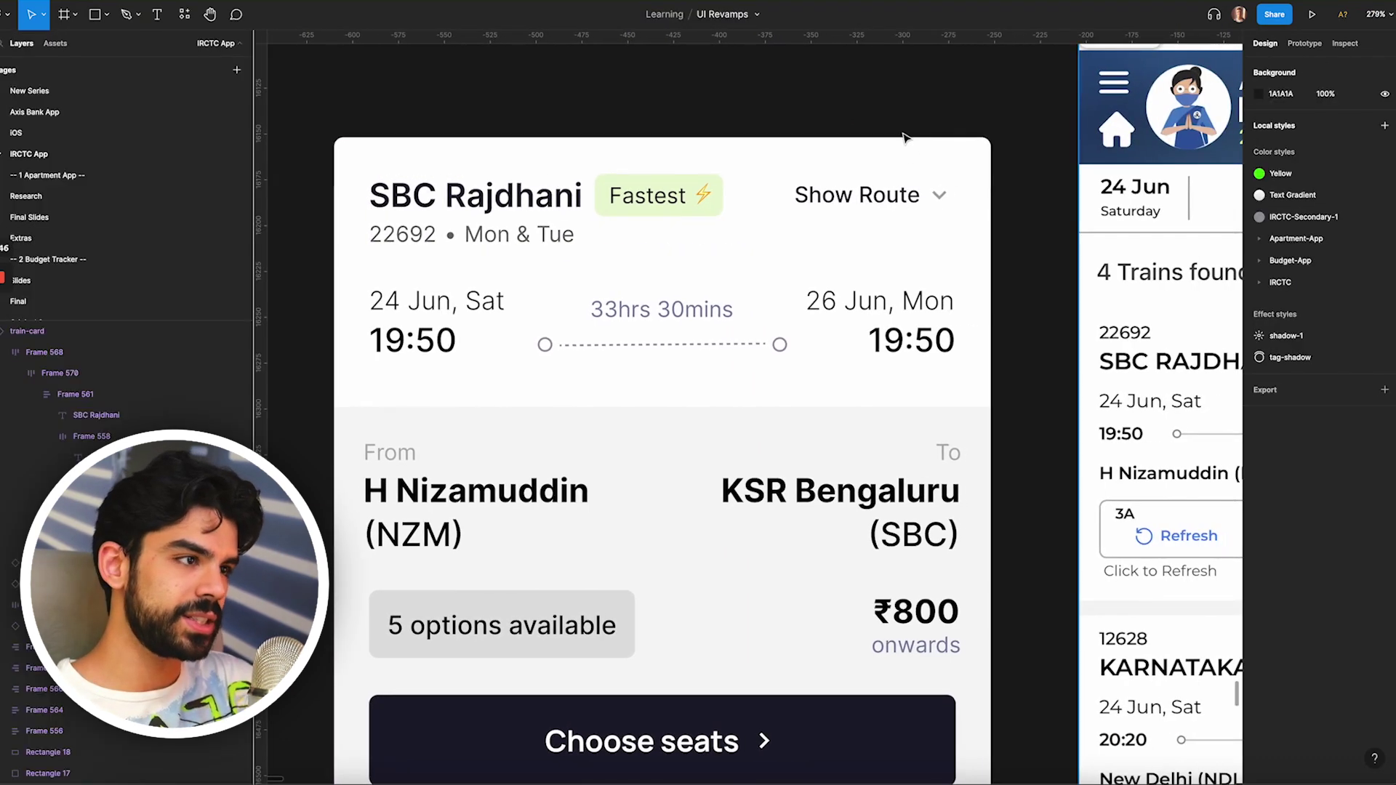
pyautogui.hotkey('ctrl', 'shift', '\\')
pyautogui.hotkey('ctrl', '\\')
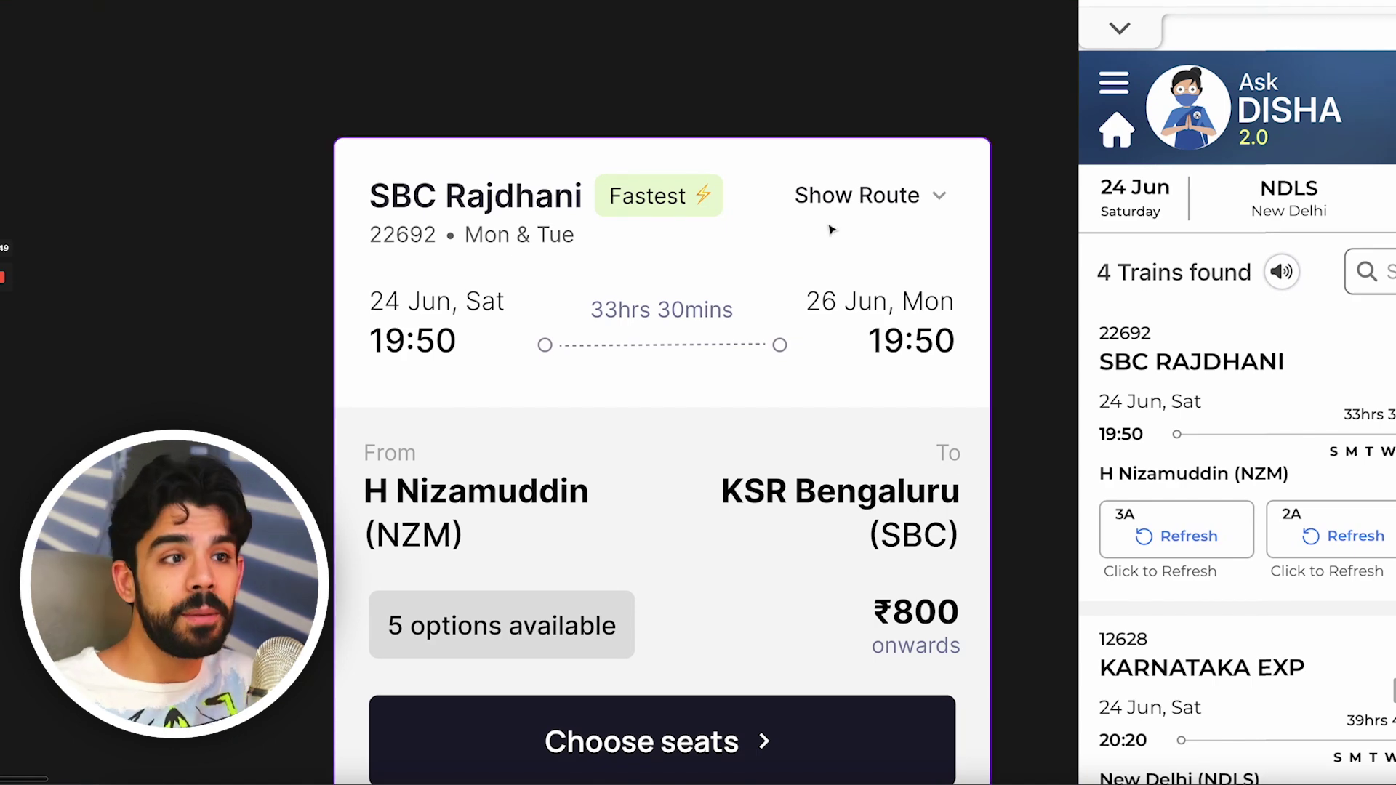
pyautogui.scroll(-5, 904, 137)
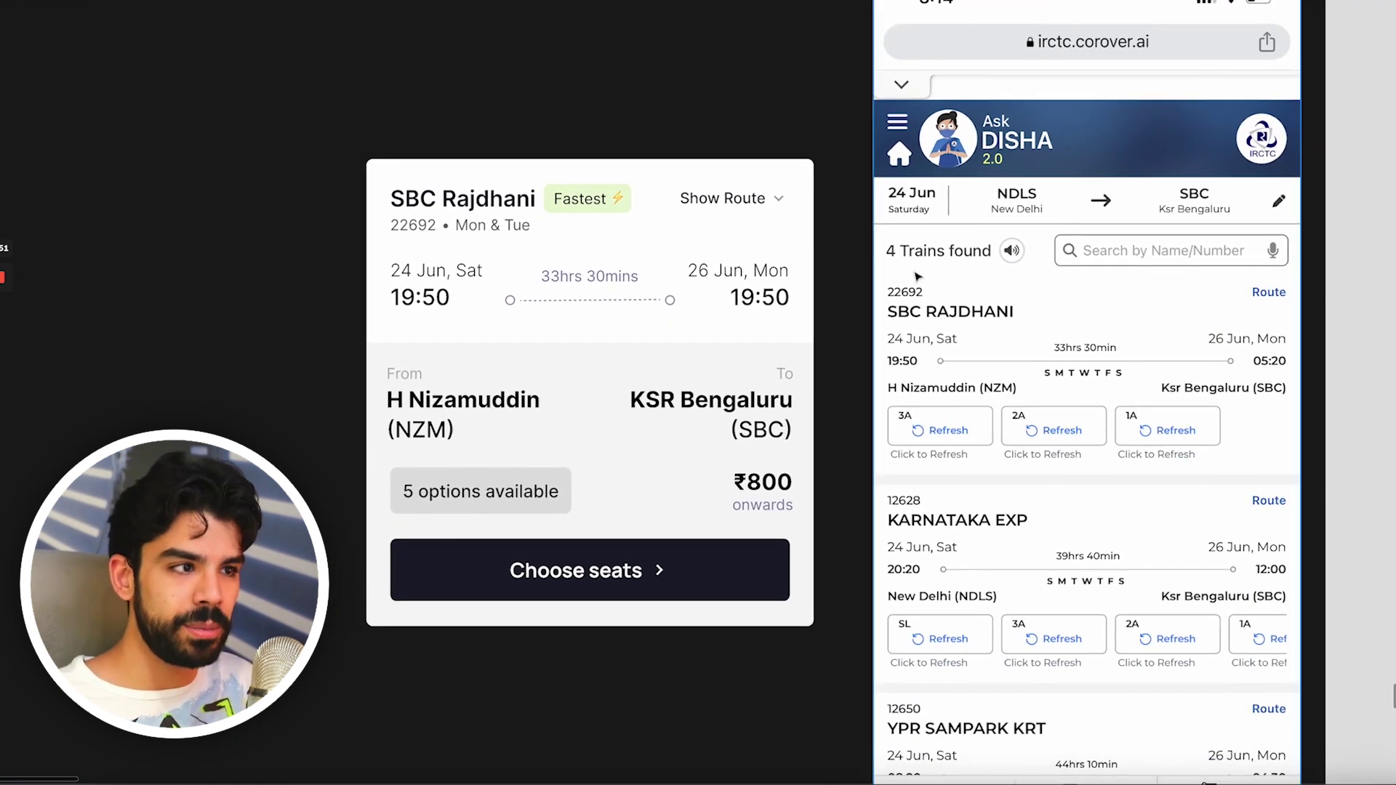
pyautogui.scroll(3, 429, 198)
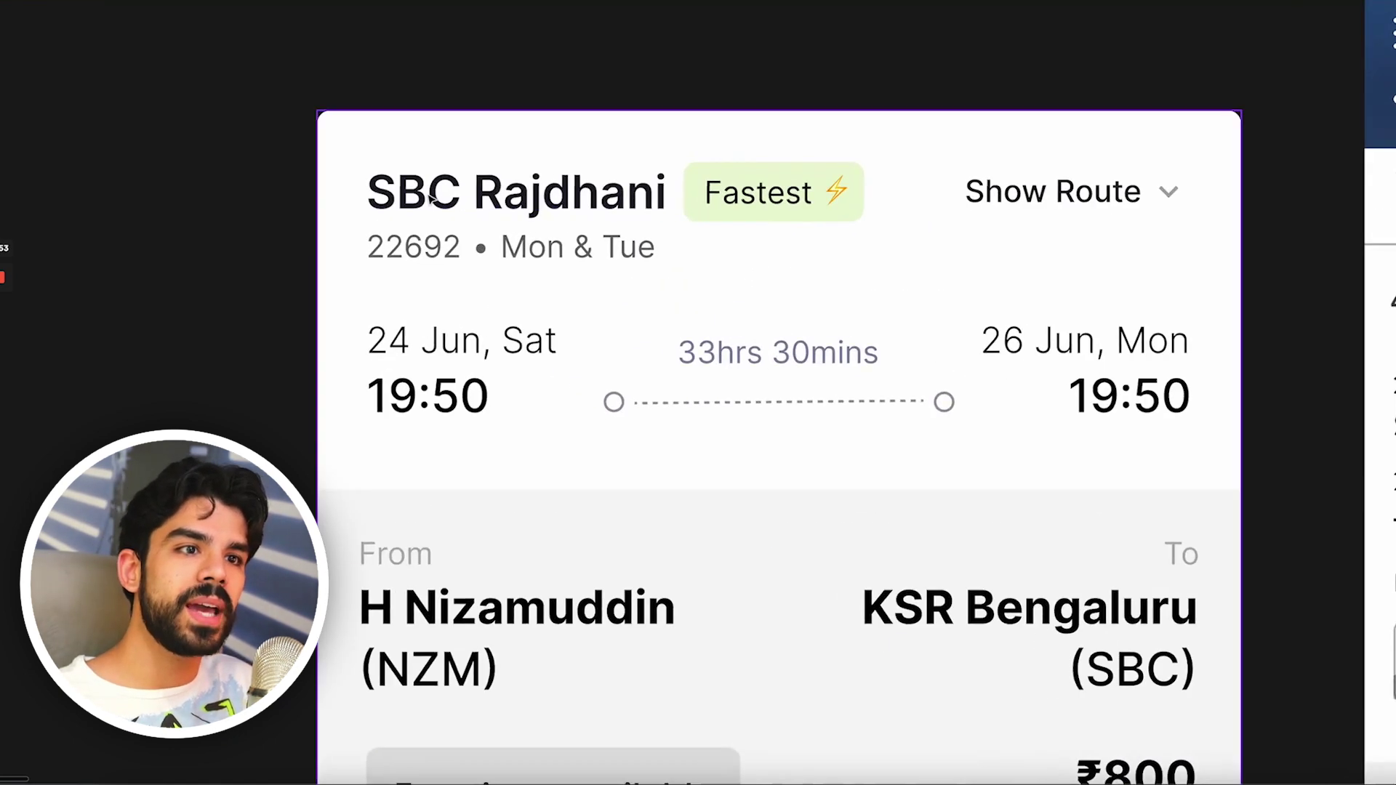
pyautogui.scroll(-3, 458, 202)
pyautogui.hscroll(5, 1212, 375)
pyautogui.scroll(2, 1212, 375)
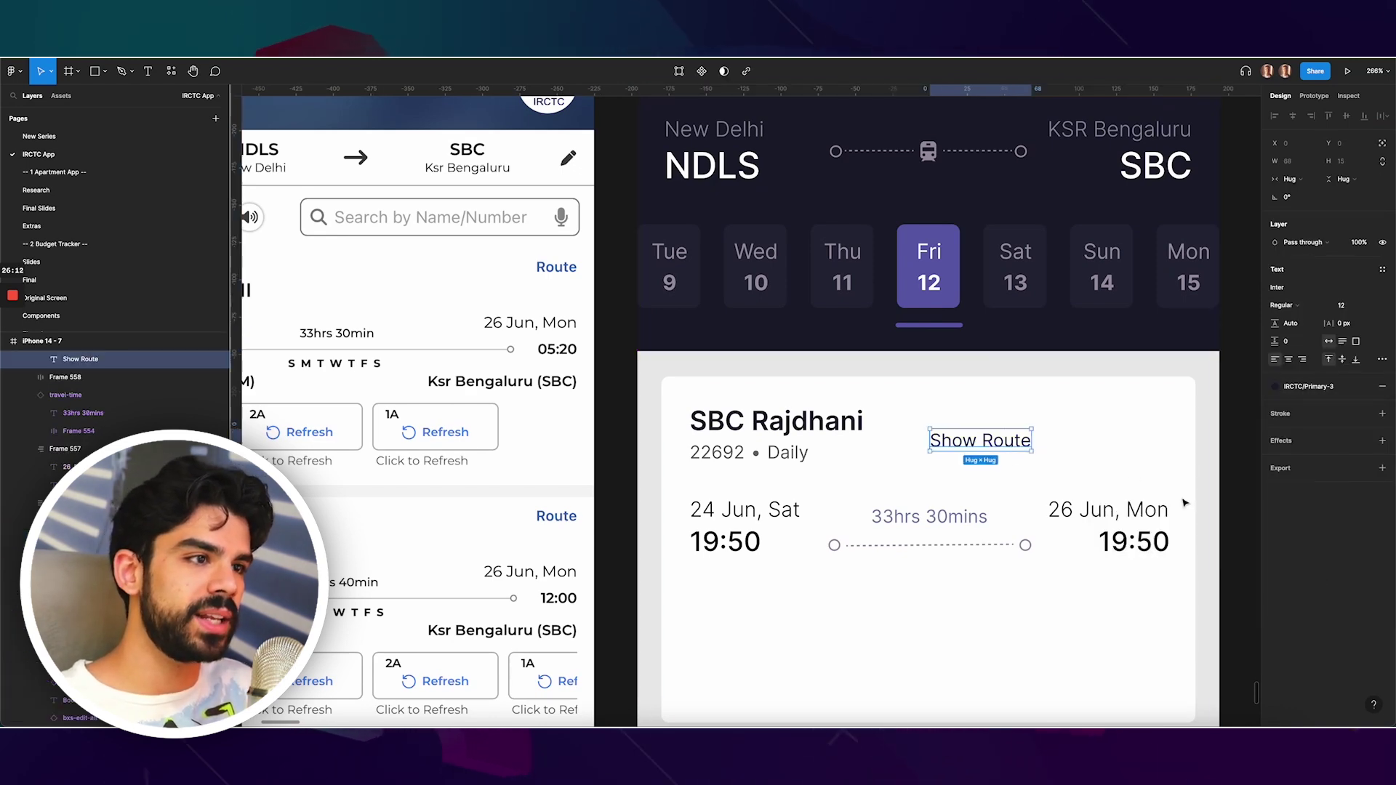
# - Place a chevron-down icon beside the Show Route label and size it to 16
pyautogui.scroll(5, 1163, 473)
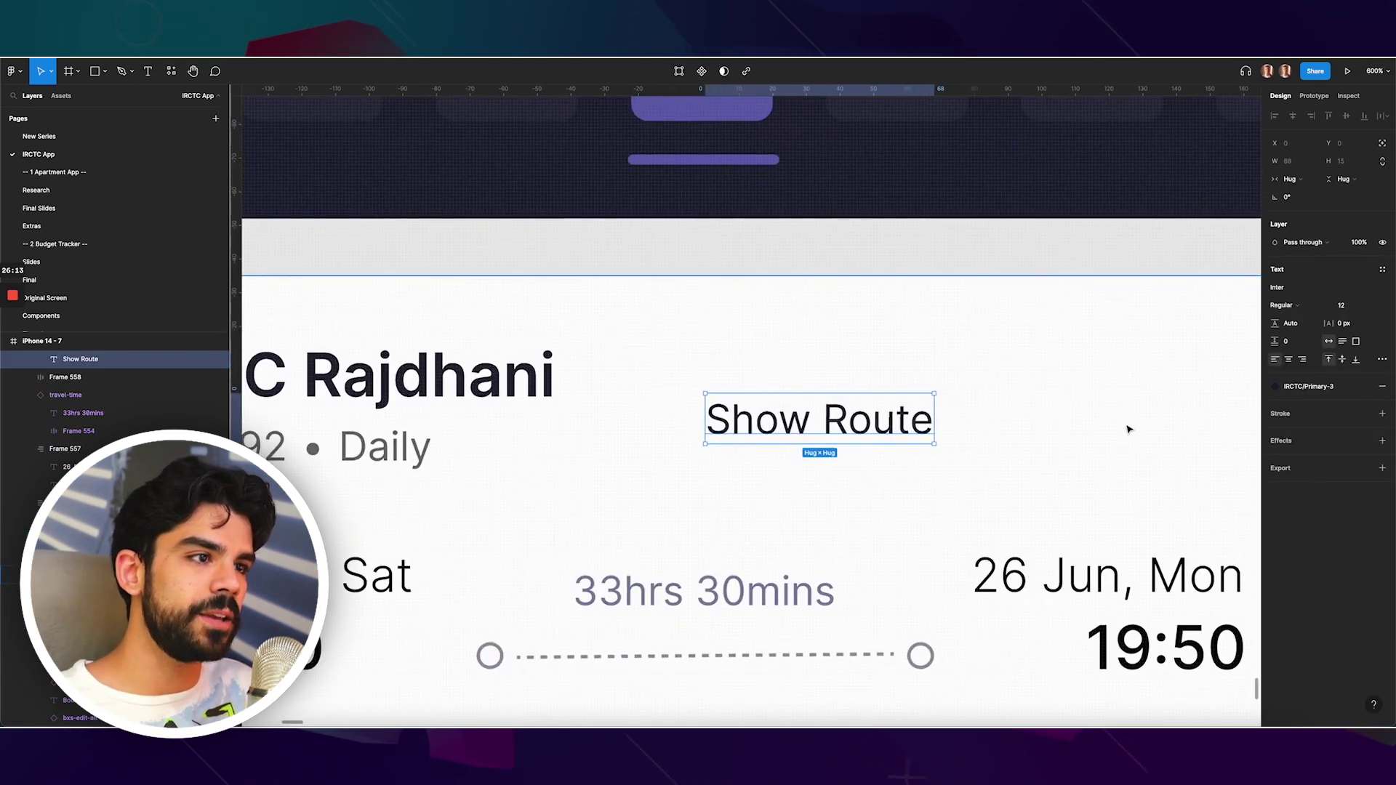
pyautogui.click(1129, 429)
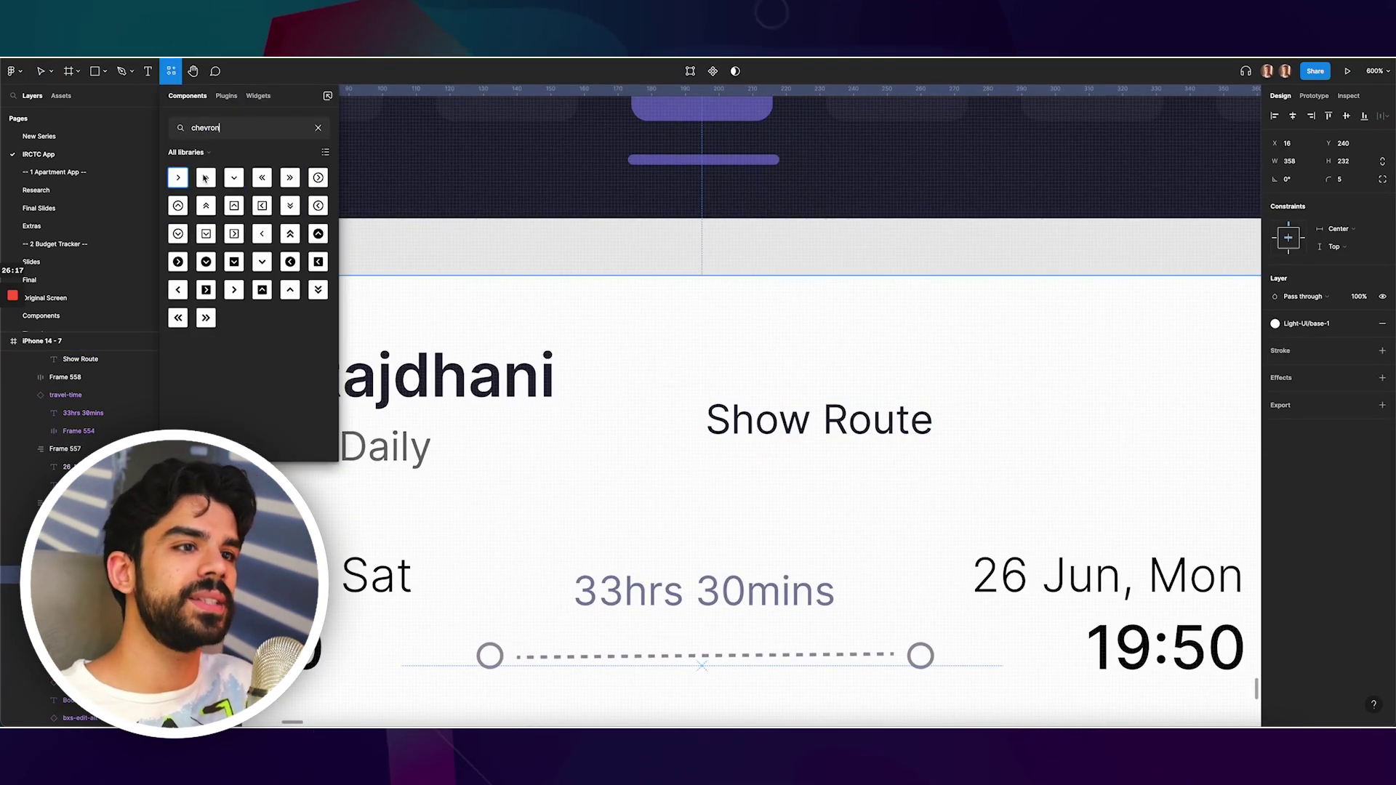
pyautogui.moveTo(218, 239); pyautogui.dragTo(1009, 417)
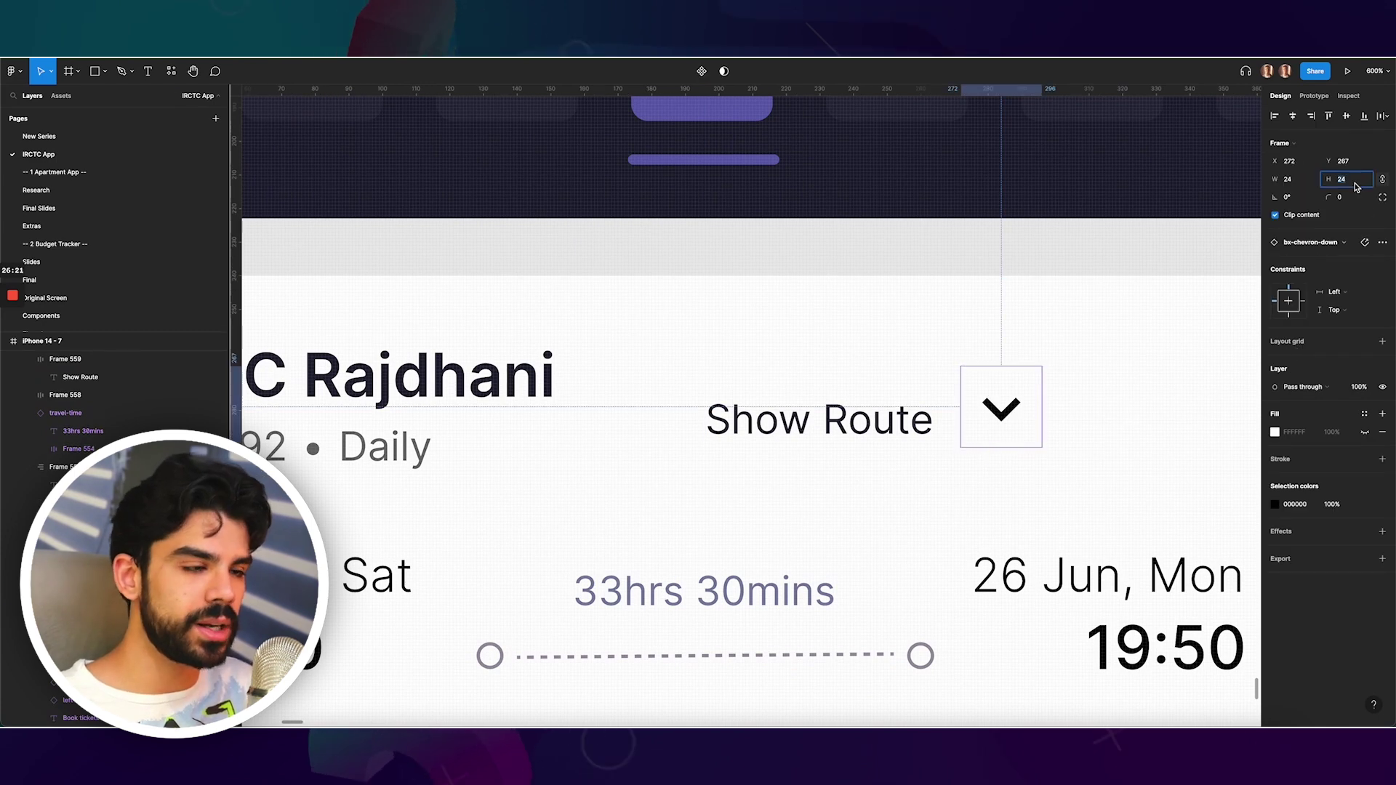
pyautogui.write('16')
pyautogui.press('Return')
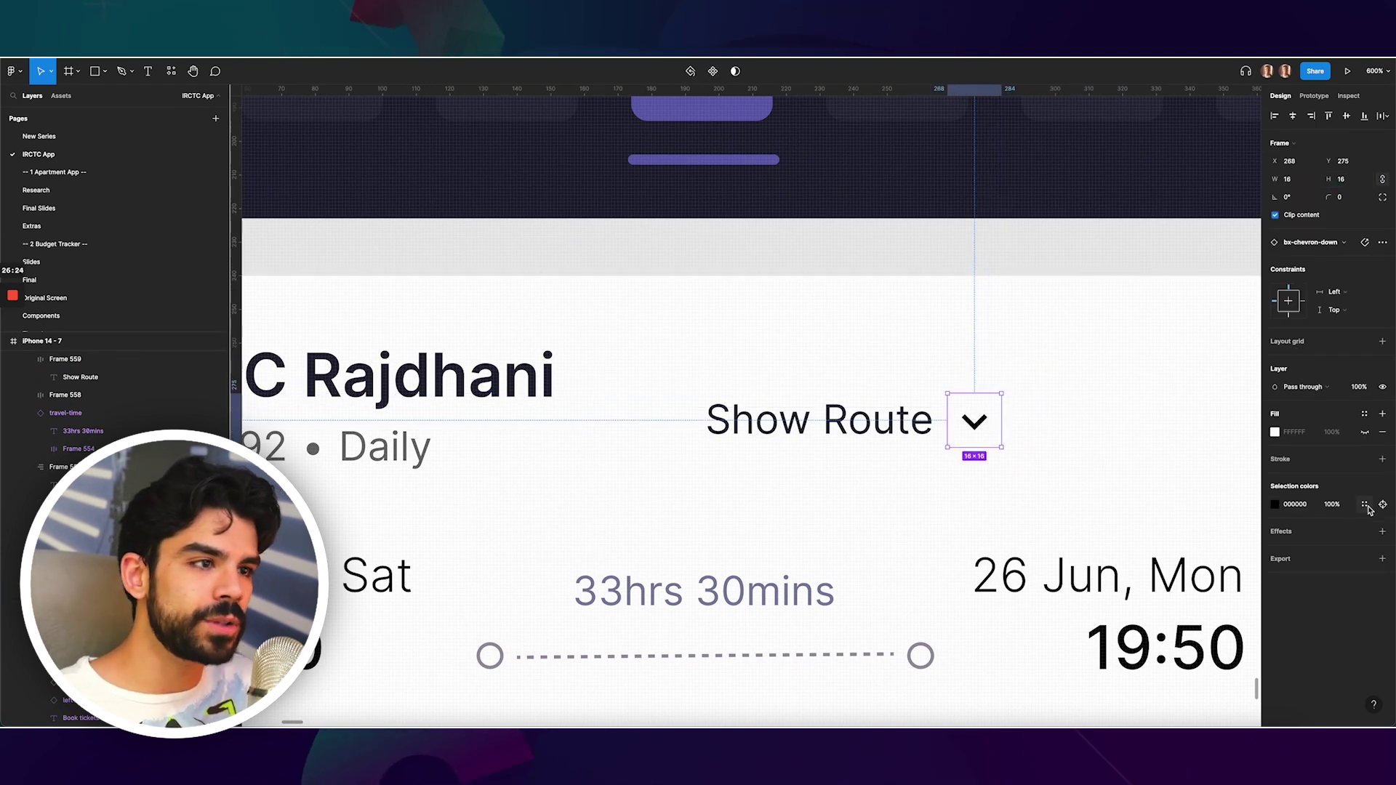
# - Give the chevron a 'mid' colour style and wrap it with Show Route in auto layout
pyautogui.click(1383, 503)
pyautogui.write('mid')
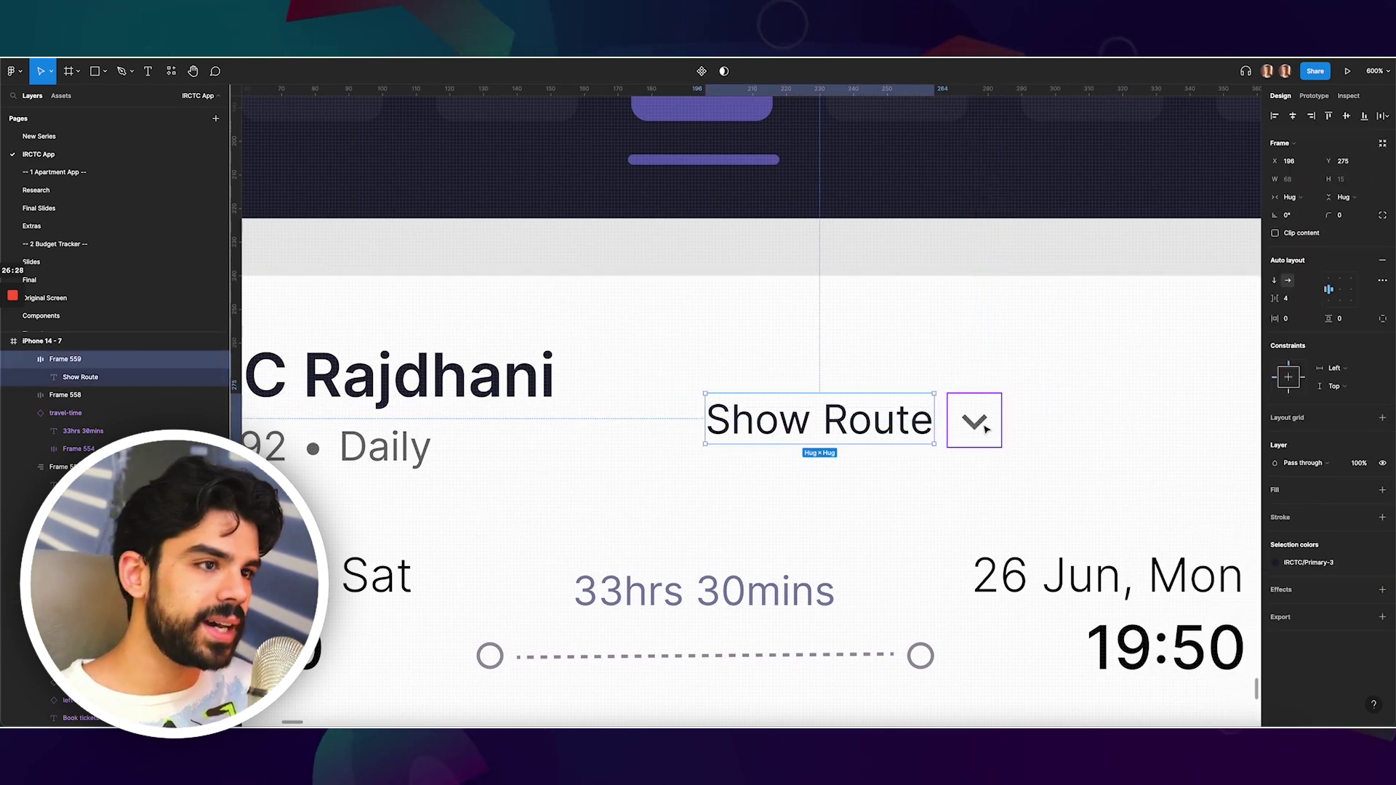
pyautogui.hotkey('shift', 'a')
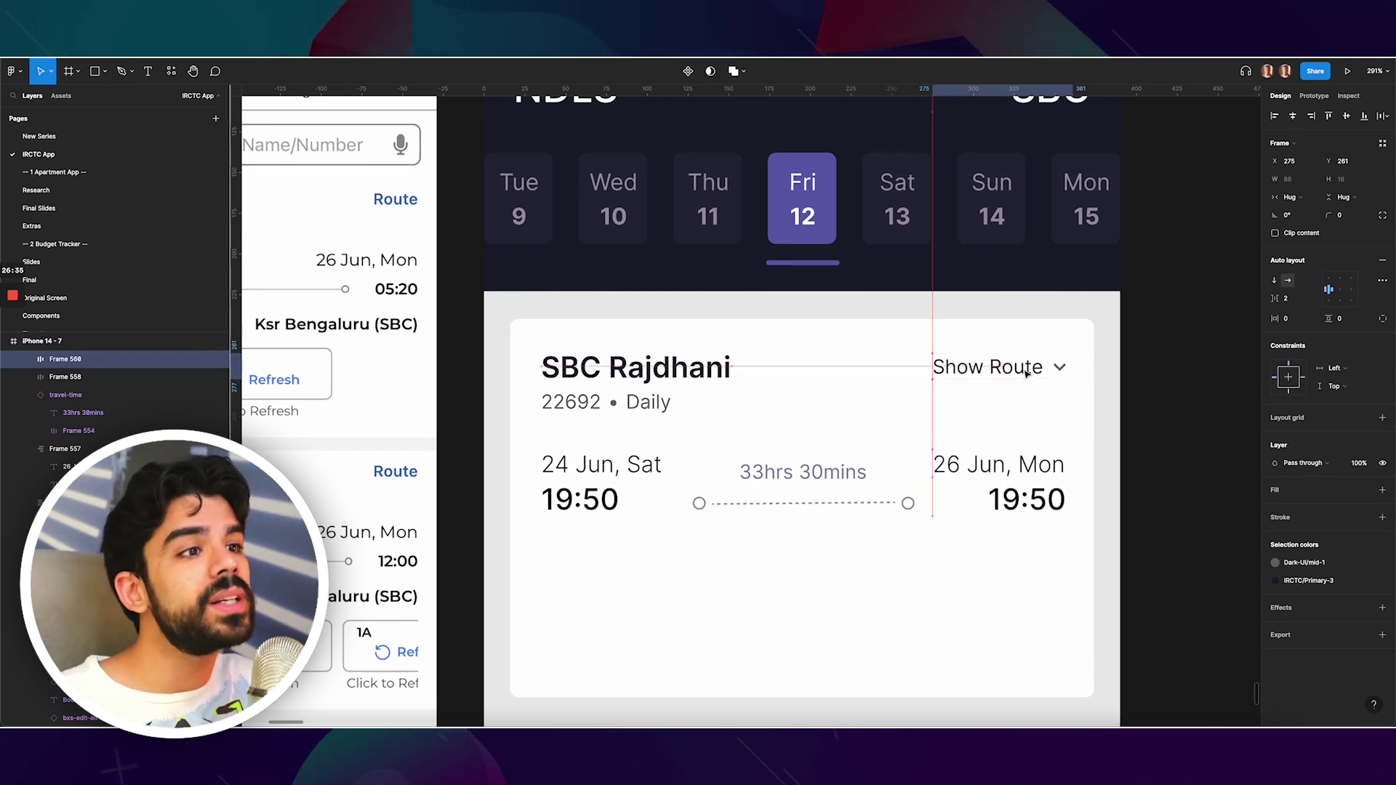
pyautogui.scroll(-5, 1026, 367)
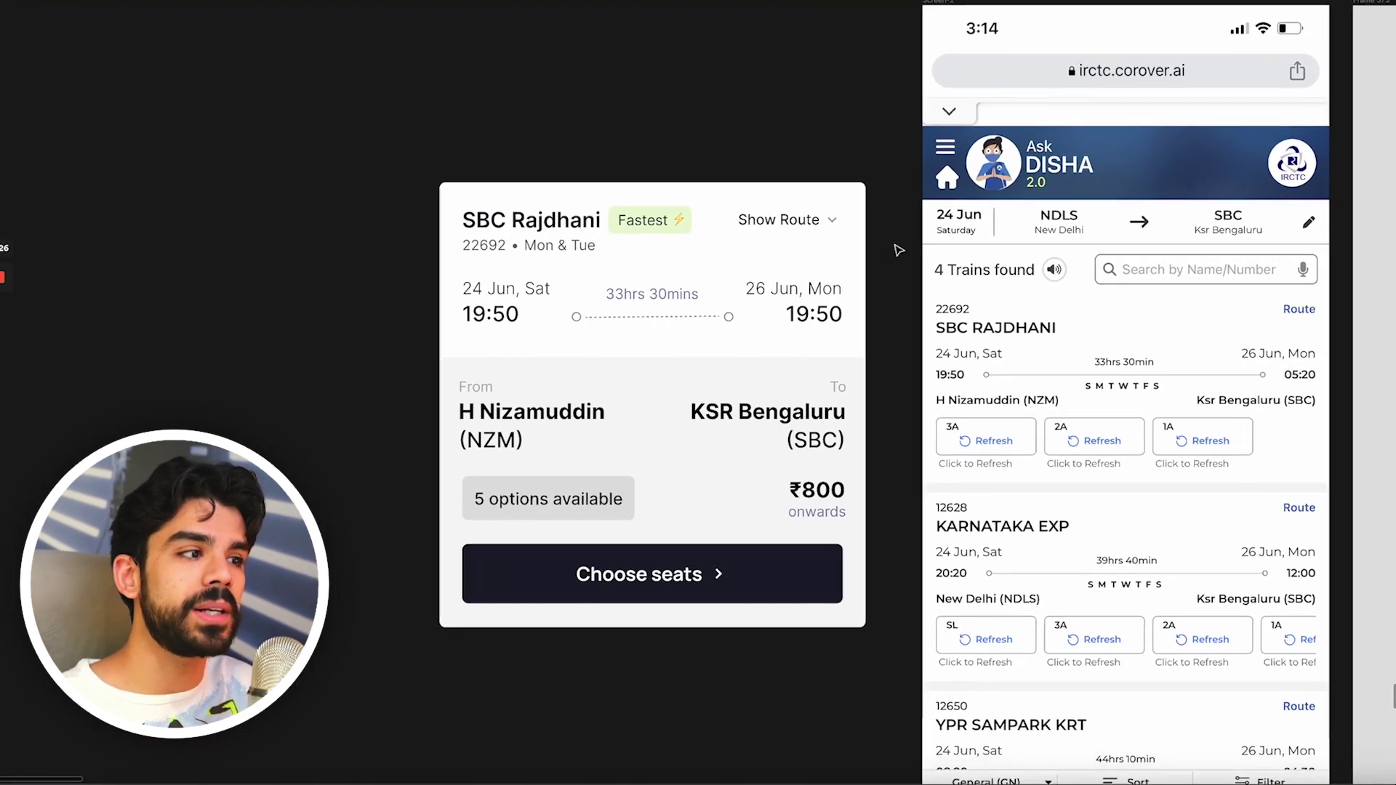
pyautogui.hscroll(1, 898, 250)
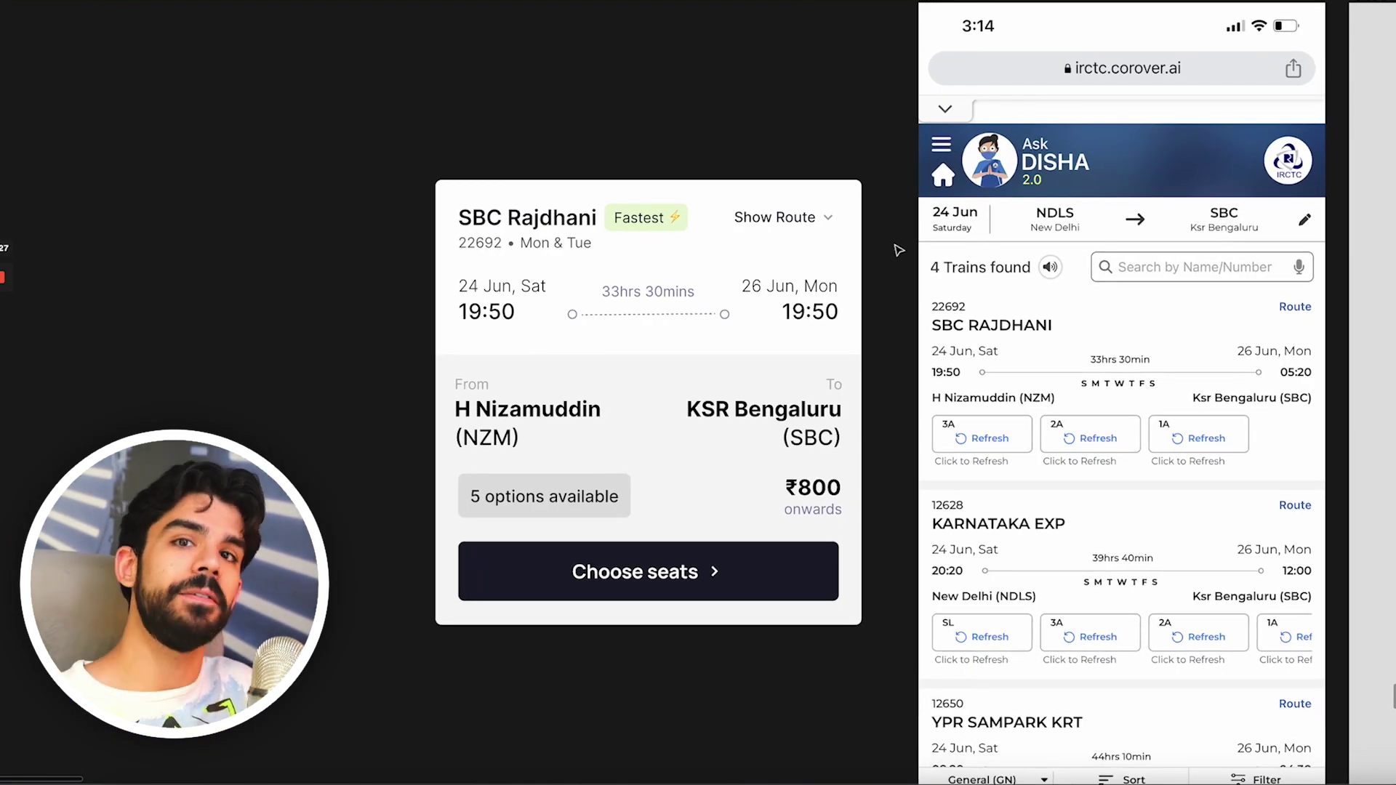
# - Zoom and pan to compare the new SBC Rajdhani card with the original IRCTC screenshot
pyautogui.scroll(5, 898, 250)
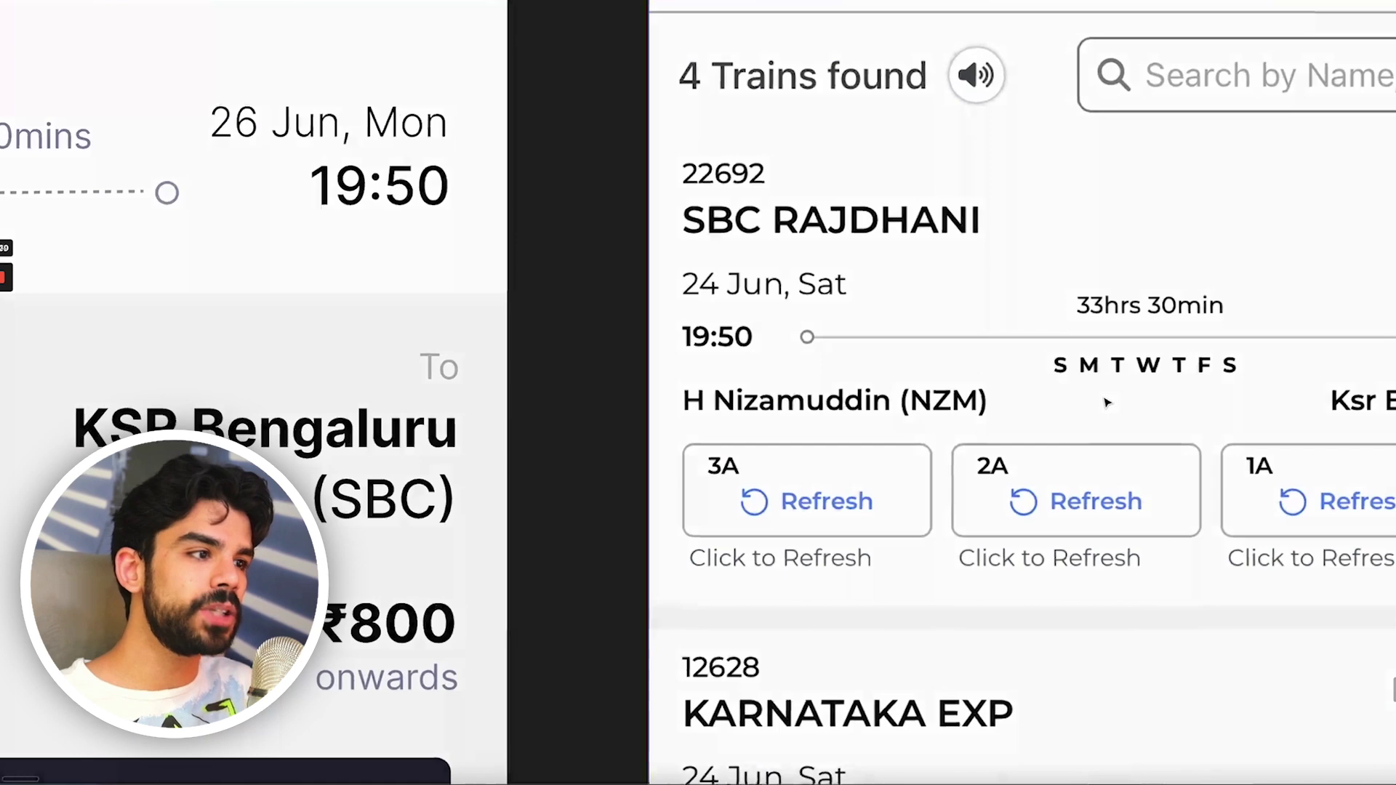
pyautogui.hscroll(3, 1107, 402)
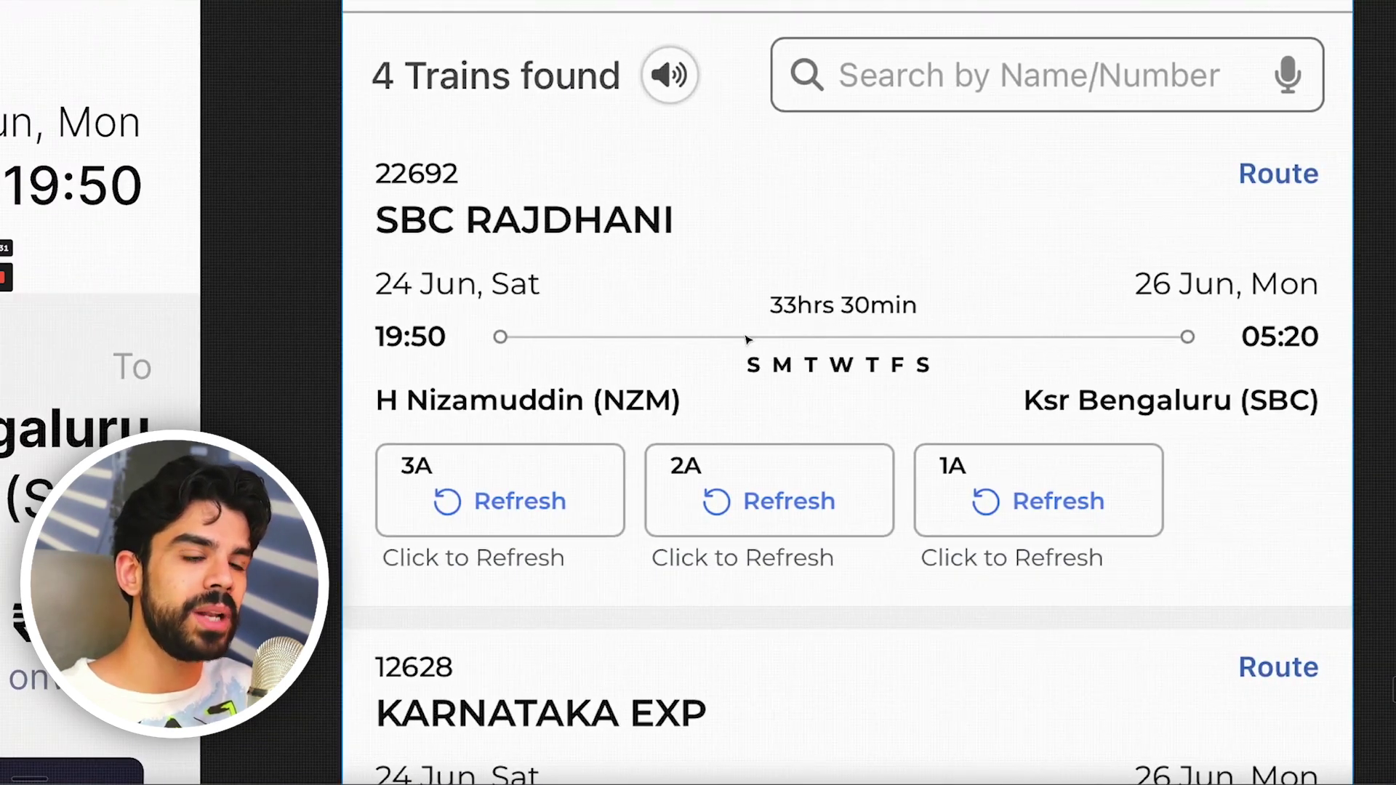
pyautogui.scroll(-3, 751, 320)
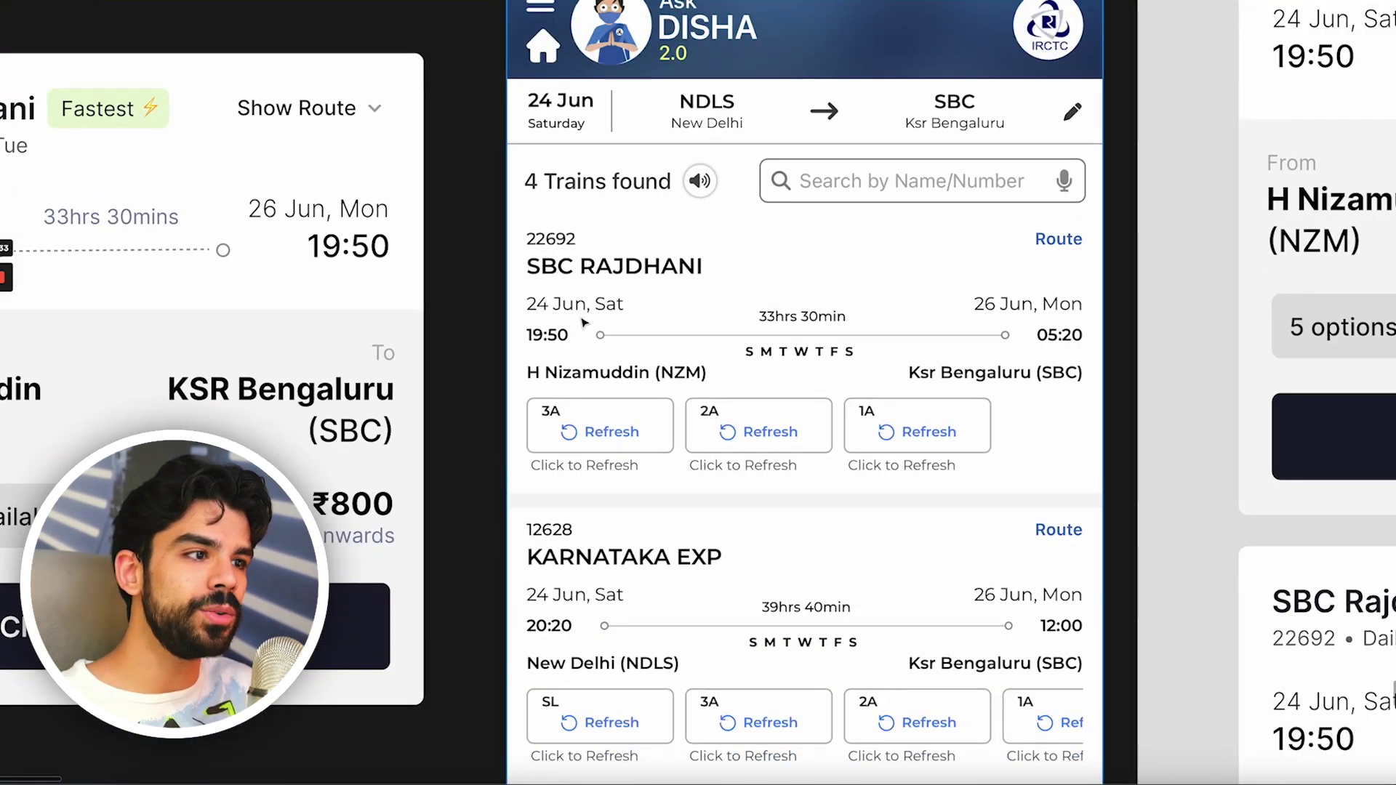
pyautogui.hscroll(-5, 584, 323)
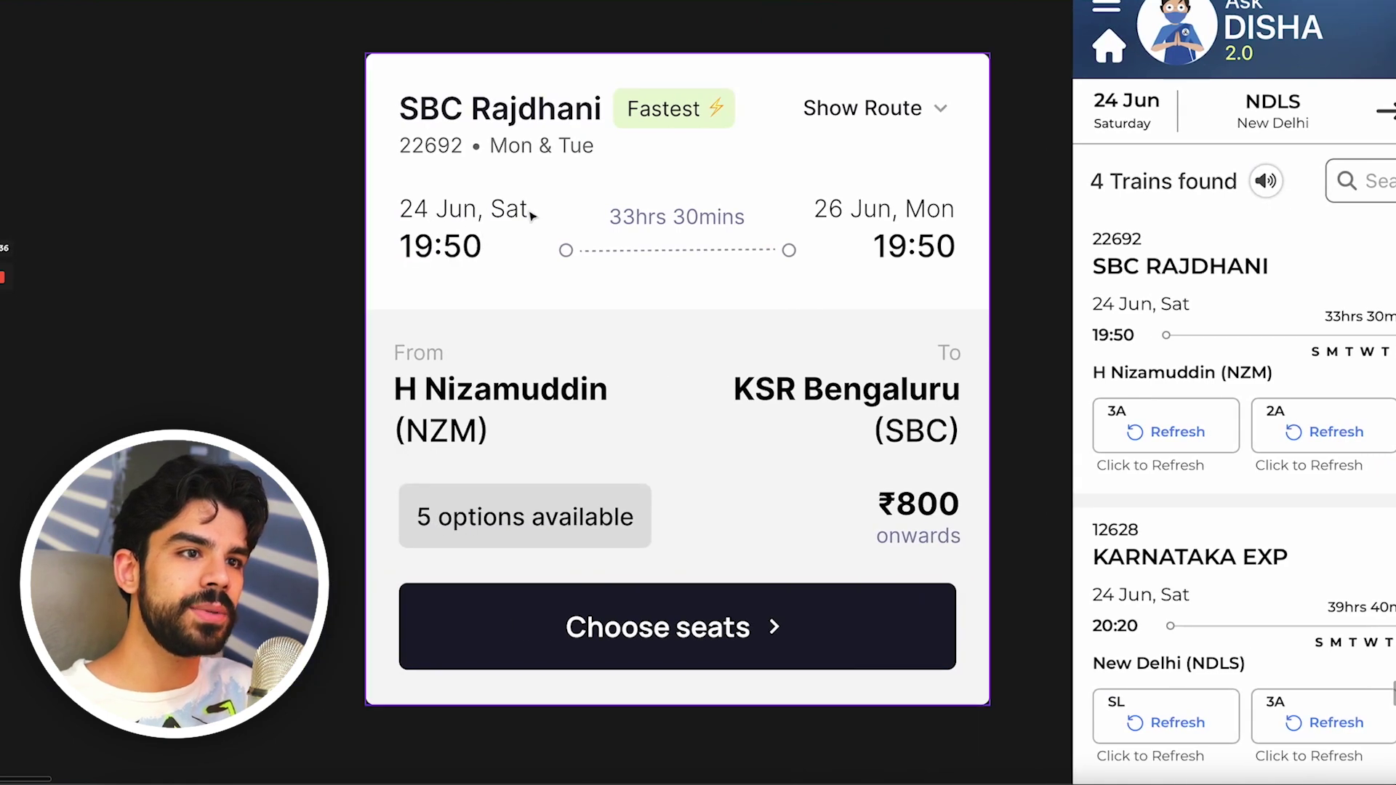
pyautogui.hscroll(2, 533, 219)
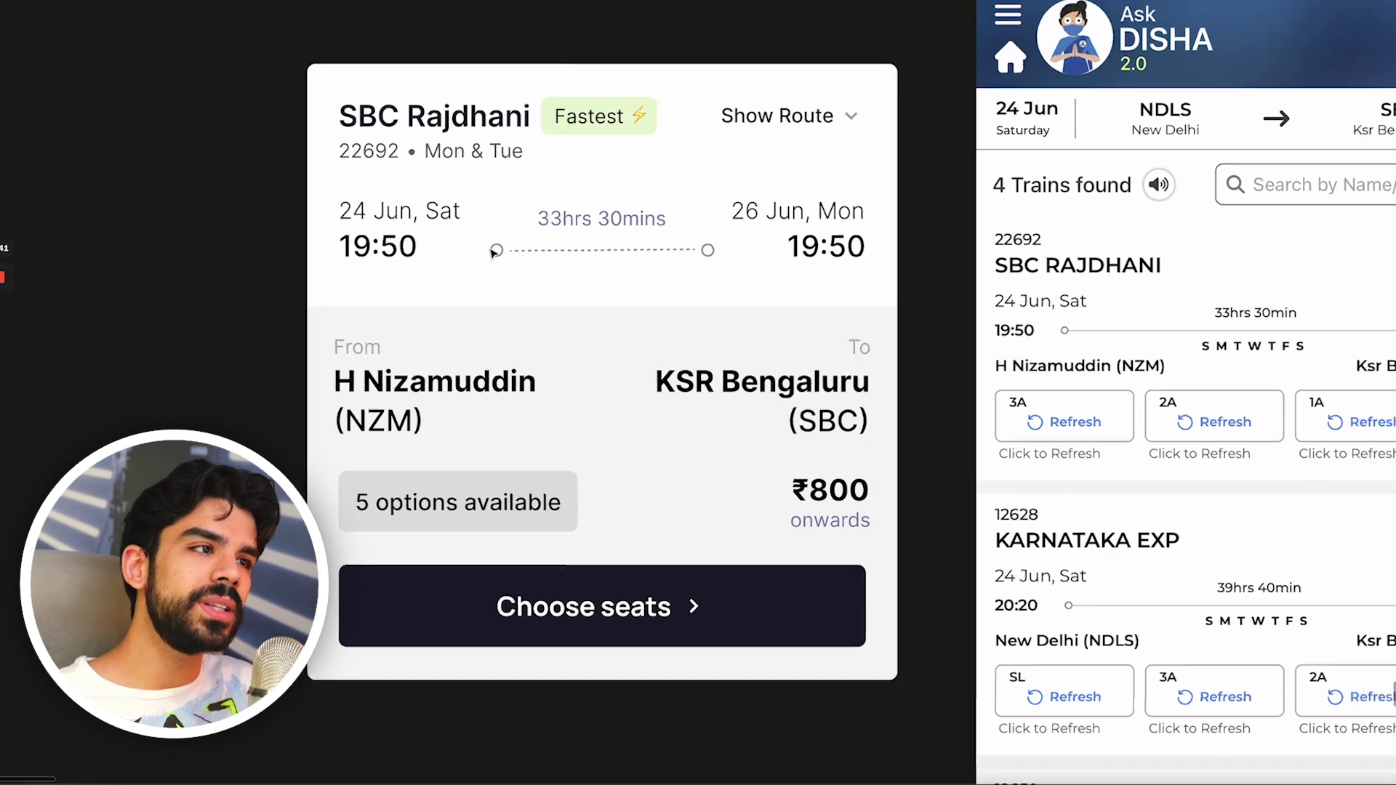
pyautogui.scroll(-5, 392, 246)
pyautogui.scroll(5, 562, 273)
pyautogui.scroll(5, 561, 272)
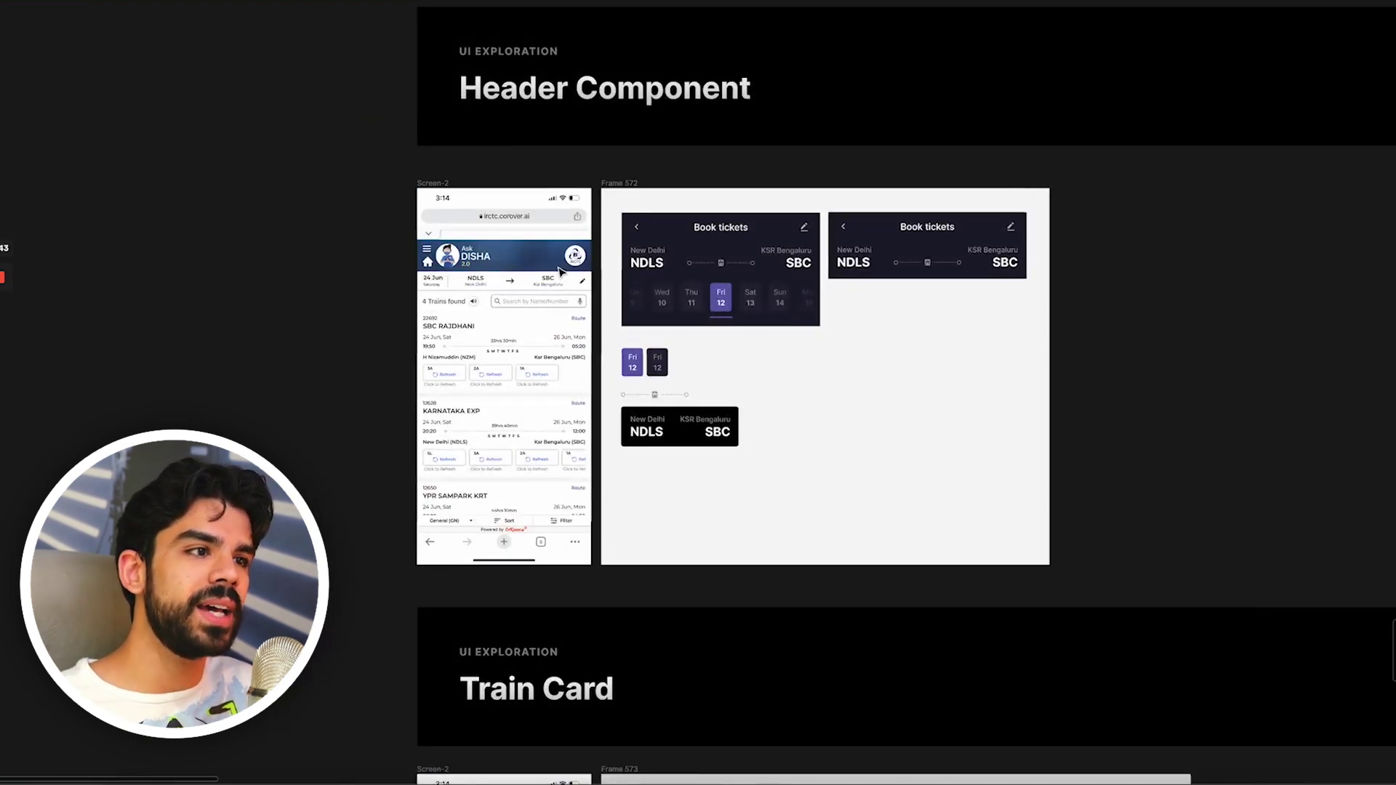
pyautogui.scroll(10, 852, 360)
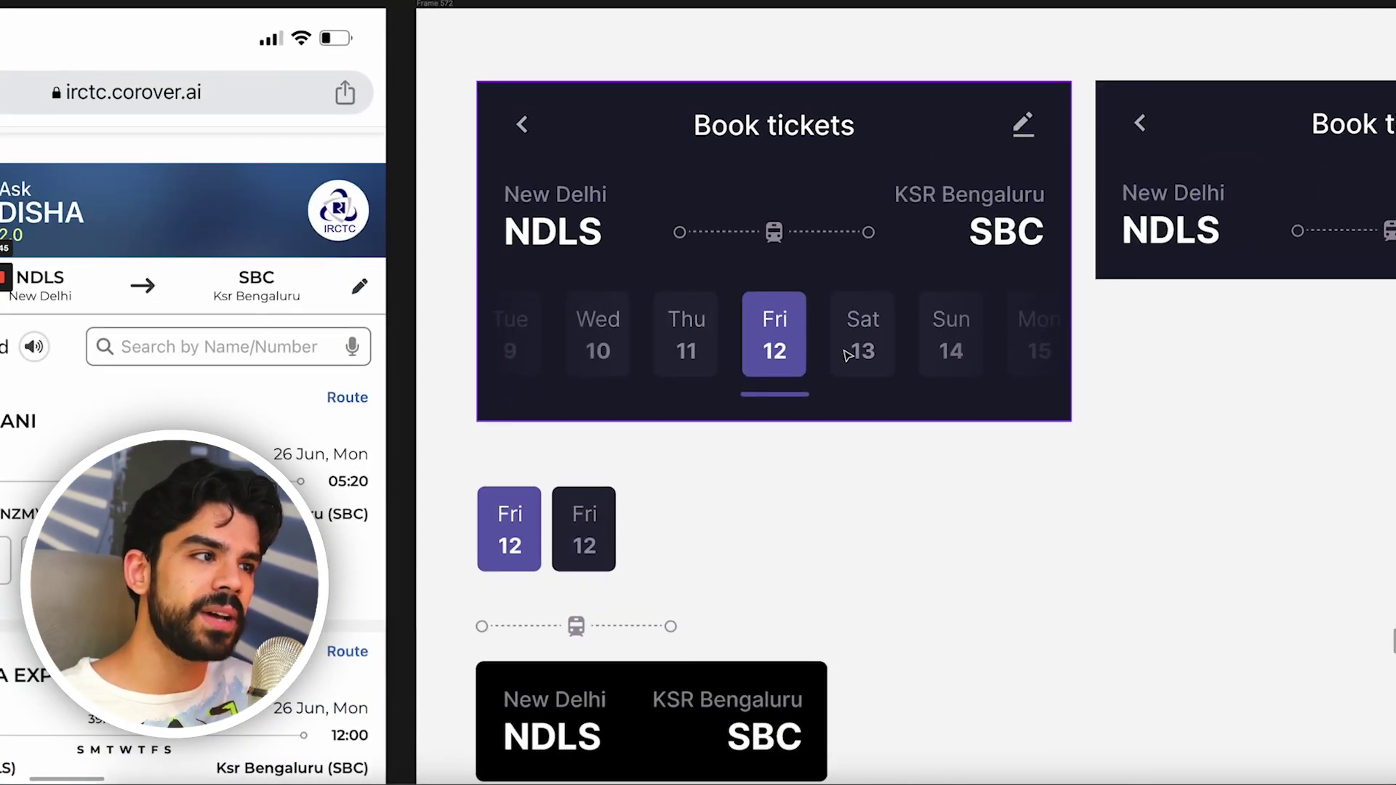
pyautogui.scroll(-5, 816, 352)
pyautogui.scroll(-5, 813, 352)
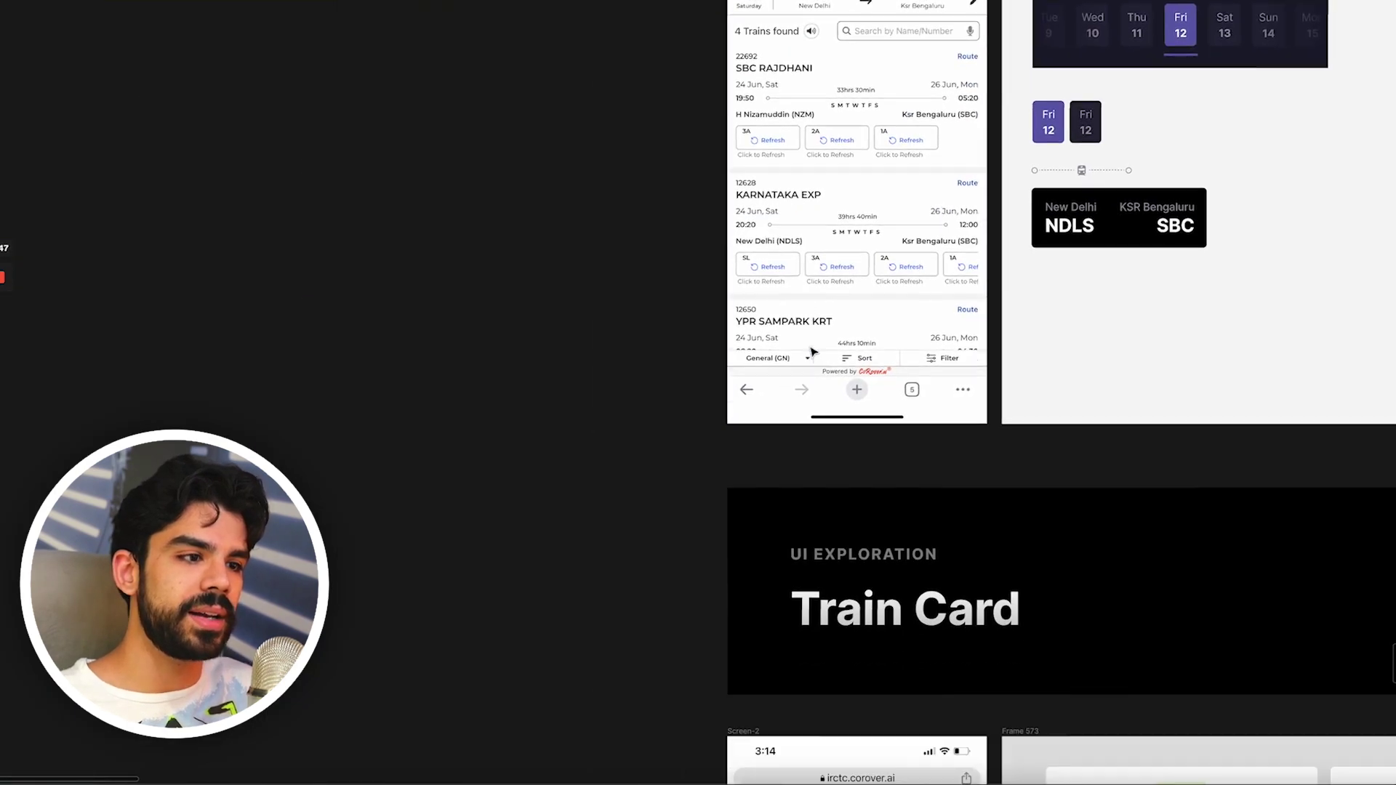
pyautogui.scroll(5, 813, 353)
pyautogui.scroll(-1, 813, 353)
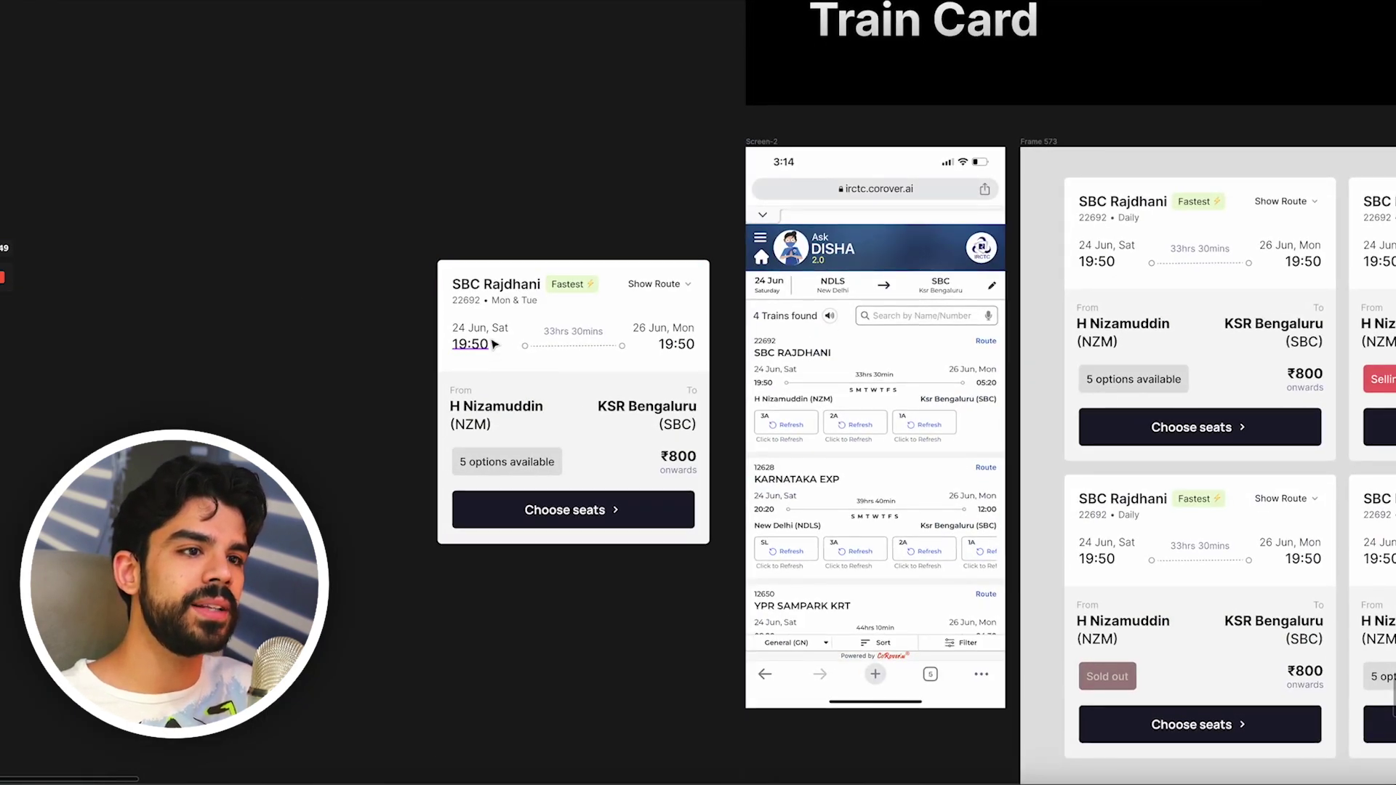
pyautogui.scroll(10, 494, 344)
pyautogui.scroll(-5, 480, 364)
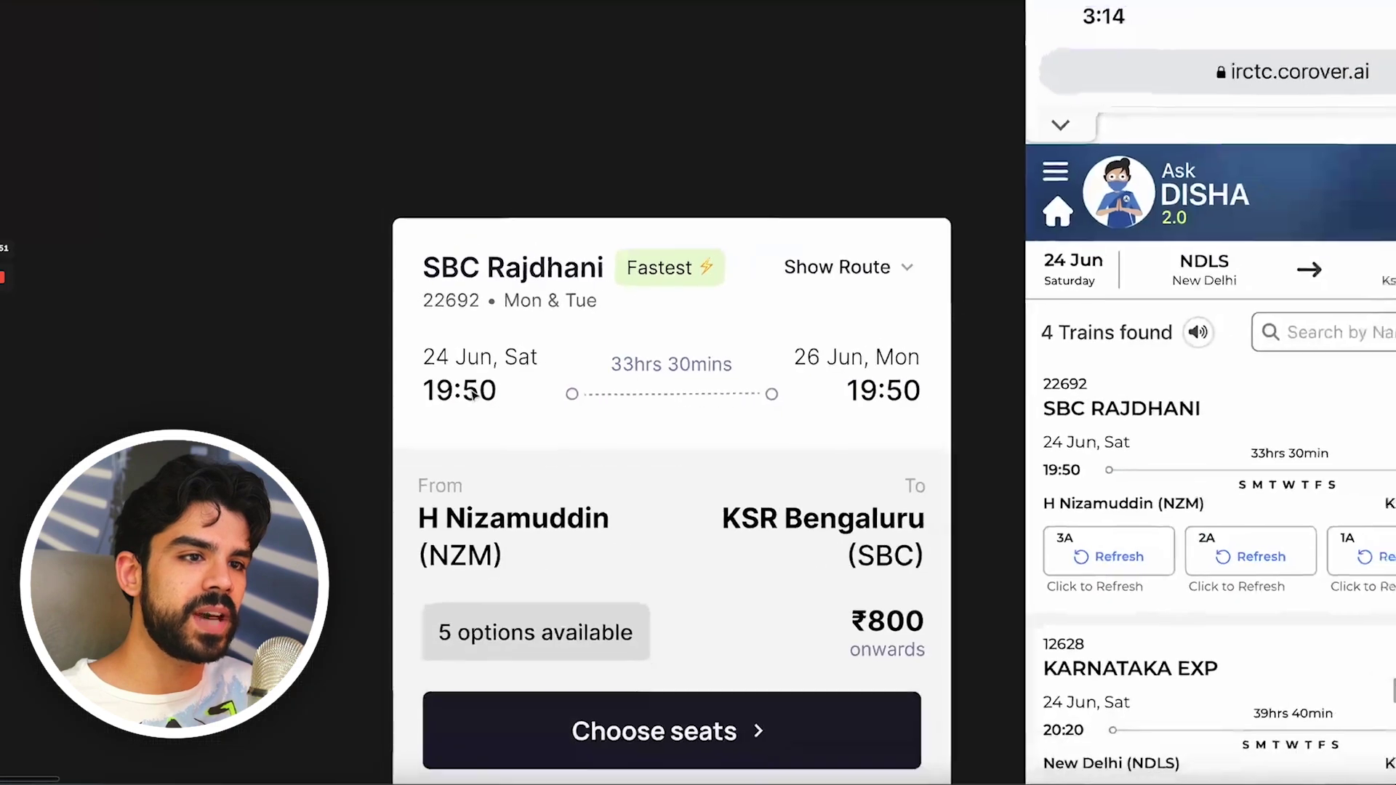
pyautogui.scroll(-3, 473, 393)
pyautogui.scroll(1, 871, 480)
pyautogui.scroll(-1, 877, 481)
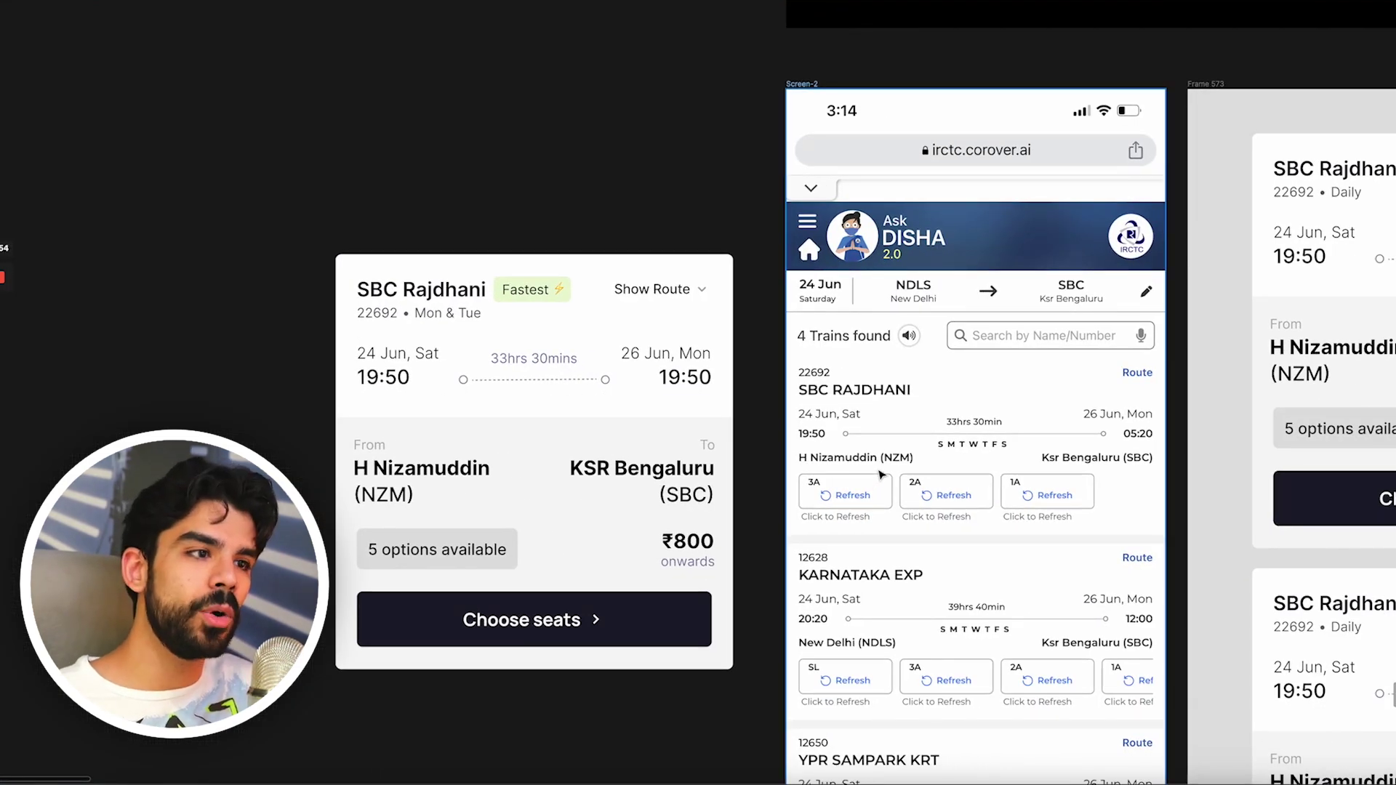
pyautogui.scroll(-3, 842, 461)
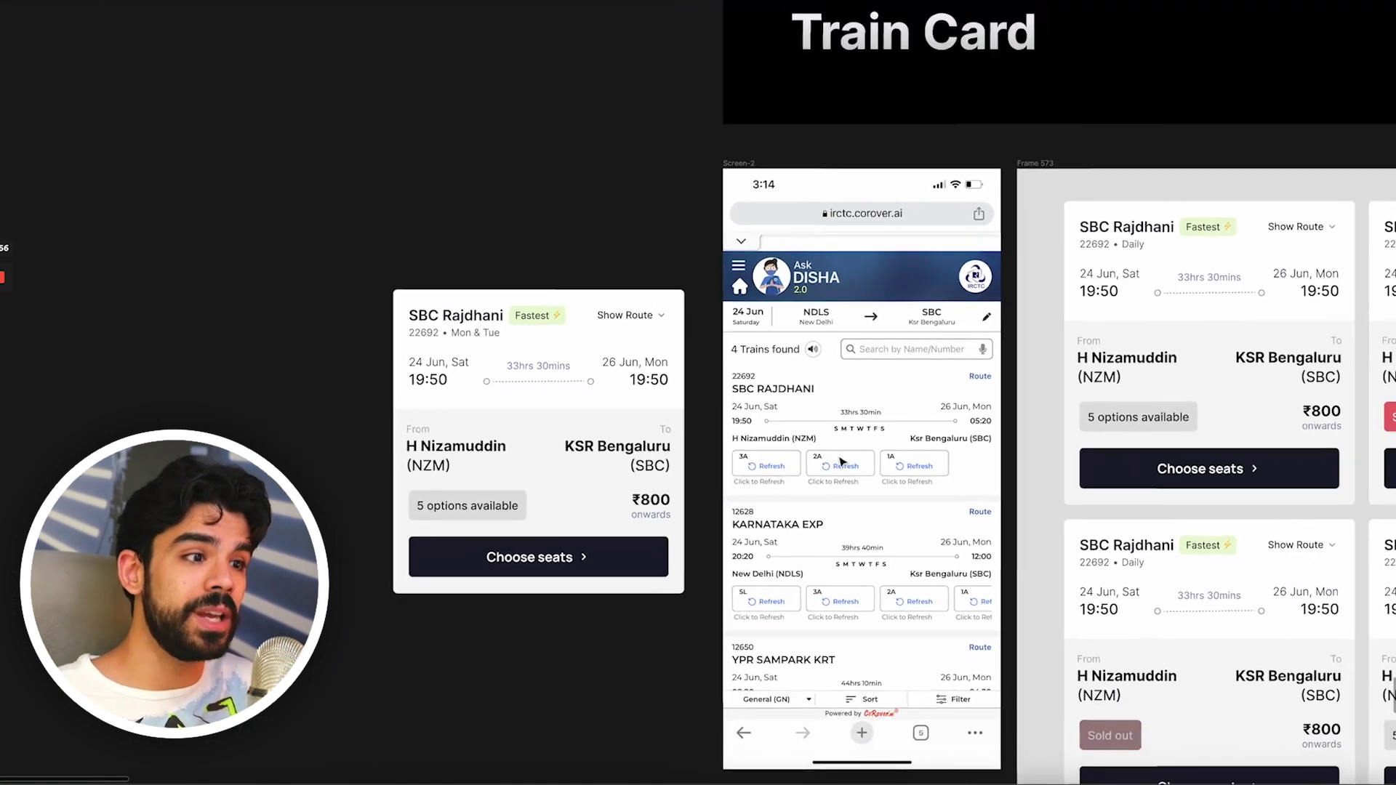
pyautogui.hscroll(-2, 793, 463)
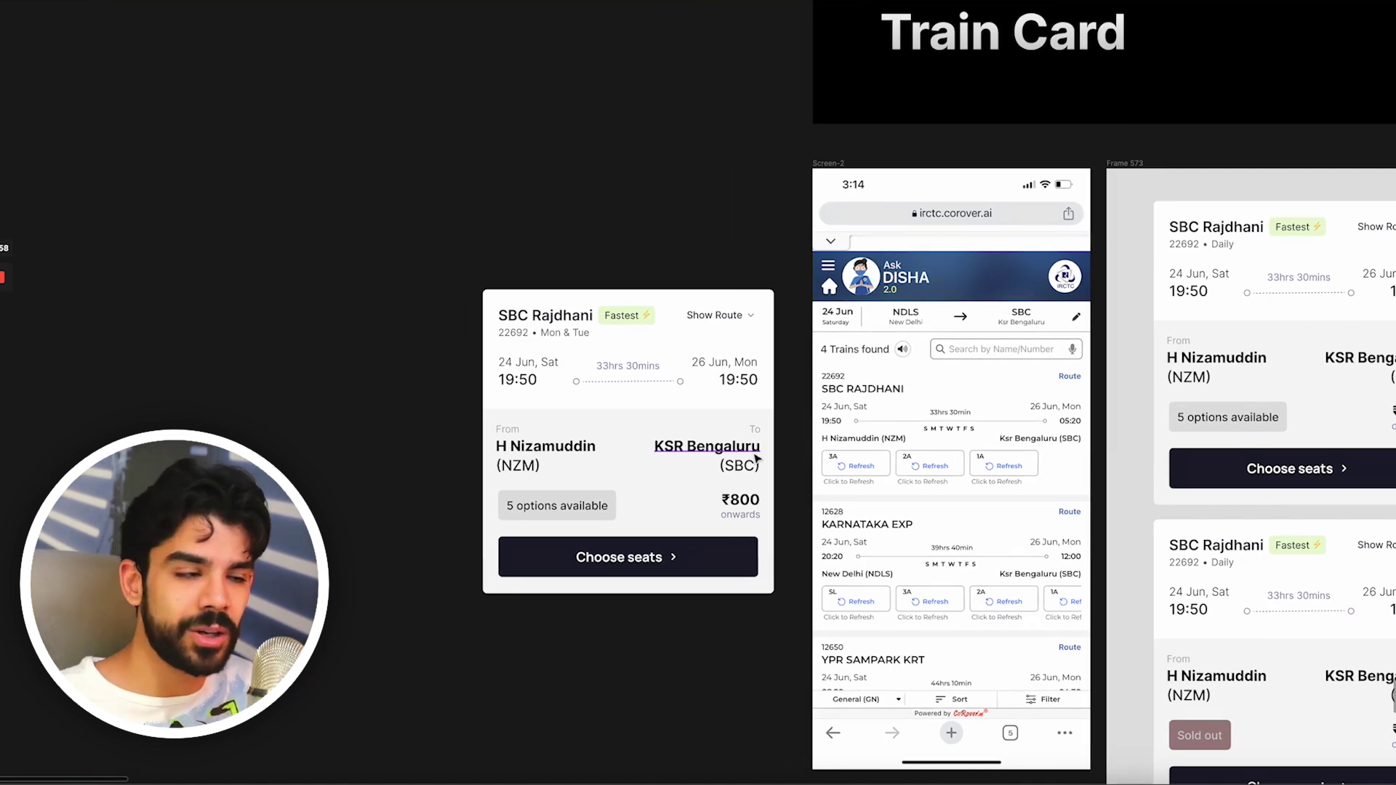
pyautogui.scroll(3, 756, 458)
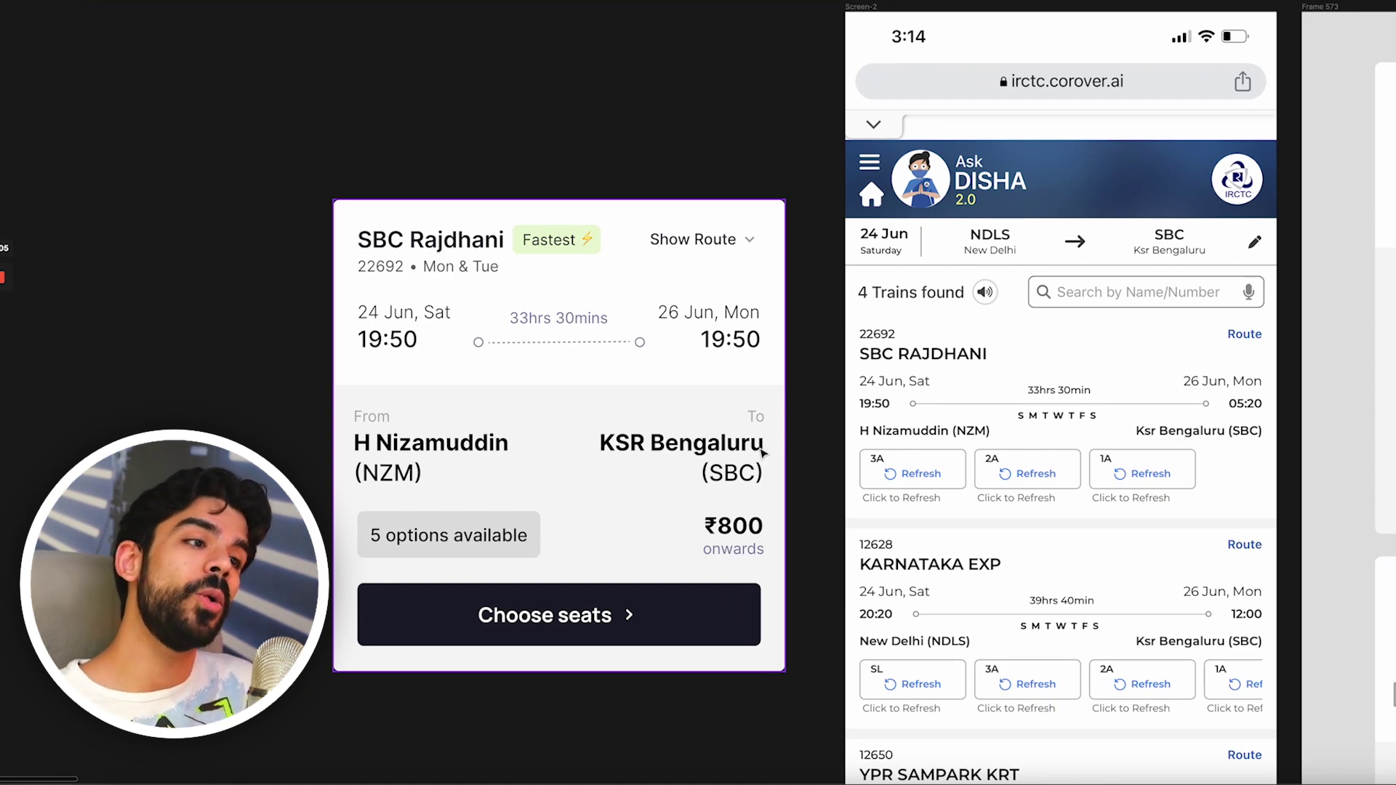
pyautogui.scroll(5, 1073, 444)
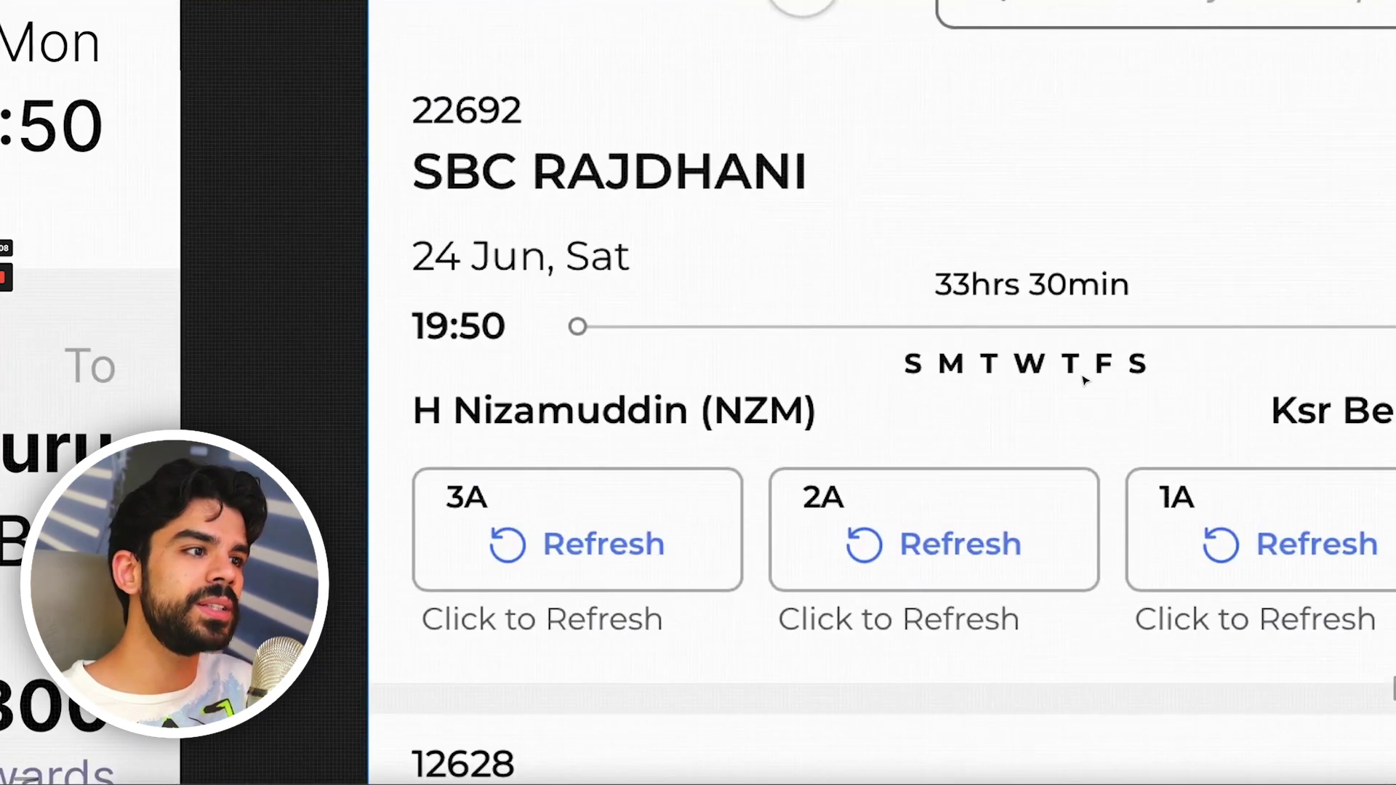
pyautogui.scroll(-6, 1076, 407)
pyautogui.scroll(2, 1084, 379)
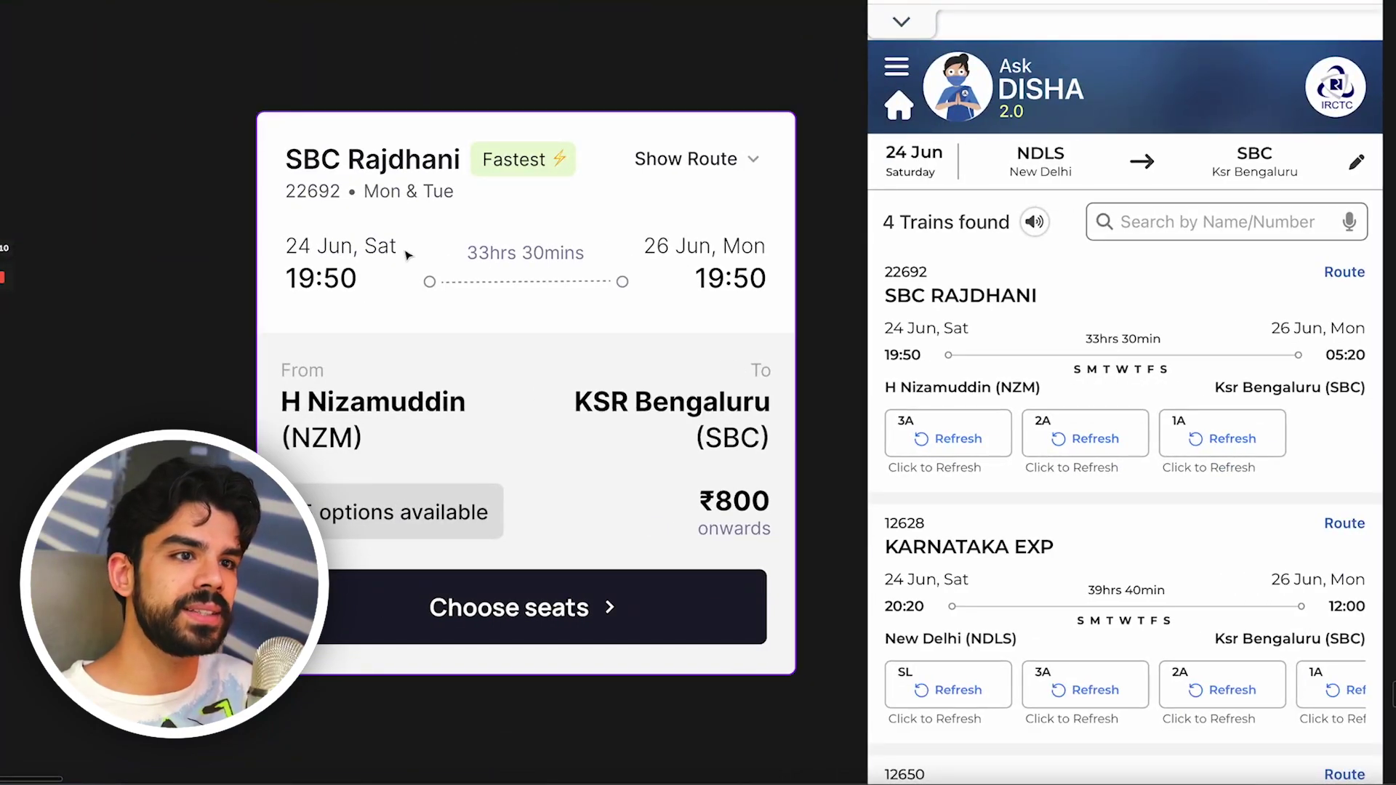
pyautogui.scroll(4, 655, 271)
pyautogui.scroll(-3, 656, 276)
pyautogui.scroll(-2, 676, 280)
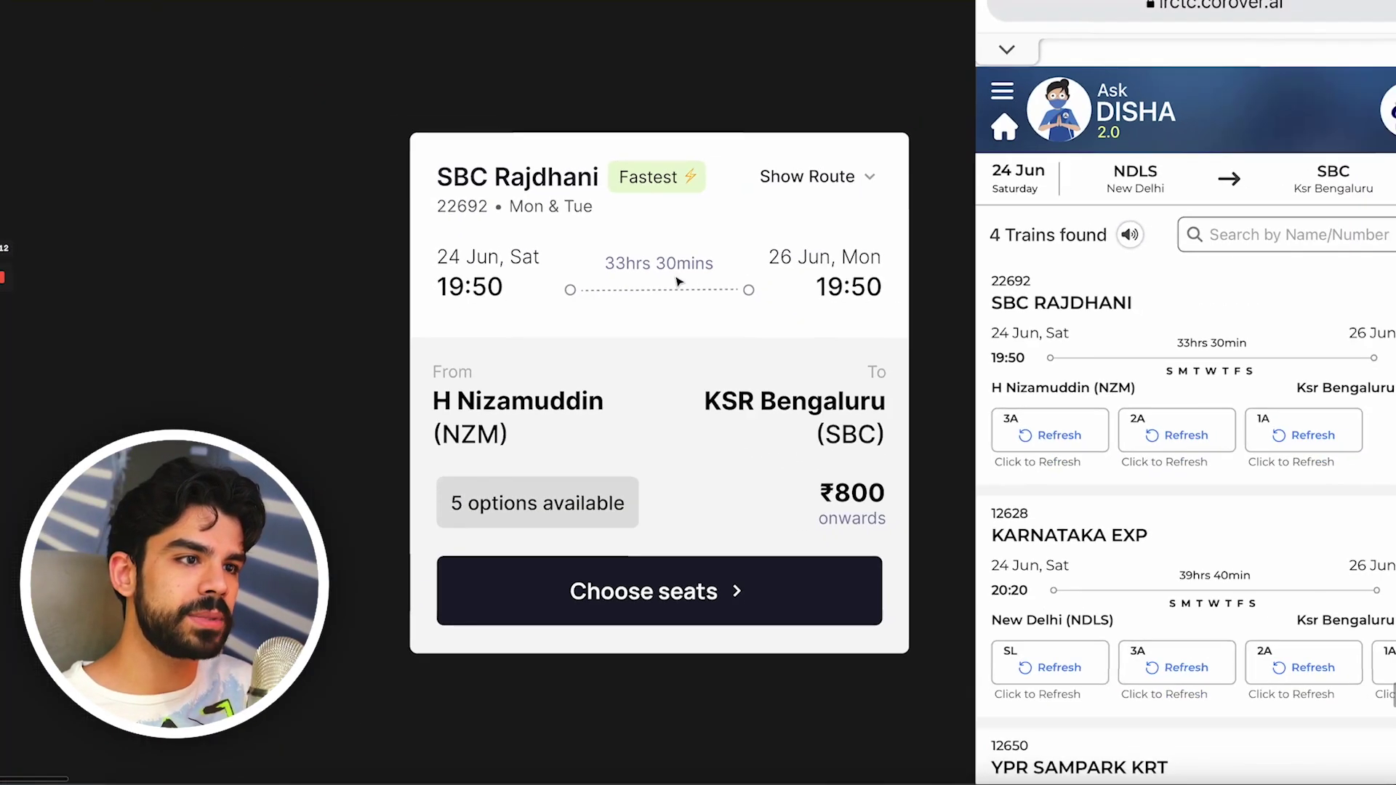
pyautogui.scroll(6, 720, 289)
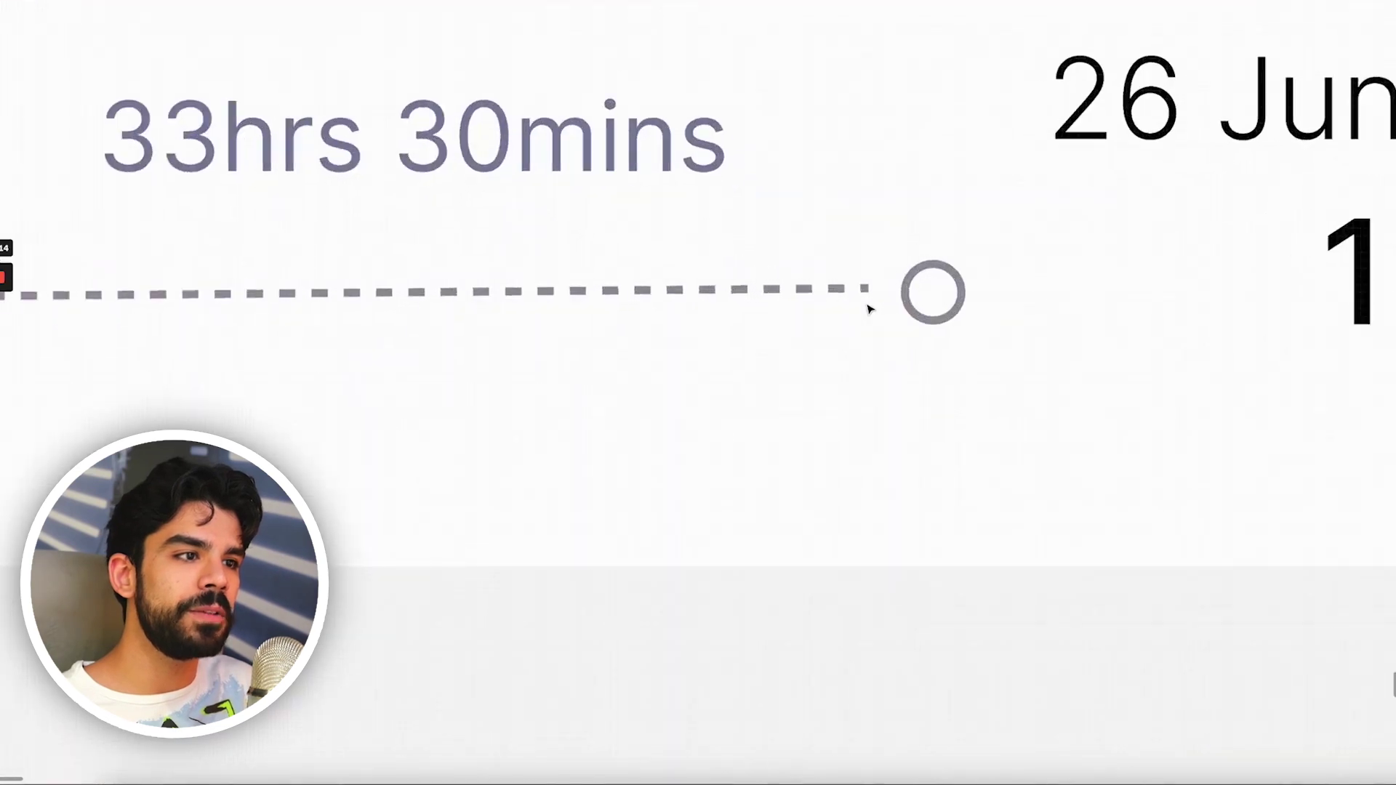
pyautogui.scroll(1, 869, 309)
pyautogui.scroll(-6, 876, 292)
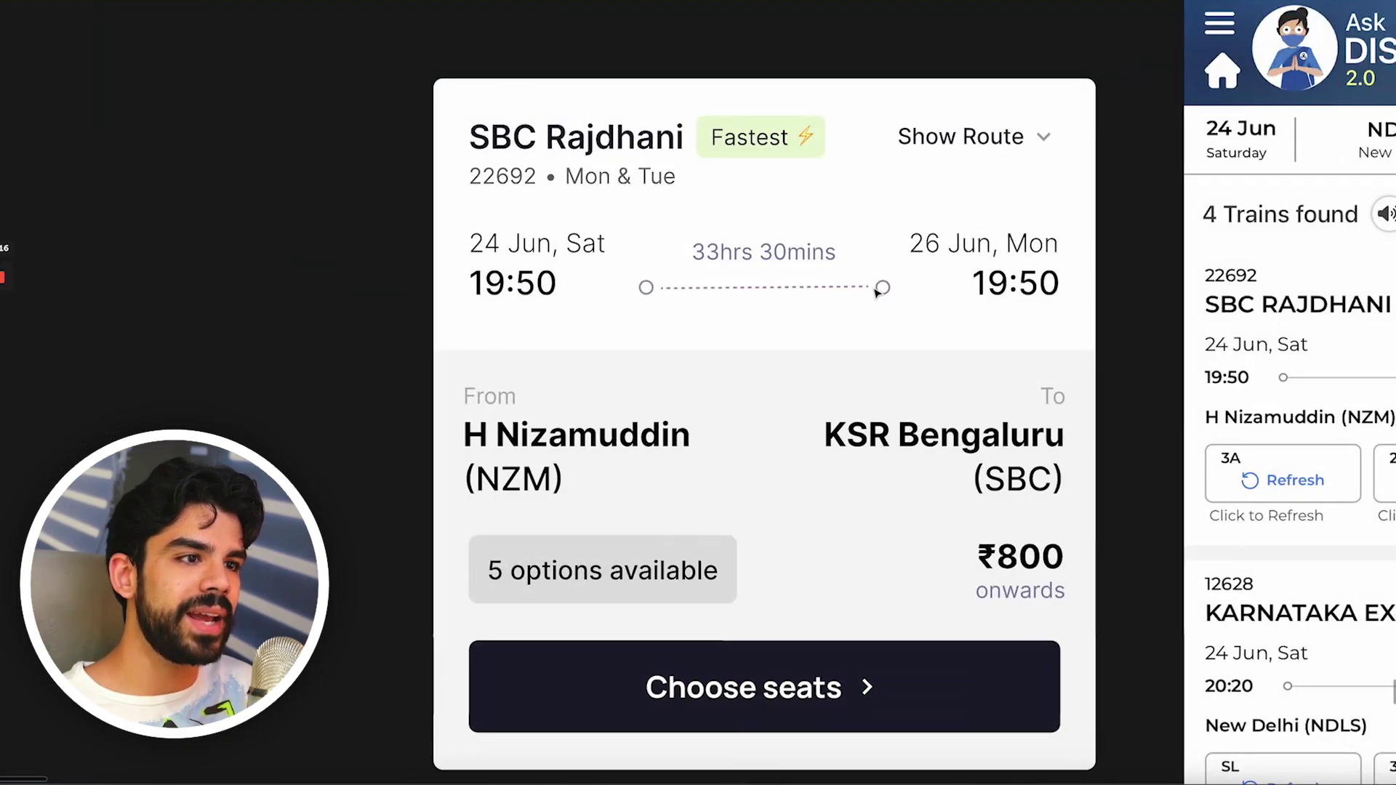
pyautogui.scroll(-4, 798, 287)
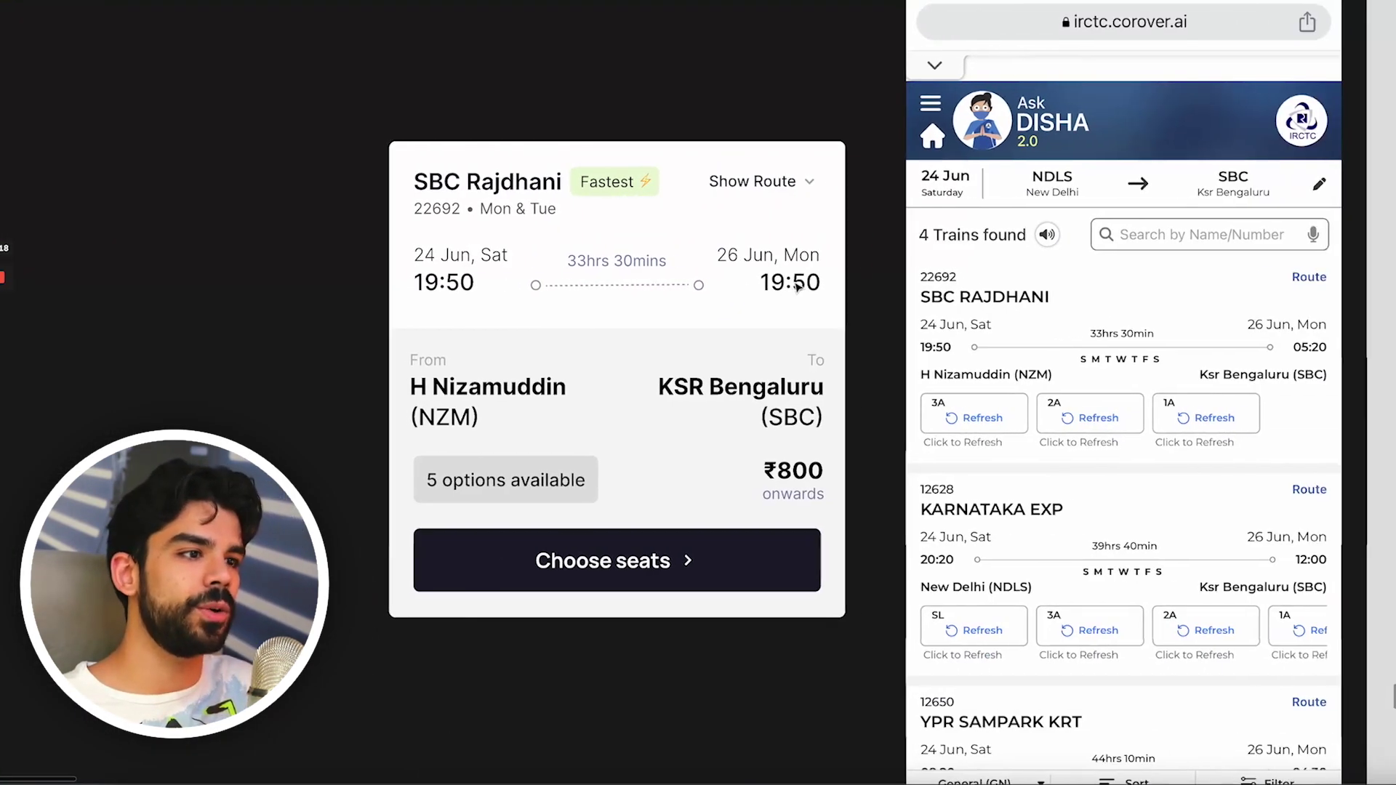
pyautogui.scroll(1, 1115, 372)
pyautogui.scroll(2, 1115, 372)
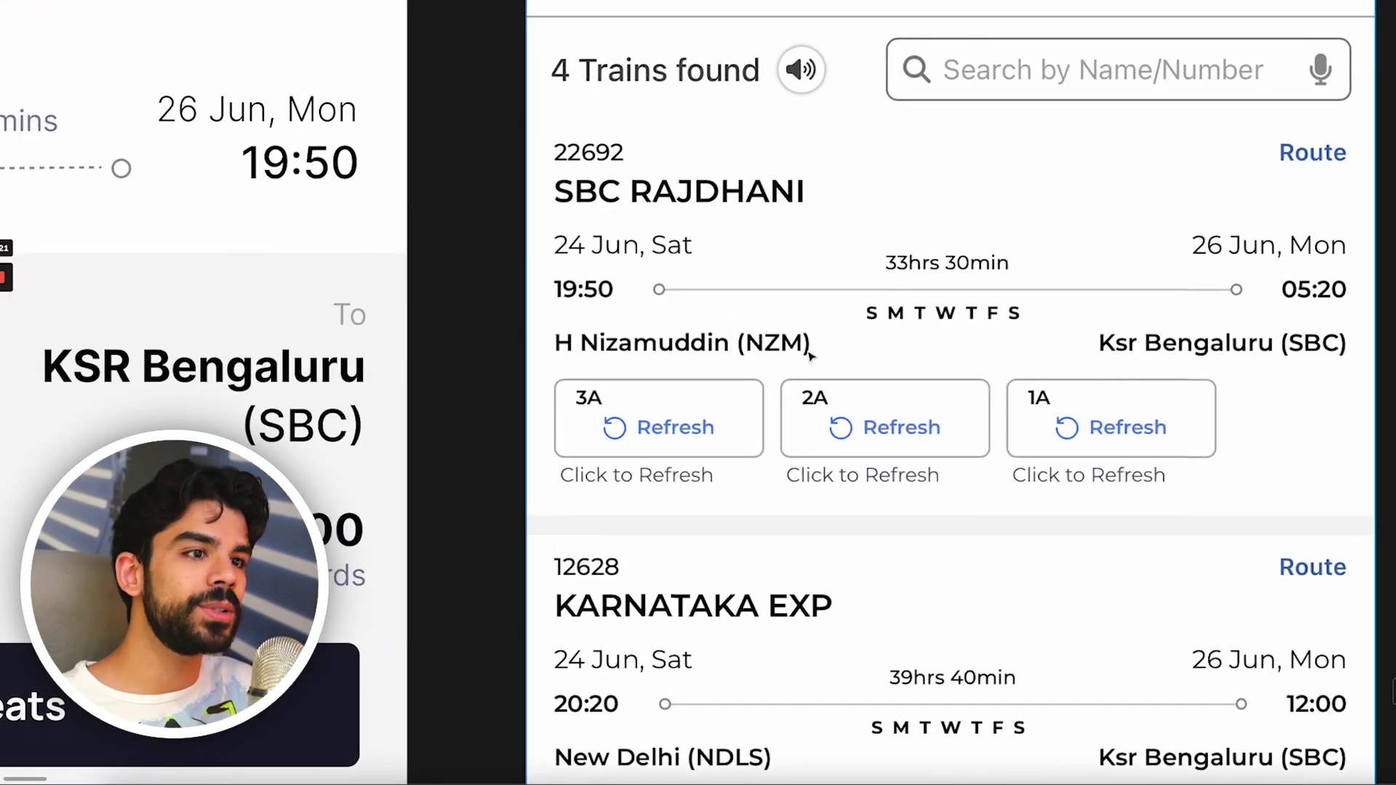
pyautogui.scroll(-5, 804, 349)
pyautogui.scroll(4, 571, 354)
pyautogui.scroll(2, 571, 354)
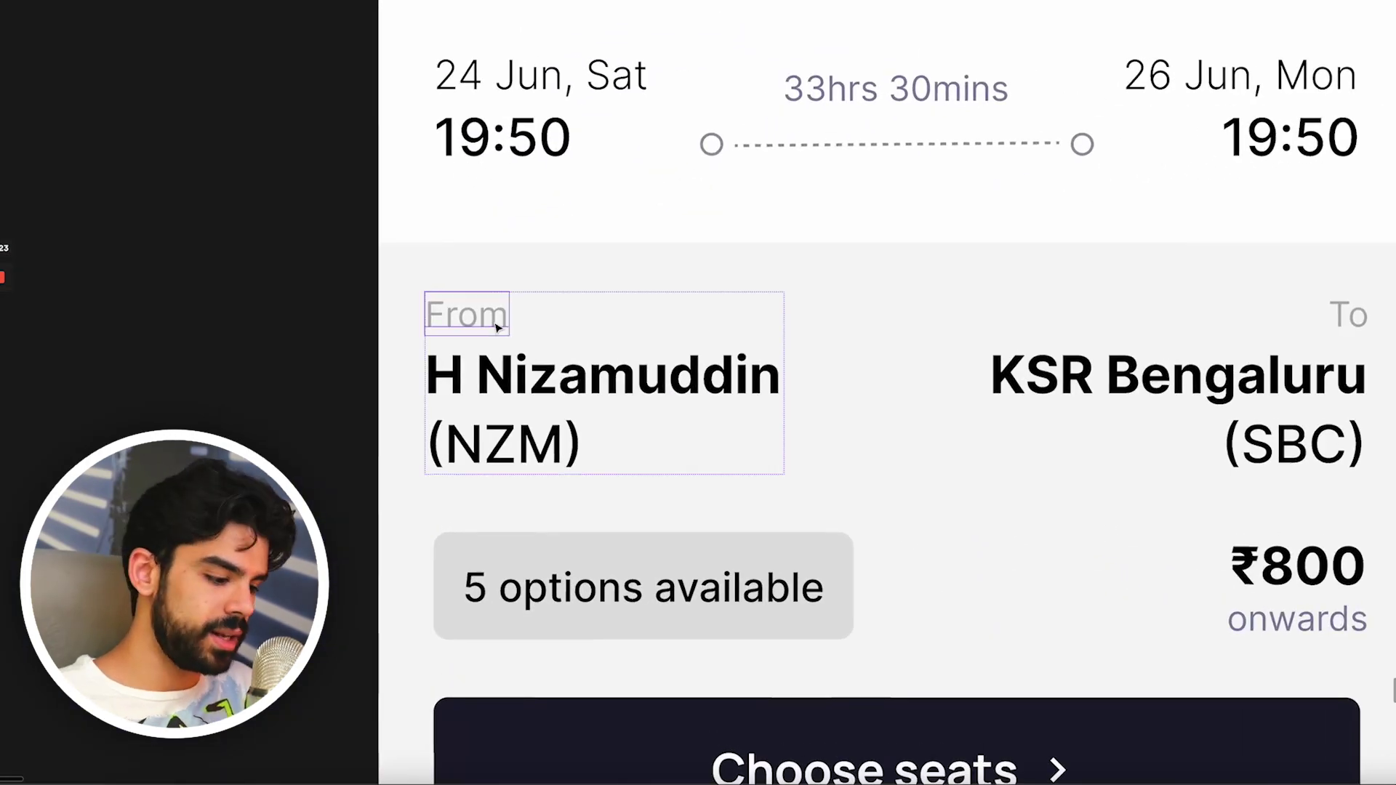
# - Bring back Figma's editing panels with Ctrl+\ around the finished card
pyautogui.hotkey('ctrl', '\\')
pyautogui.scroll(-2, 582, 335)
pyautogui.hscroll(3, 1035, 330)
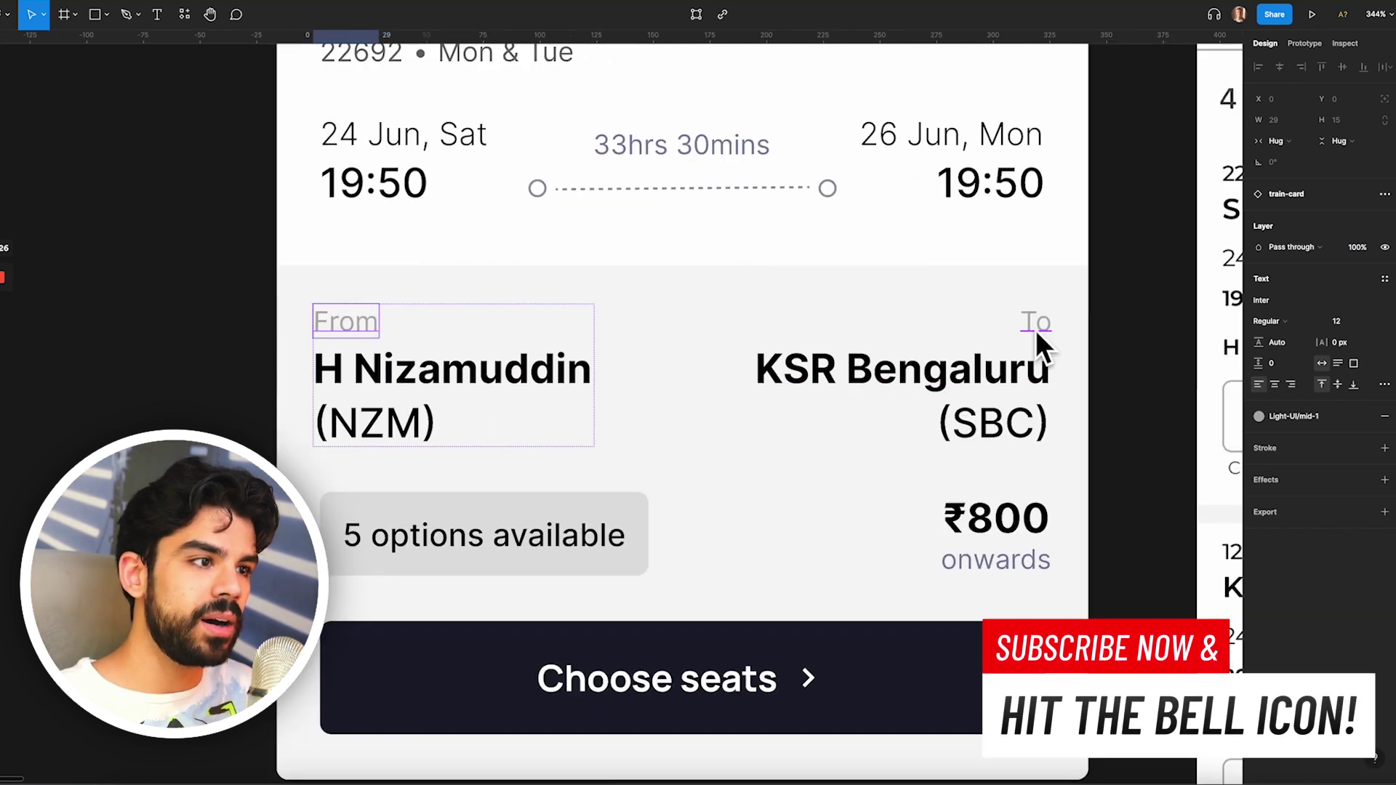
# - Detach the From/To labels' fill from Light-UI/contrast-1 and lighten it to grey 787878
pyautogui.keyDown('shift'); pyautogui.click(1036, 330); pyautogui.keyUp('shift')
pyautogui.click(1260, 419)
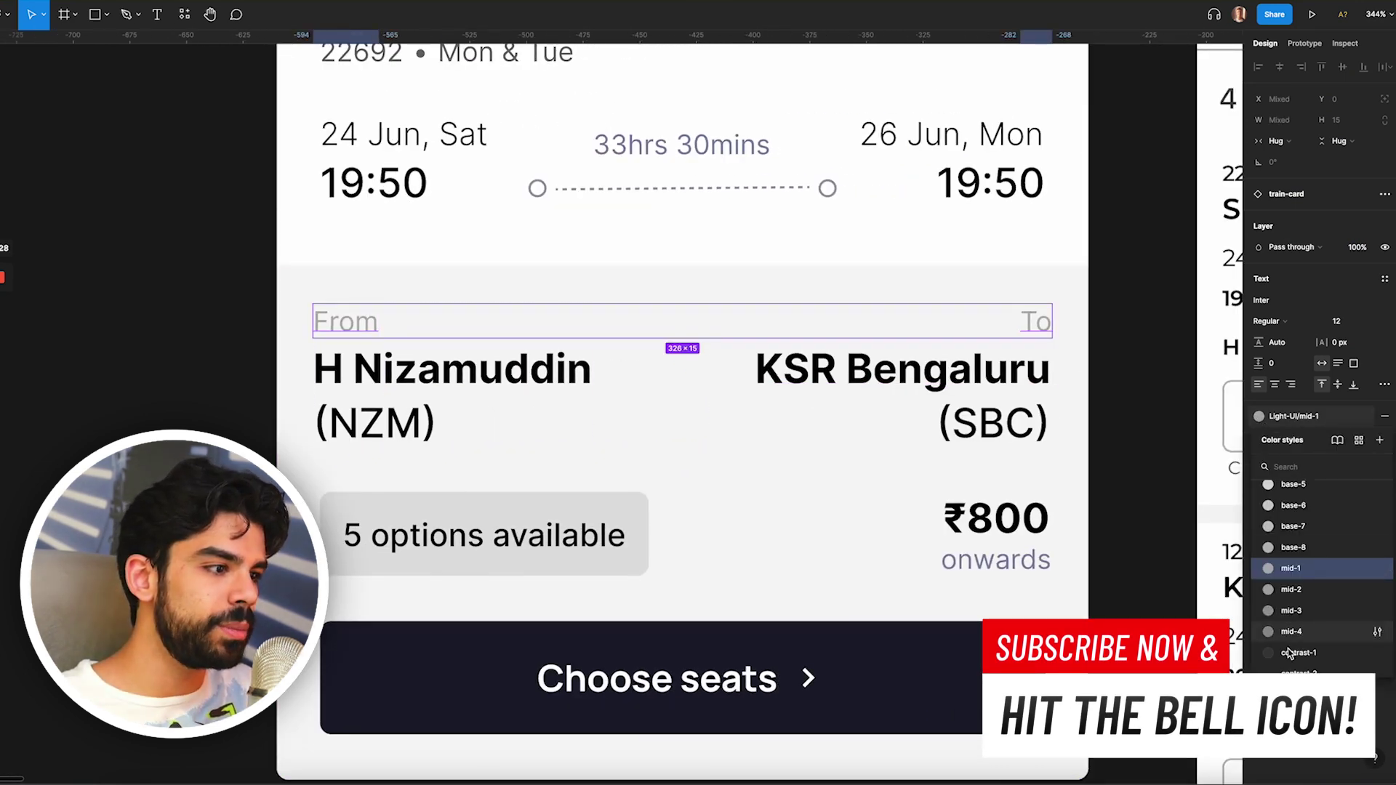
pyautogui.press('Escape')
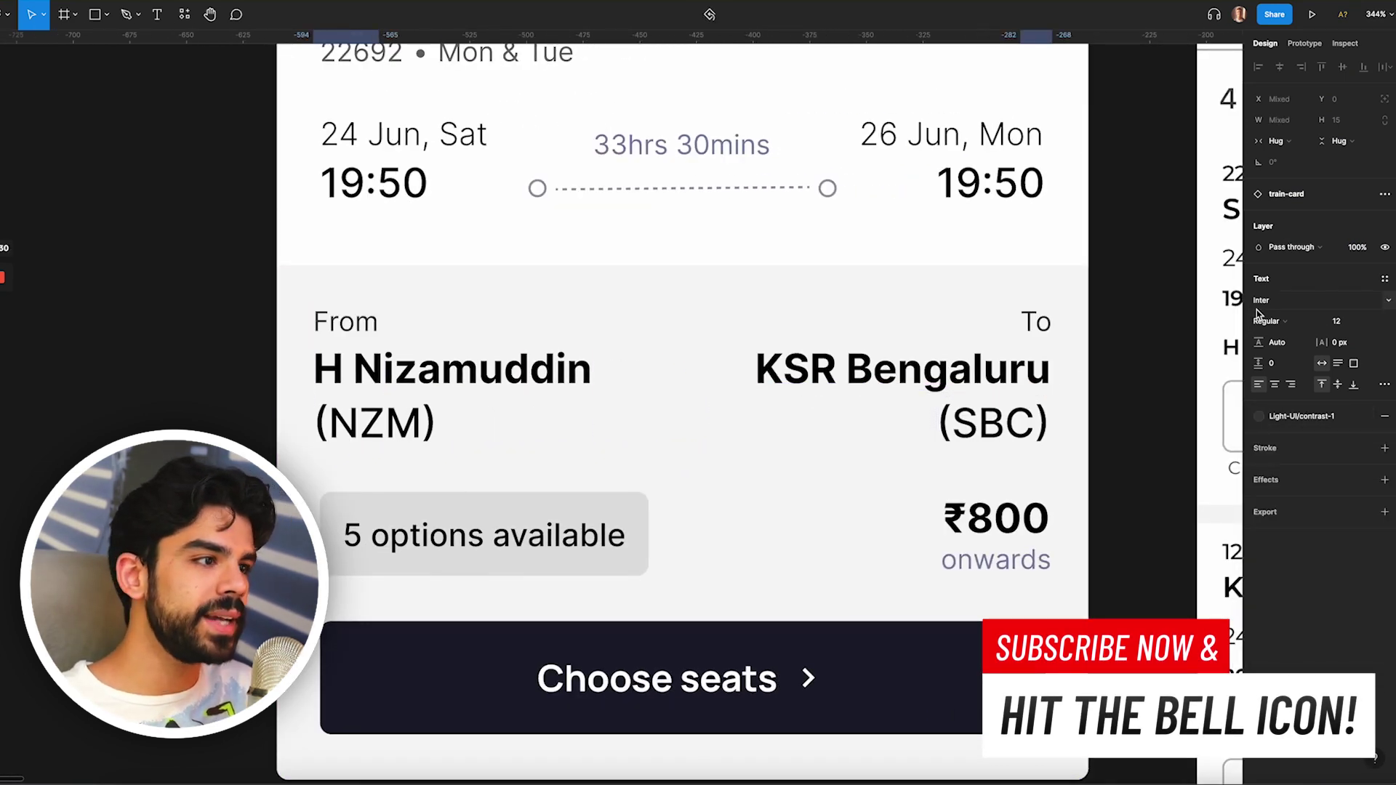
pyautogui.click(1269, 320)
pyautogui.click(1273, 322)
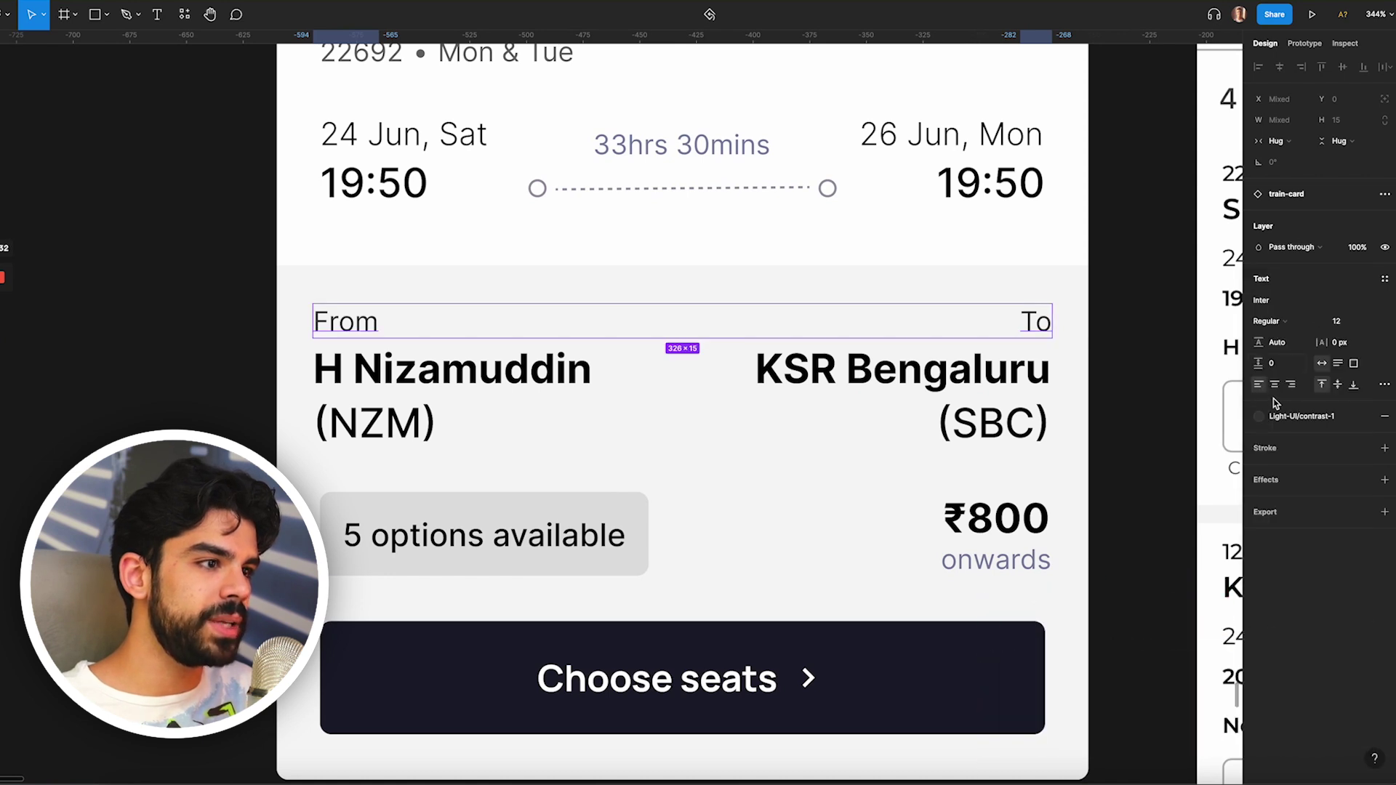
pyautogui.click(1267, 415)
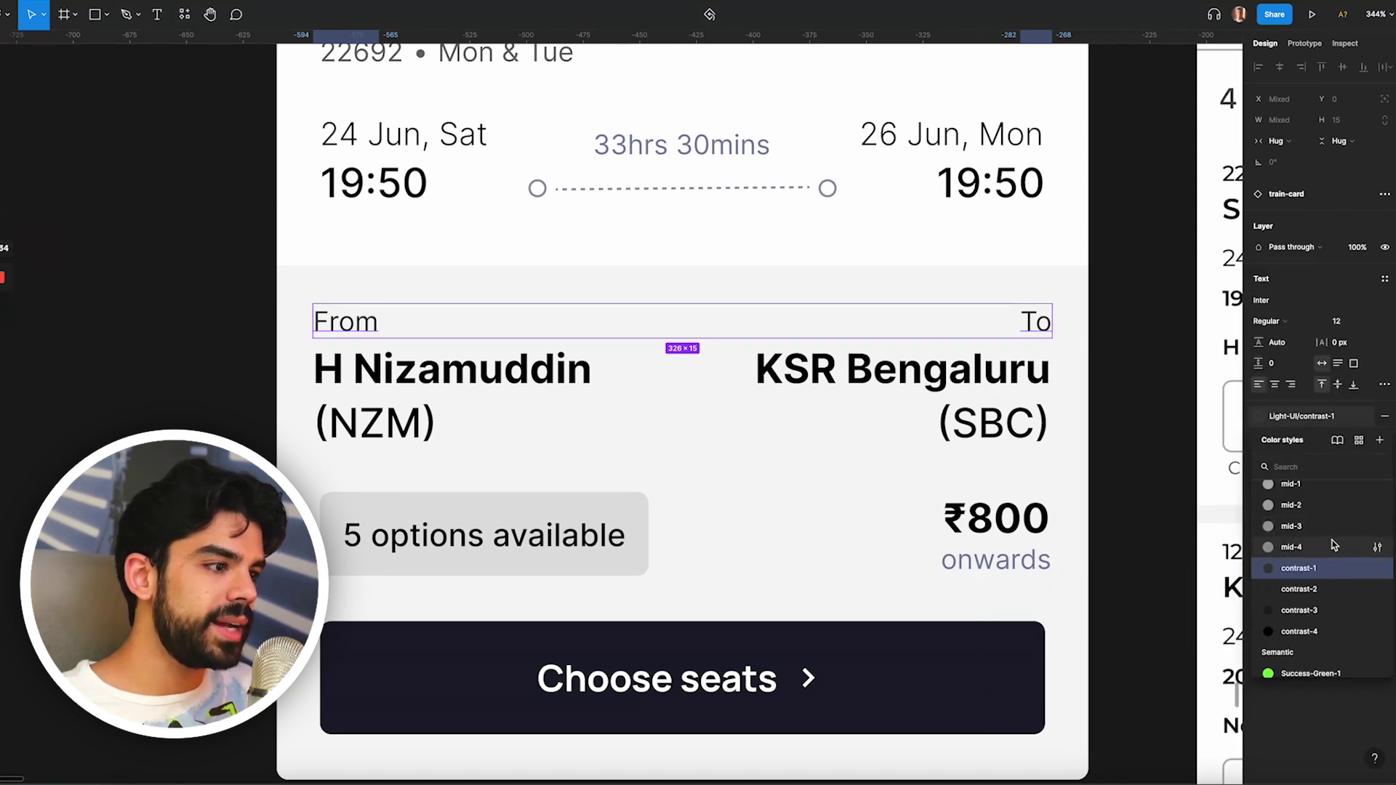
pyautogui.click(1364, 416)
pyautogui.click(1260, 438)
pyautogui.click(1086, 555)
pyautogui.press('Escape')
pyautogui.press('Escape')
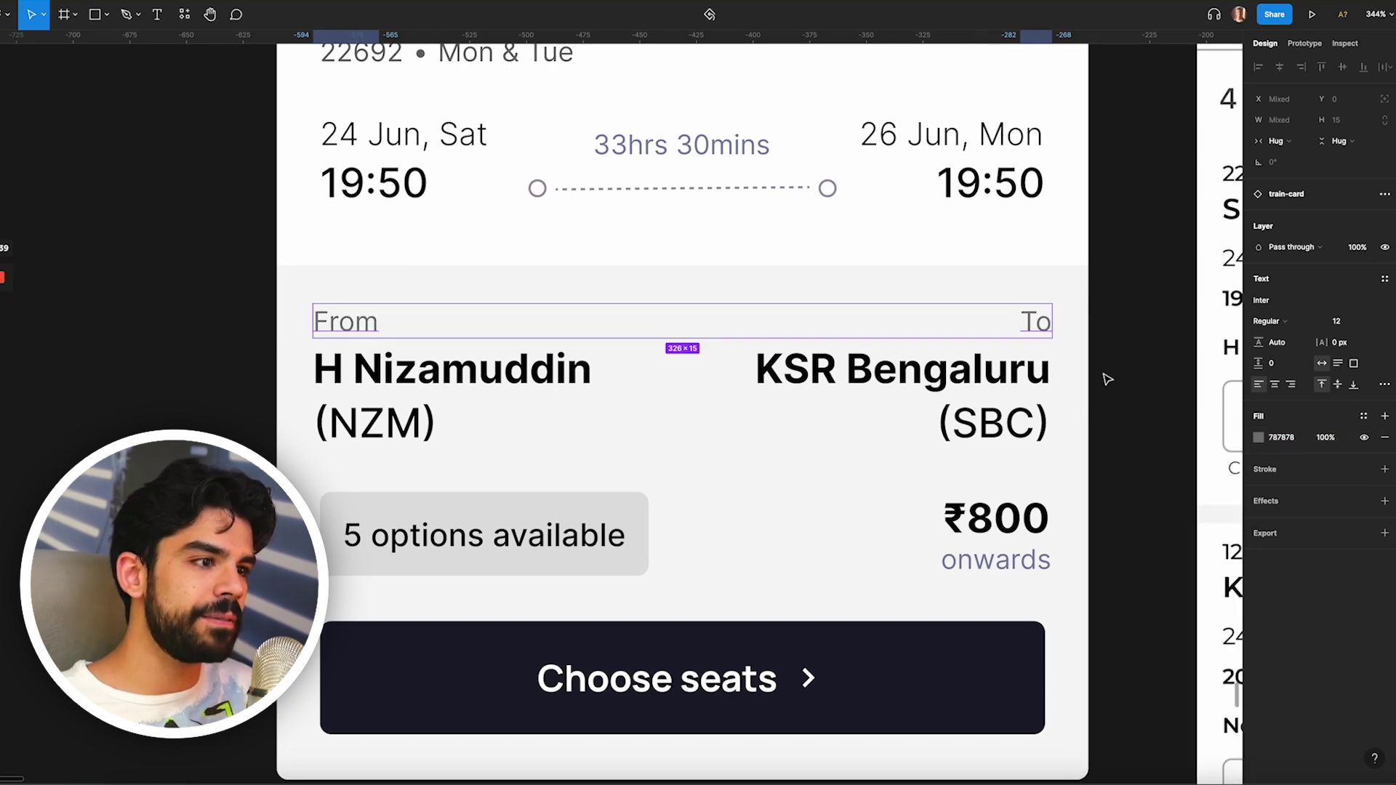
pyautogui.click(1112, 383)
# - Select the H Nizamuddin and KSR Bengaluru station names on the card
pyautogui.scroll(-3, 1112, 384)
pyautogui.hscroll(1, 1097, 378)
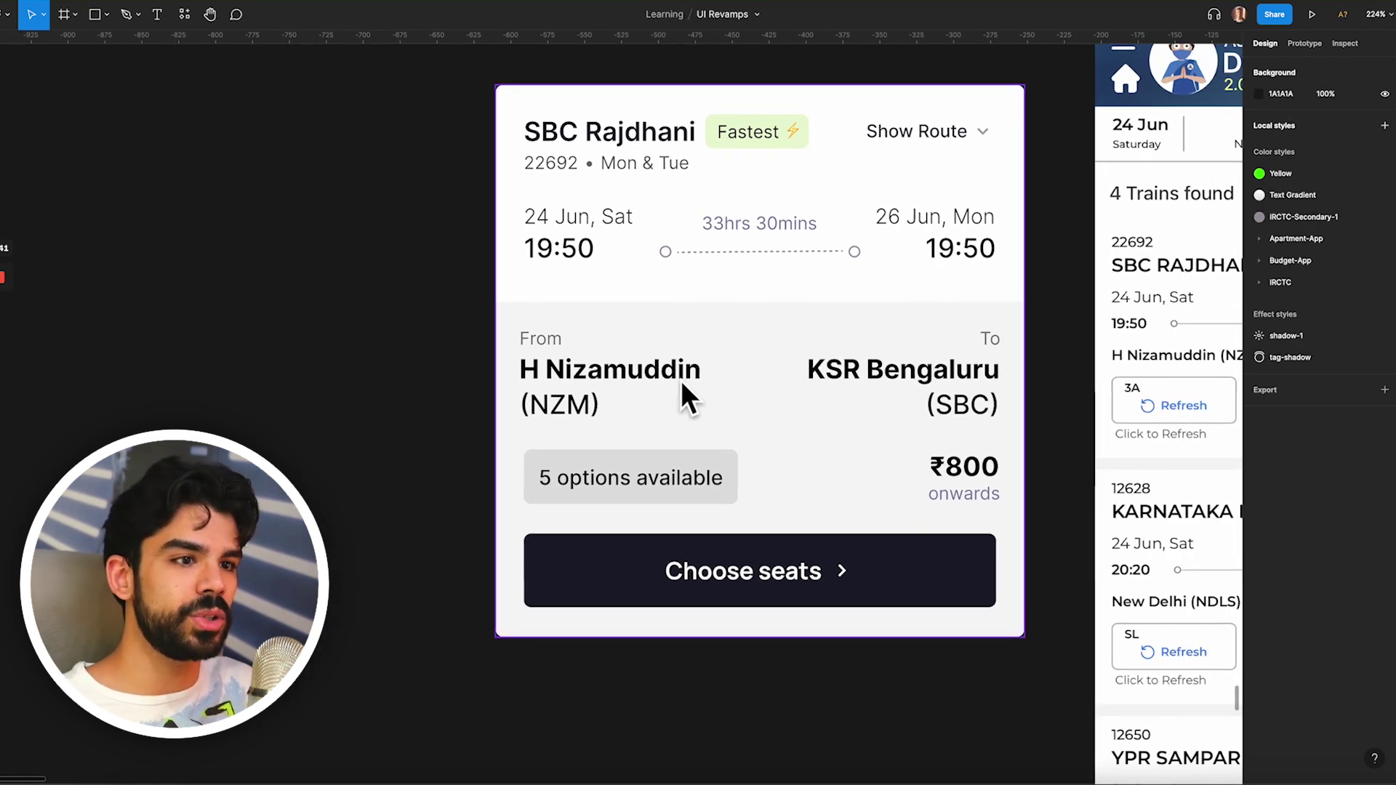
pyautogui.hscroll(2, 674, 375)
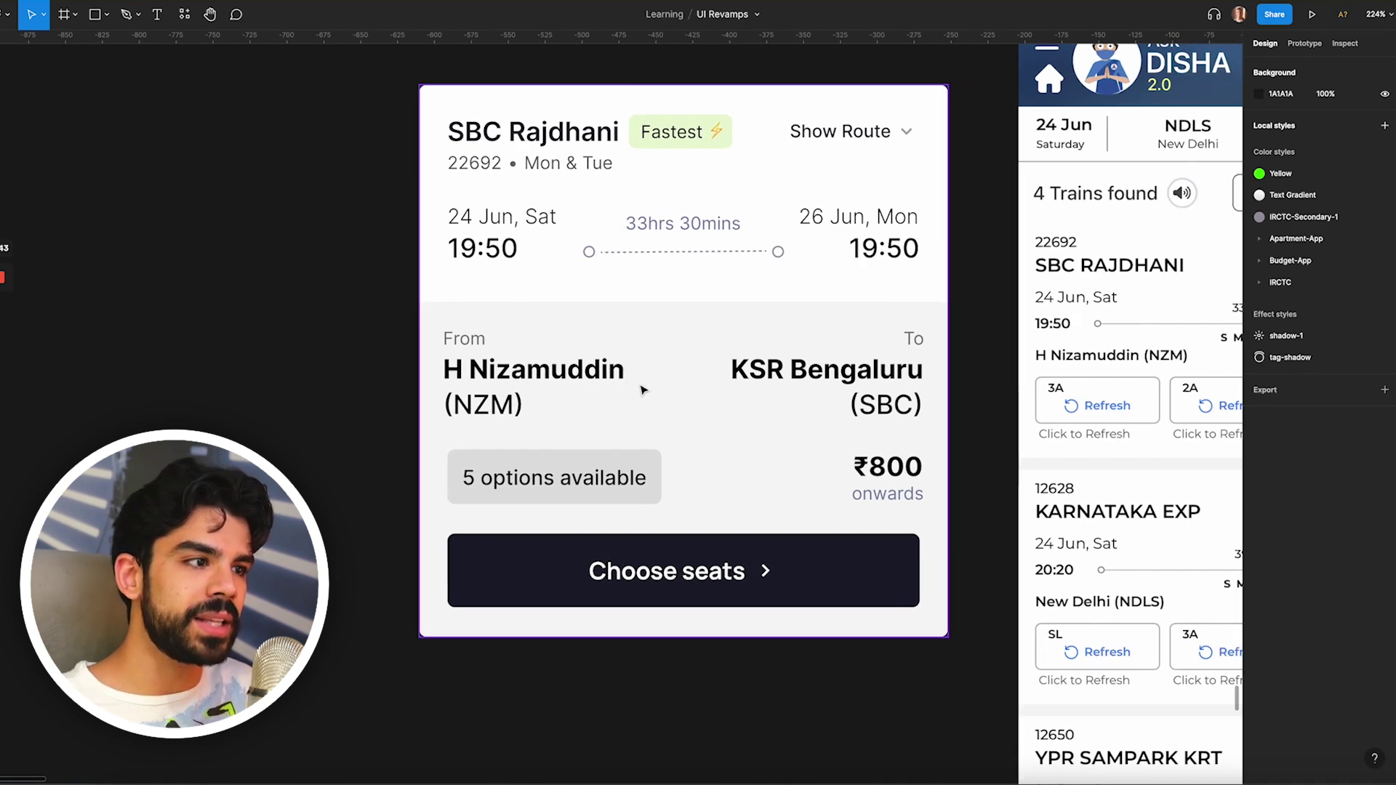
pyautogui.scroll(4, 502, 378)
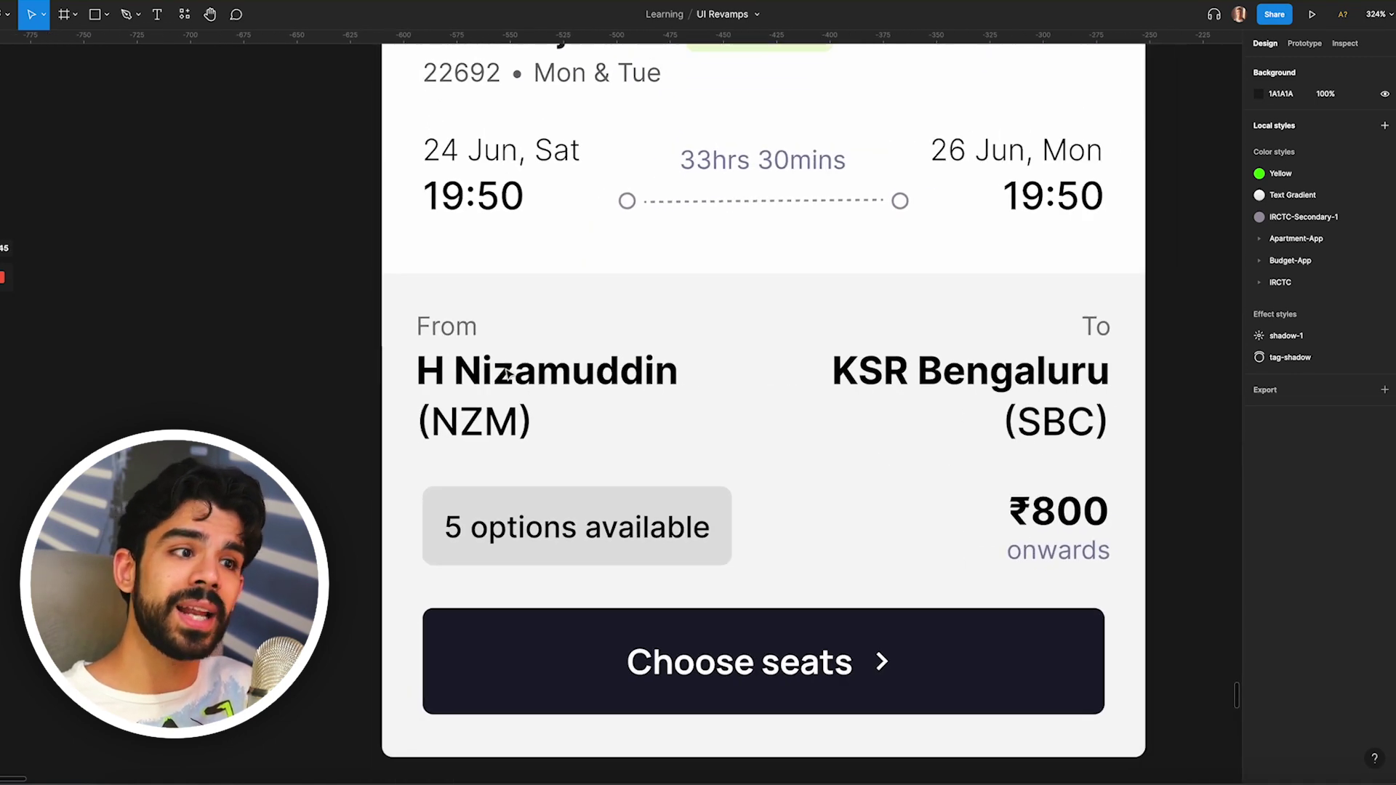
pyautogui.click(624, 386)
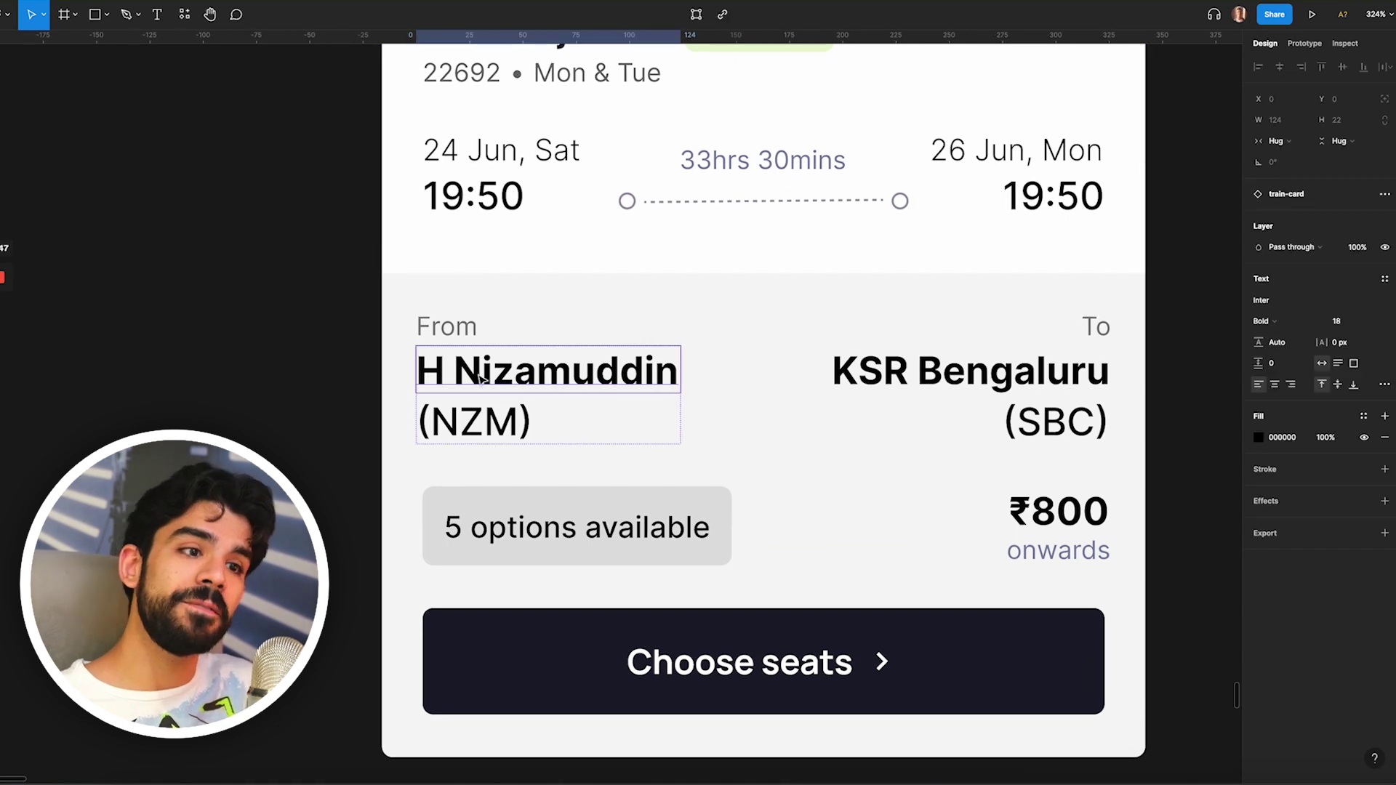
pyautogui.doubleClick(1068, 391)
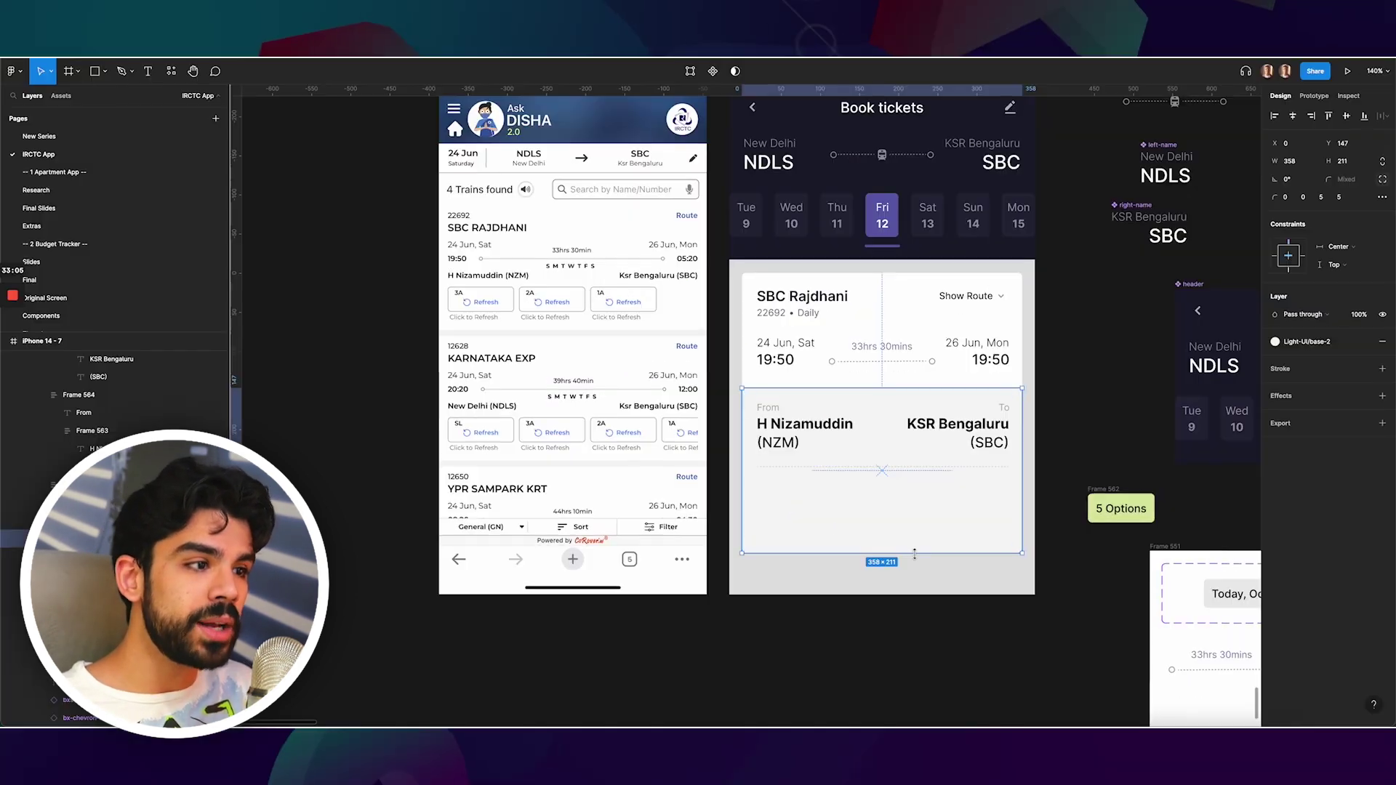
# - Change the fill colour of the 5 Options tag
pyautogui.click(1274, 509)
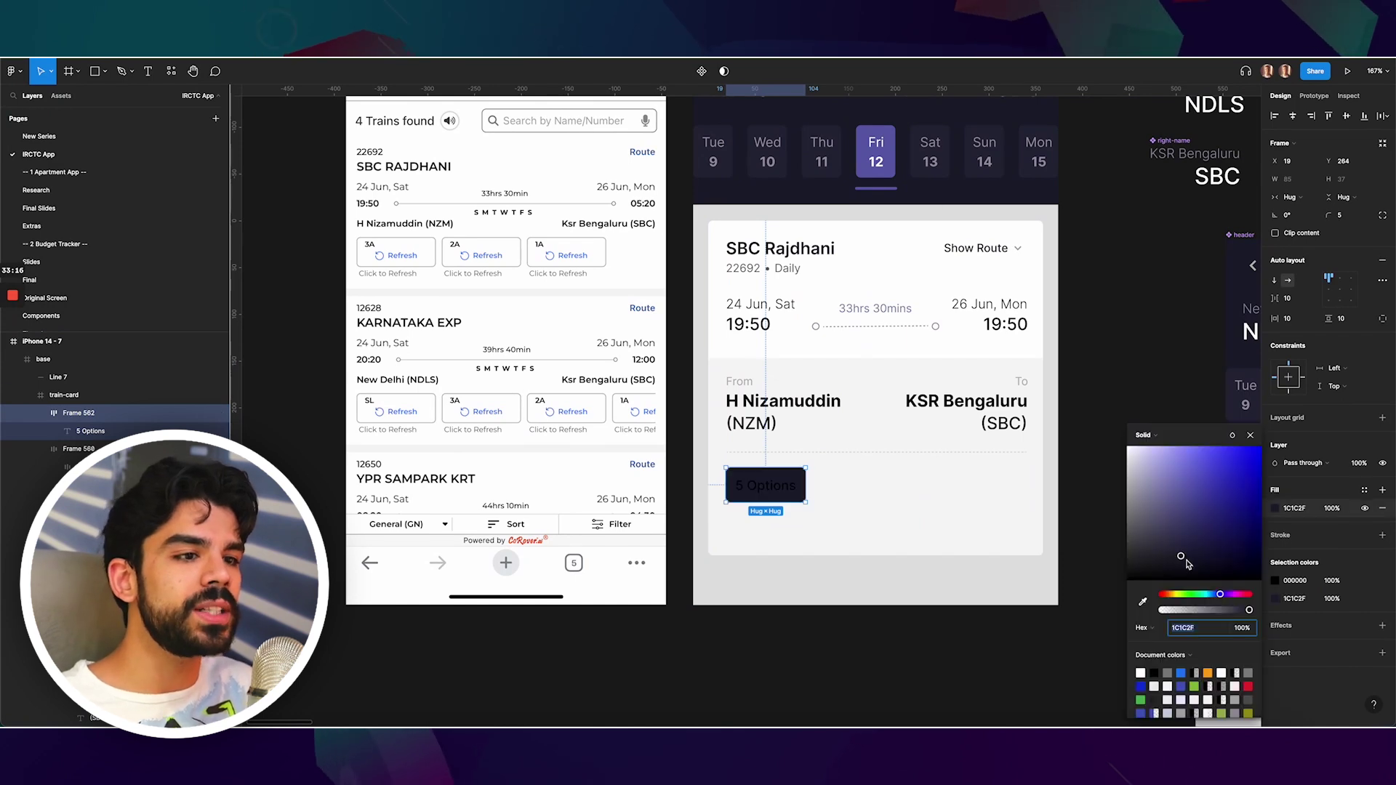
pyautogui.click(1193, 698)
pyautogui.doubleClick(776, 488)
# - Alt-drag a copy of the station text beside the tag and make it read ₹800 onwards
pyautogui.moveTo(783, 401); pyautogui.dragTo(841, 489)
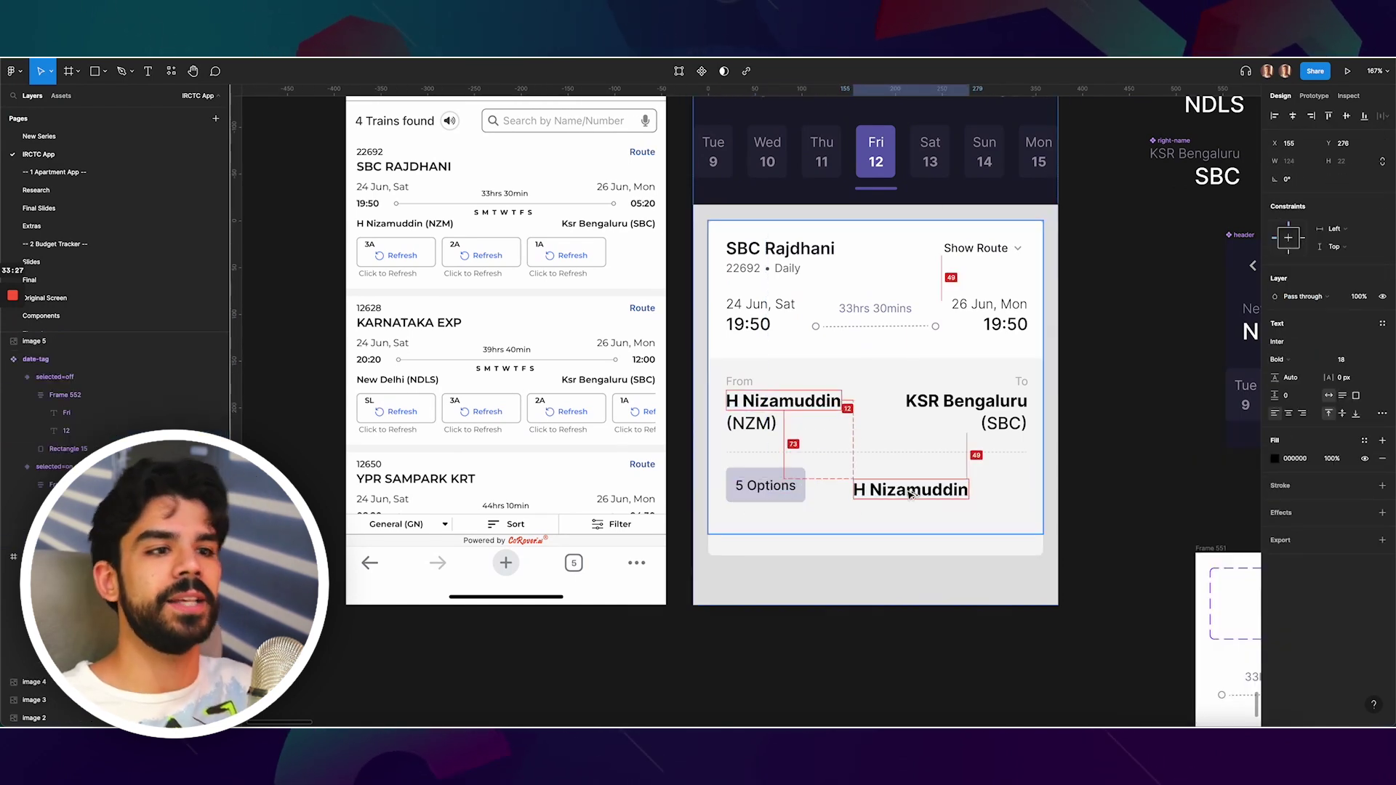
pyautogui.doubleClick(841, 488)
pyautogui.write('₹800 o')
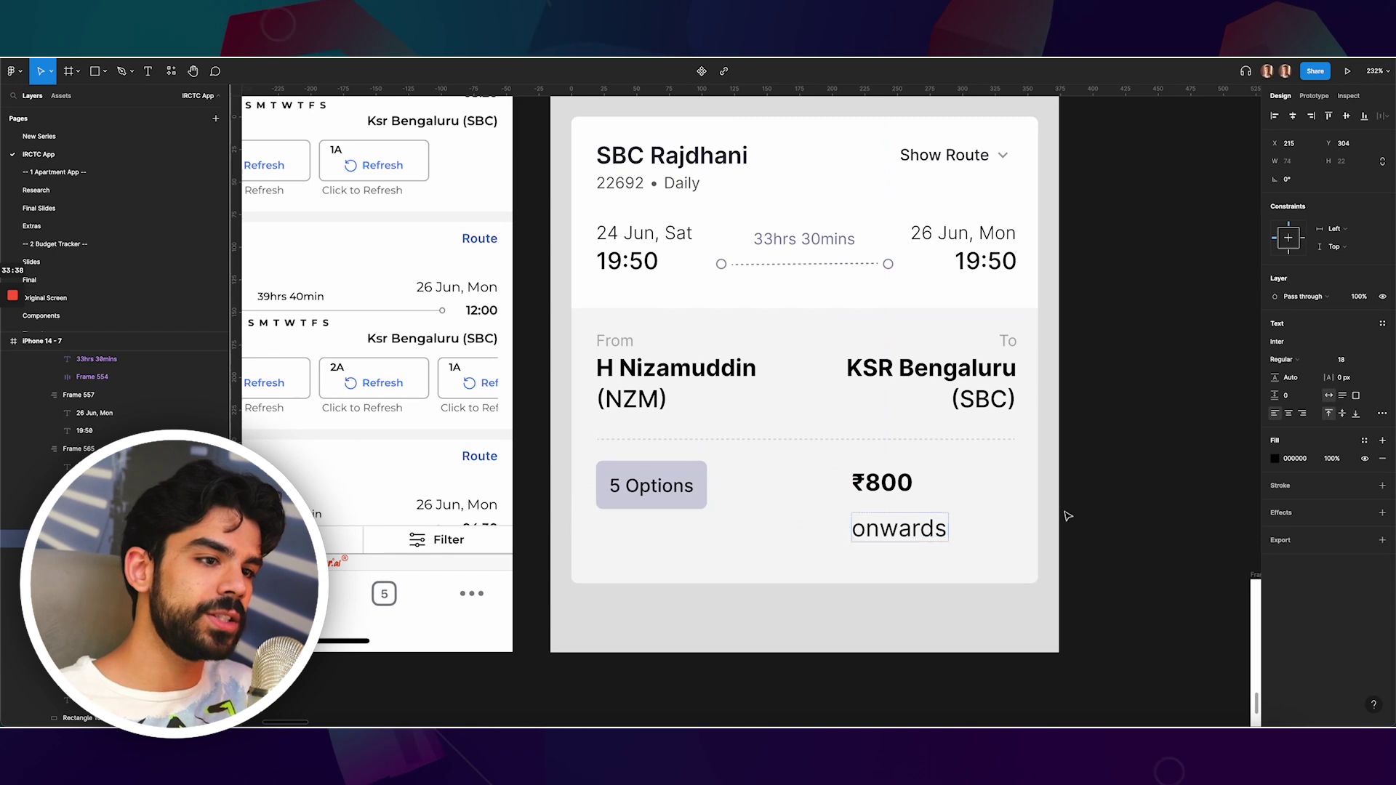
pyautogui.moveTo(916, 527); pyautogui.dragTo(894, 505)
# - Wrap tag and price in an auto layout row, shorten the section, and set the tag to Sold out
pyautogui.hotkey('shift', 'a')
pyautogui.click(1084, 458)
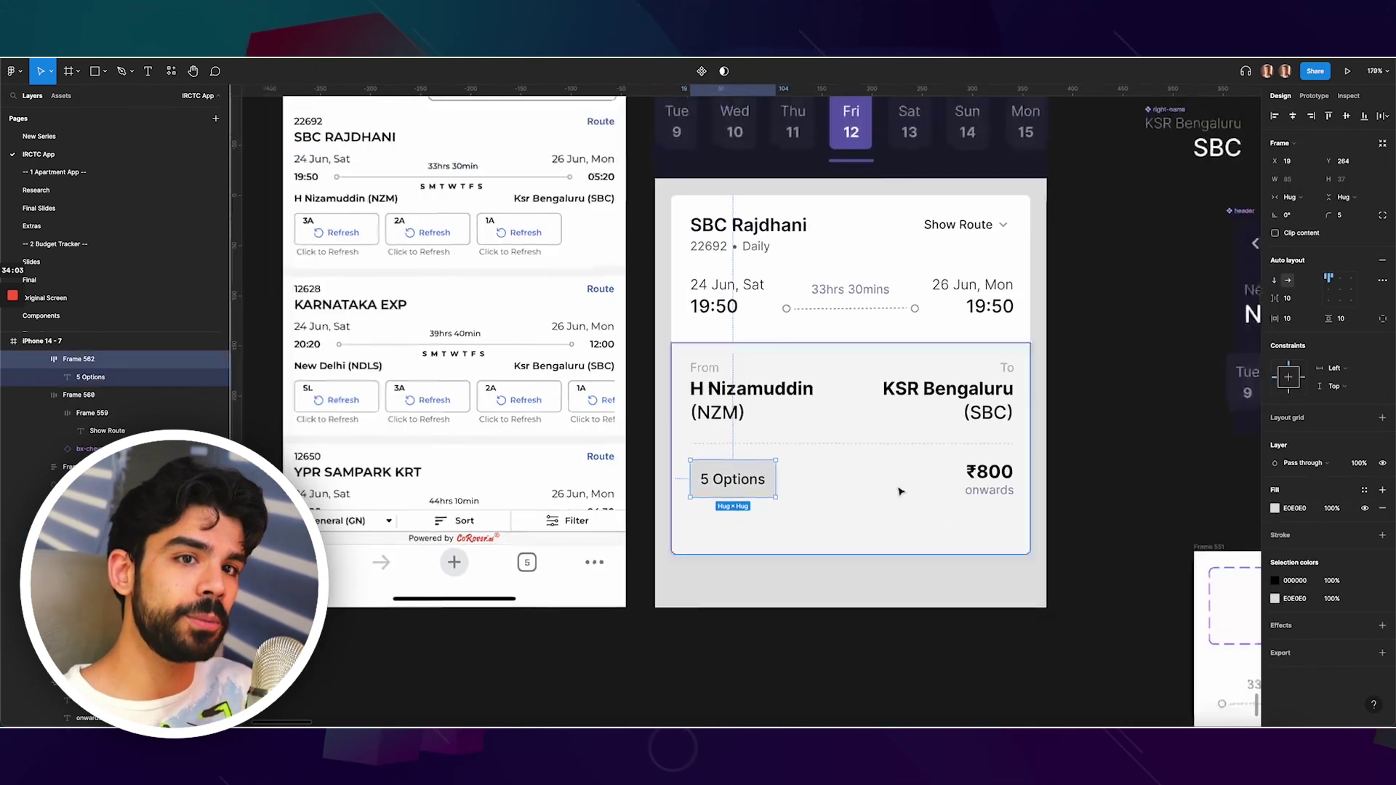
pyautogui.click(883, 534)
pyautogui.moveTo(883, 558); pyautogui.dragTo(882, 530)
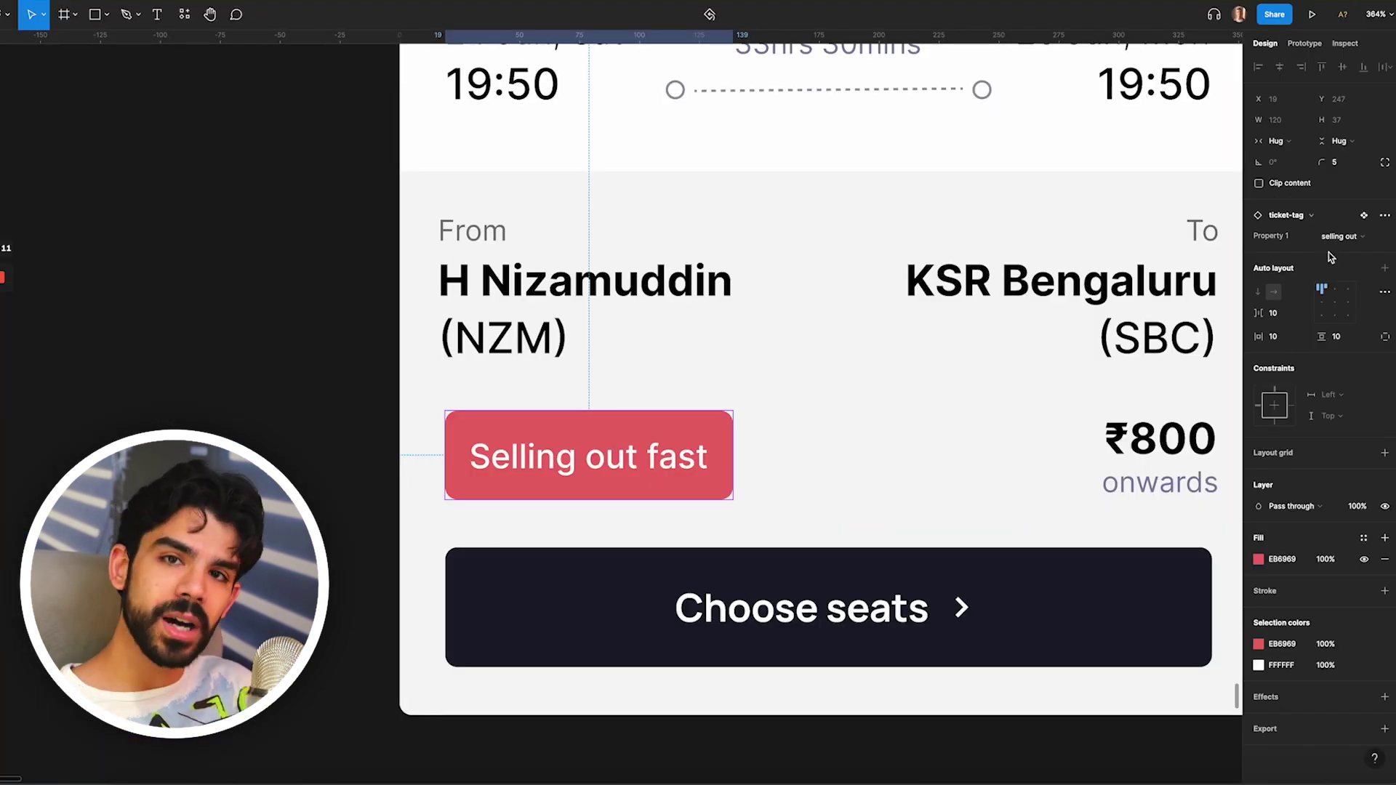
pyautogui.click(1338, 237)
pyautogui.click(1336, 245)
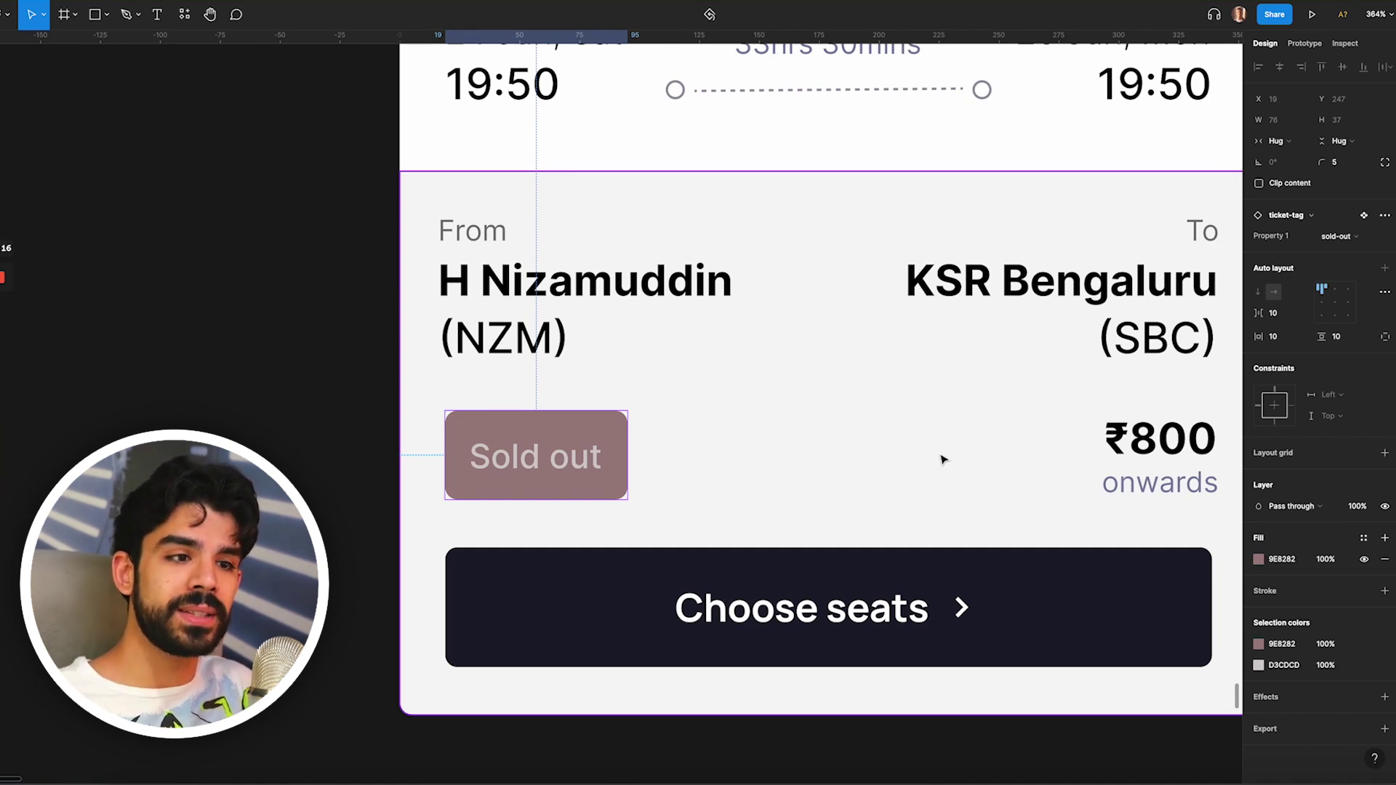
# - Select the ticket-tag instance and switch its Property 1 from sold-out back to available
pyautogui.scroll(-5, 833, 456)
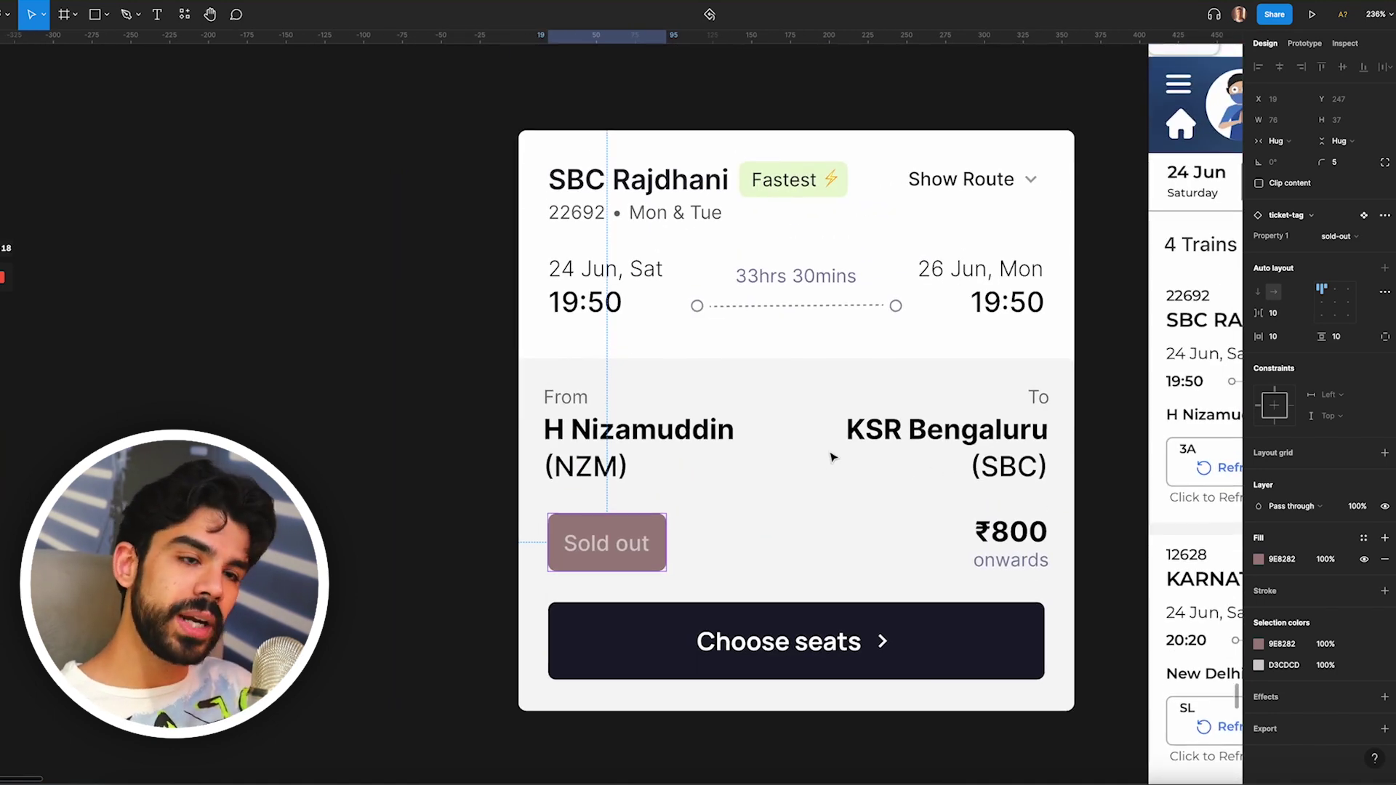
pyautogui.click(500, 515)
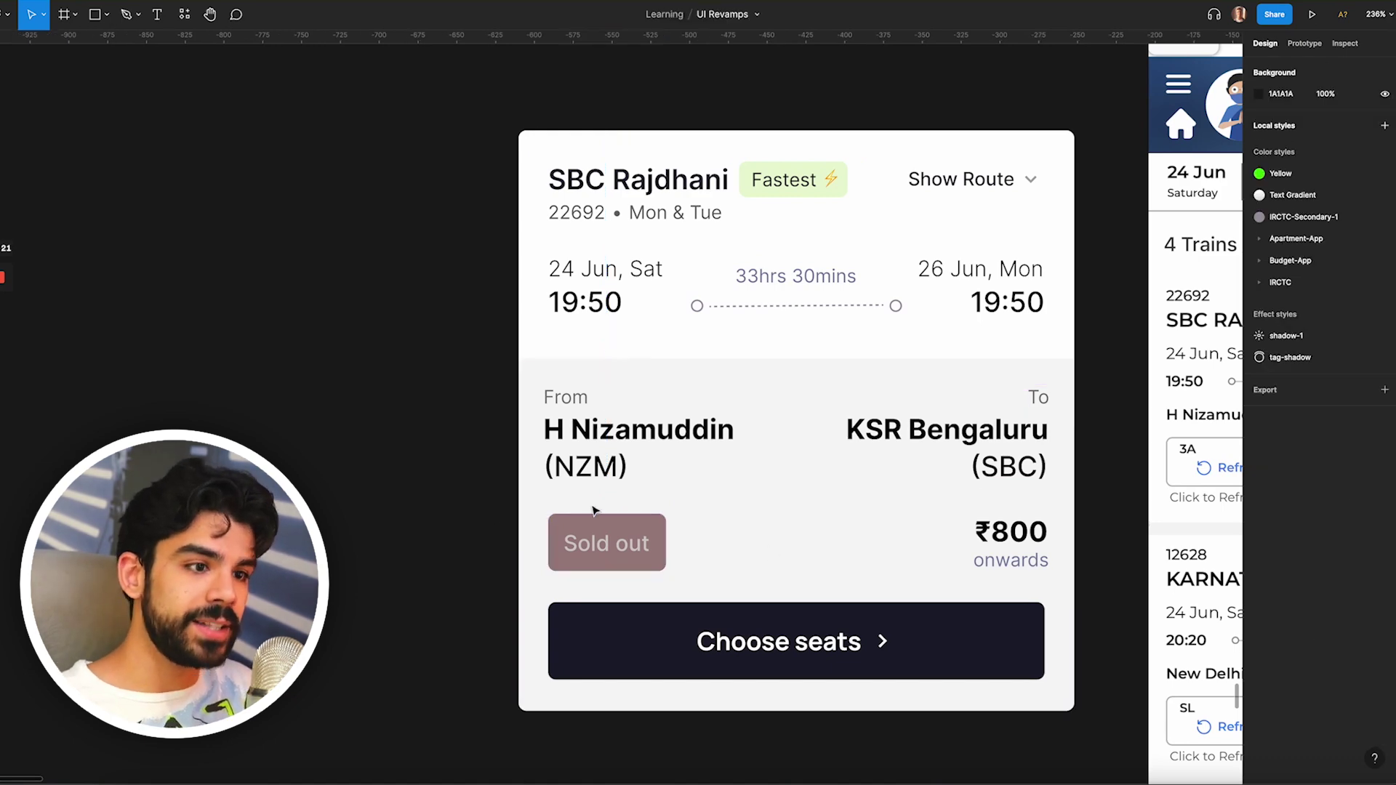
pyautogui.scroll(3, 640, 533)
pyautogui.scroll(-3, 654, 523)
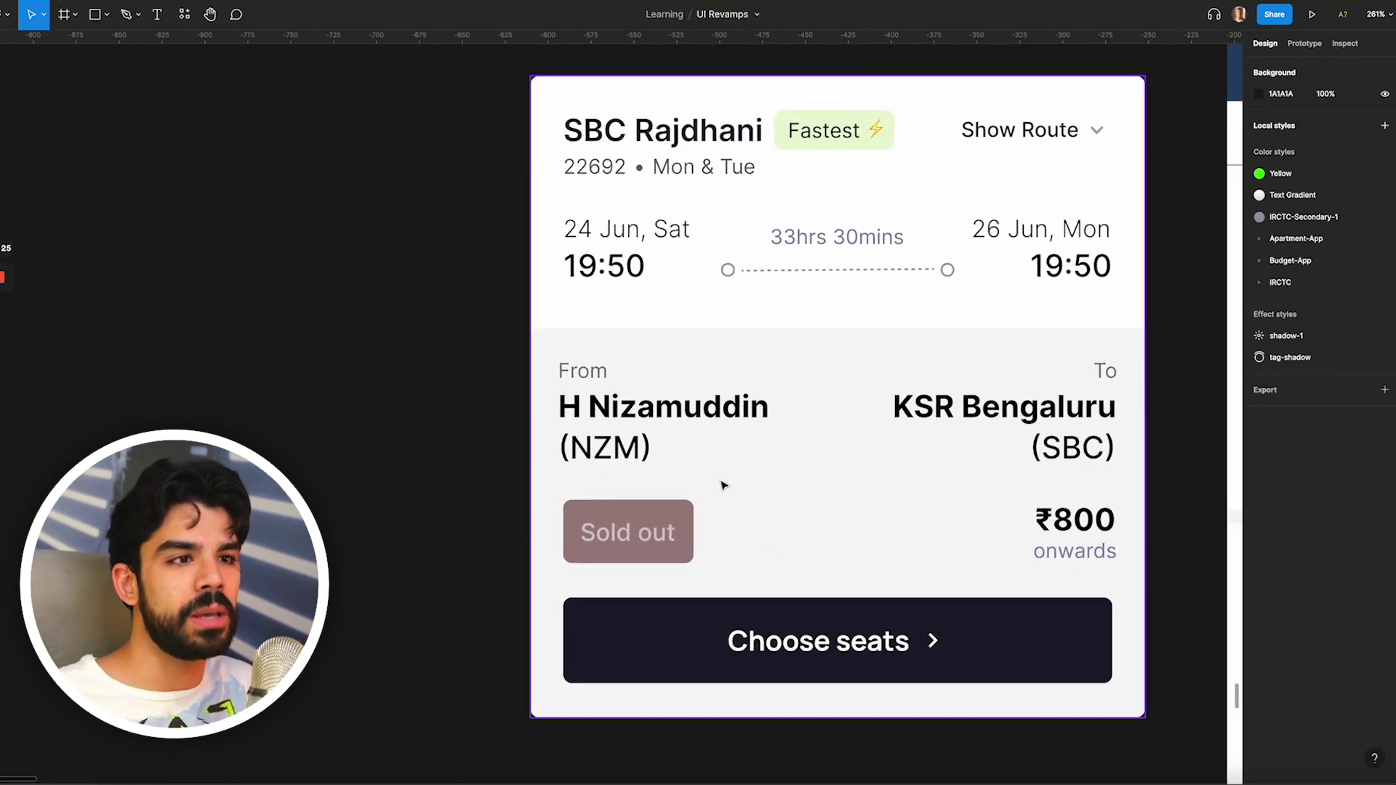
pyautogui.doubleClick(653, 528)
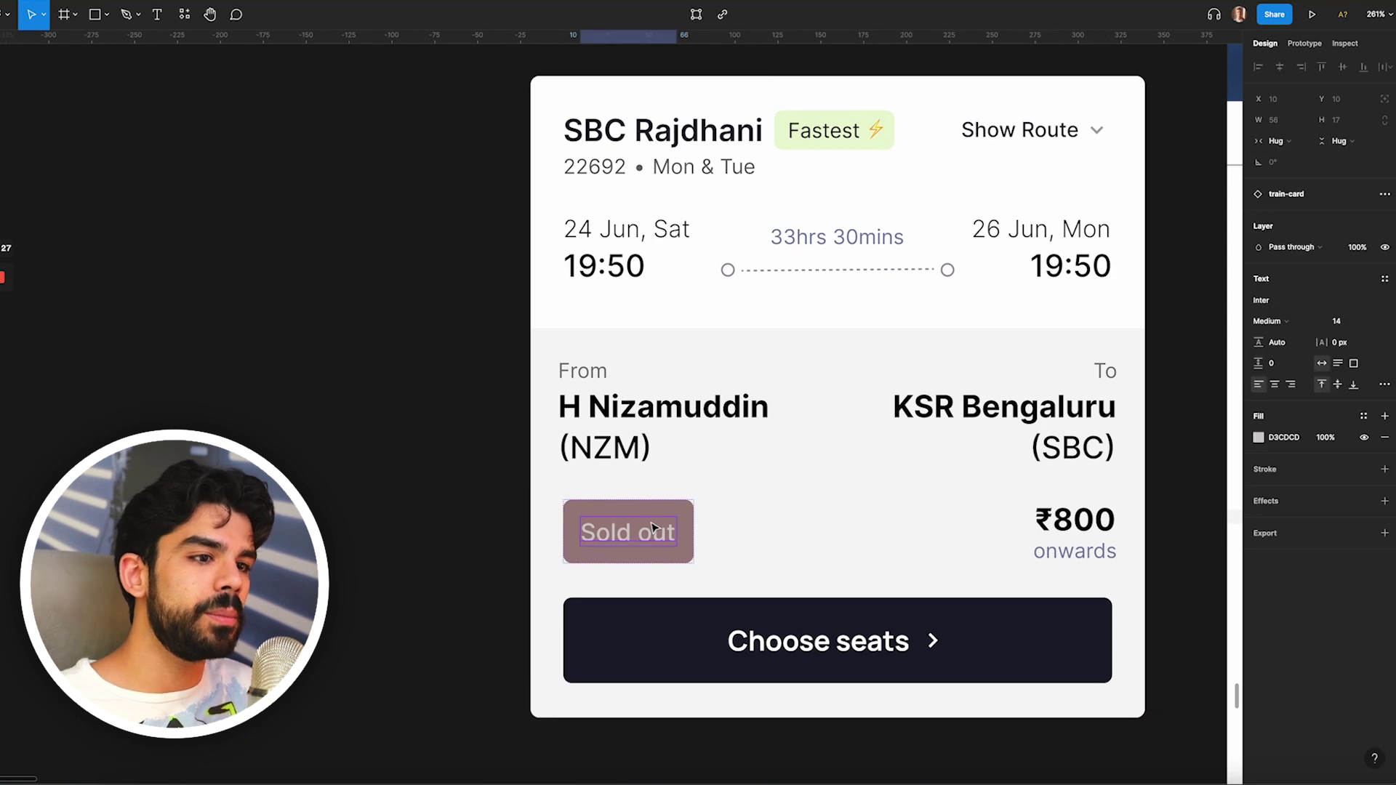
pyautogui.press('Escape')
pyautogui.click(1338, 236)
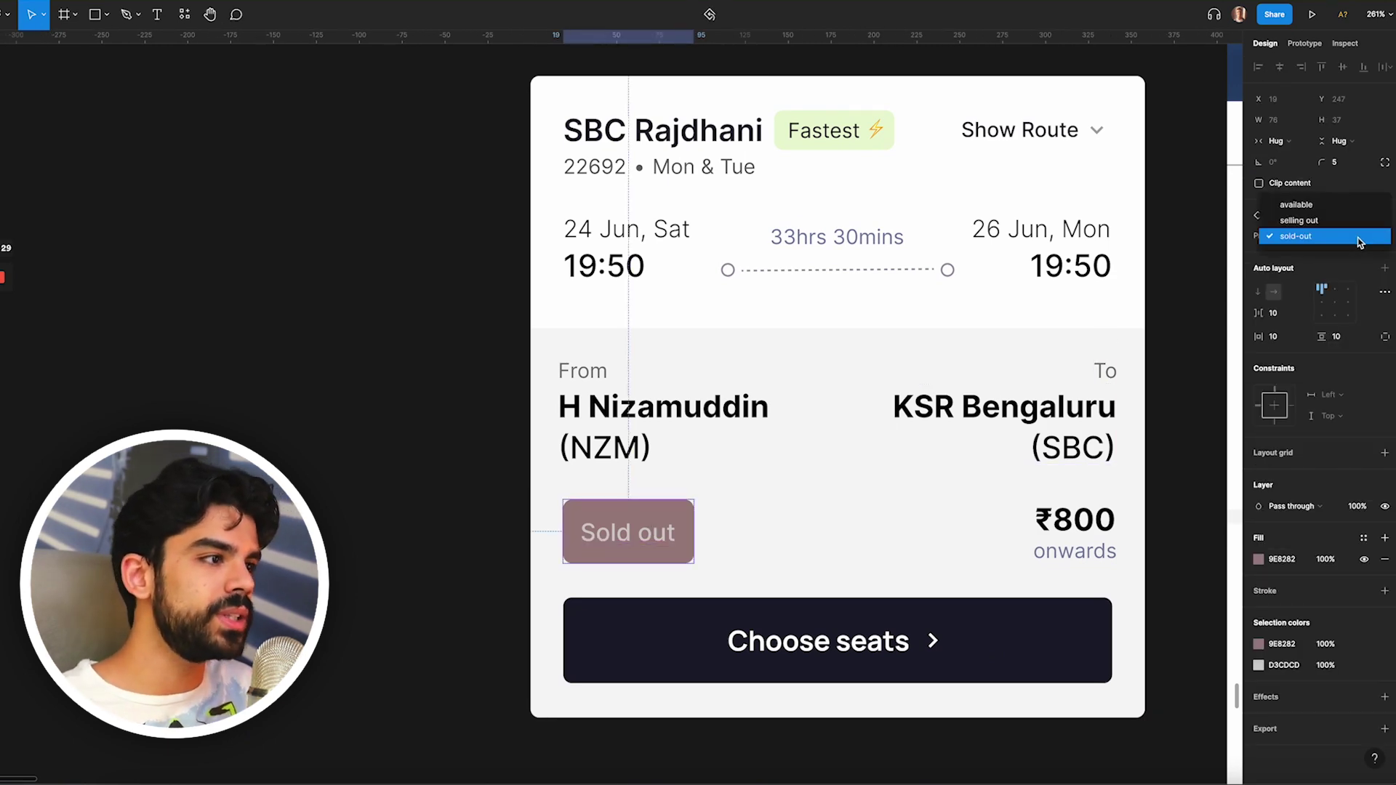
pyautogui.click(1345, 218)
pyautogui.scroll(-2, 623, 485)
pyautogui.press('Escape')
pyautogui.hscroll(3, 800, 509)
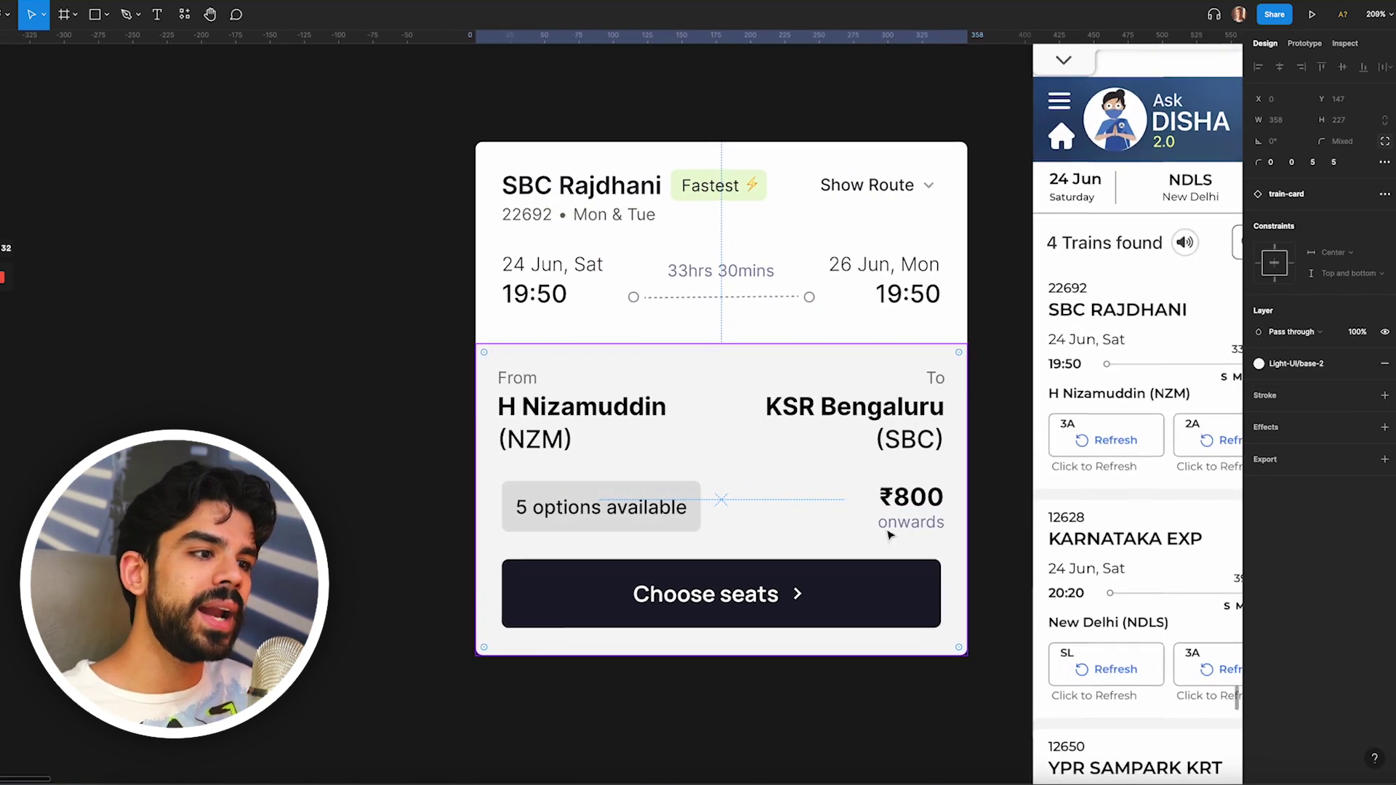
pyautogui.scroll(3, 862, 546)
pyautogui.click(915, 518)
pyautogui.scroll(1, 916, 521)
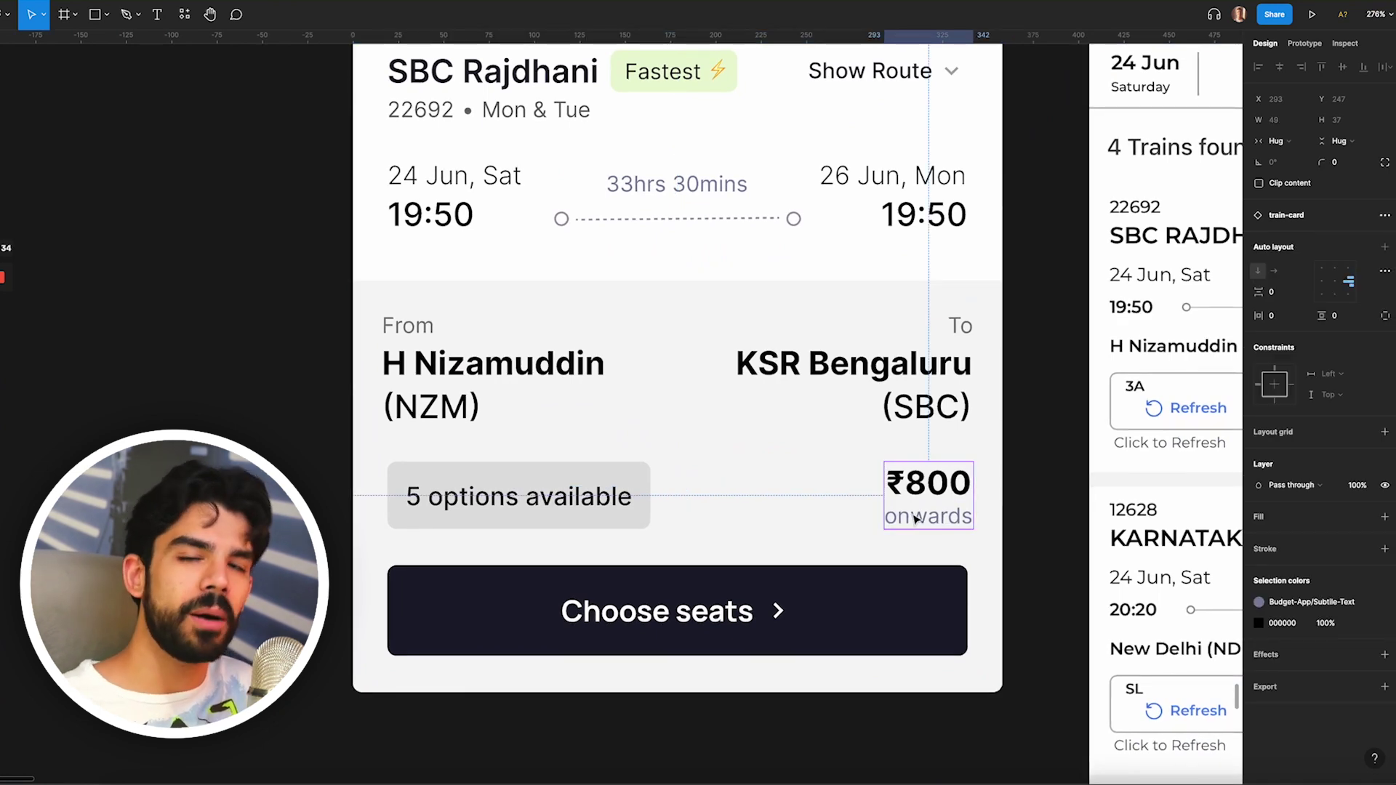
pyautogui.click(1018, 509)
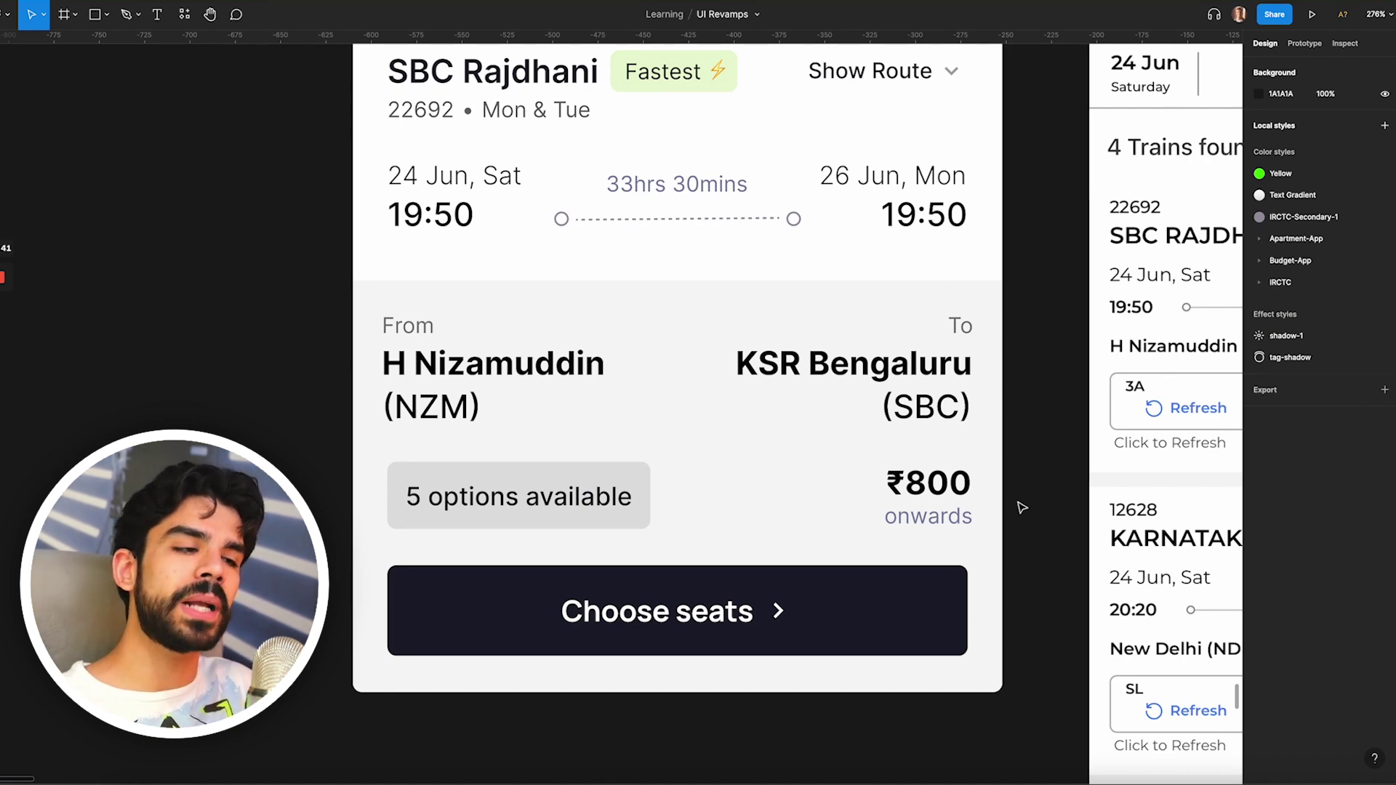
pyautogui.scroll(-1, 1018, 507)
pyautogui.scroll(3, 949, 494)
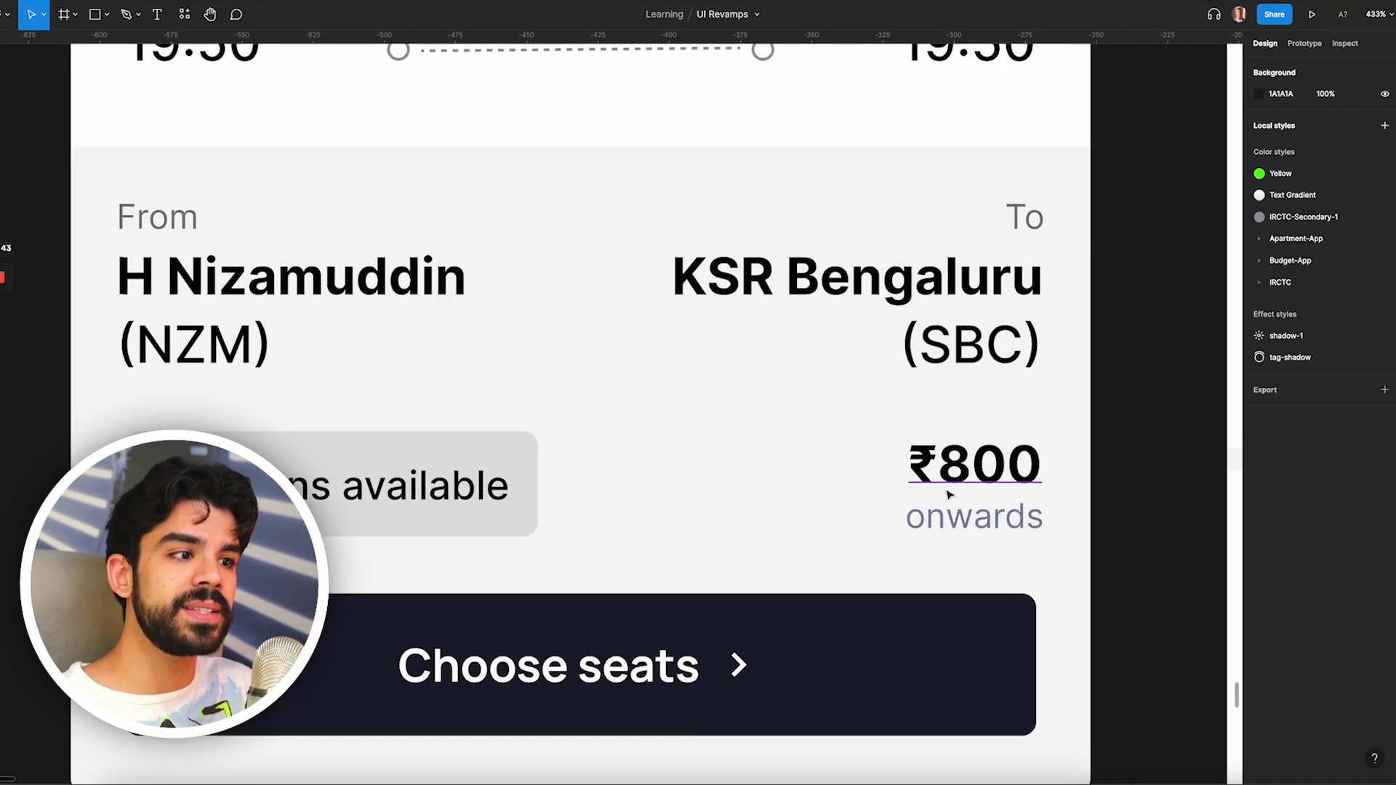
pyautogui.scroll(-3, 967, 498)
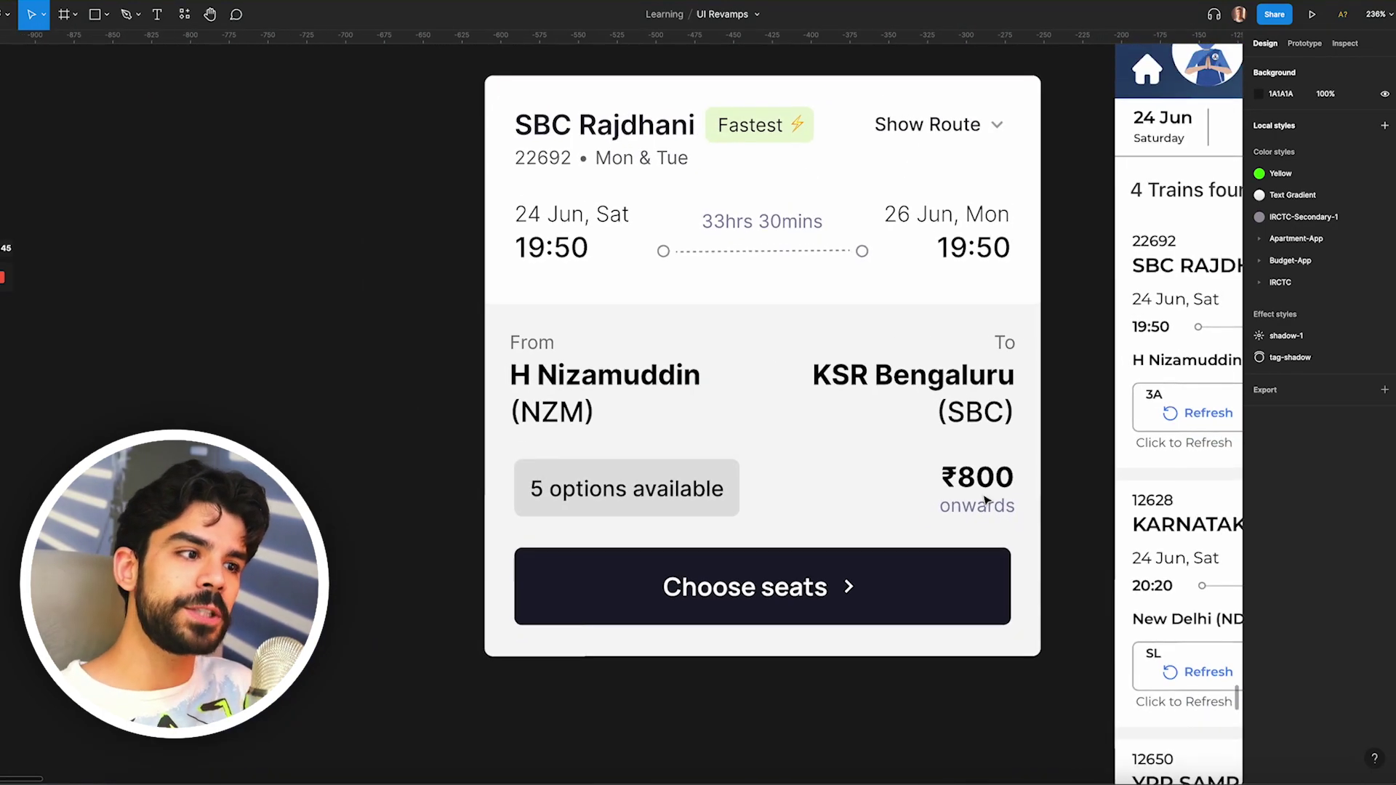
pyautogui.hscroll(2, 986, 500)
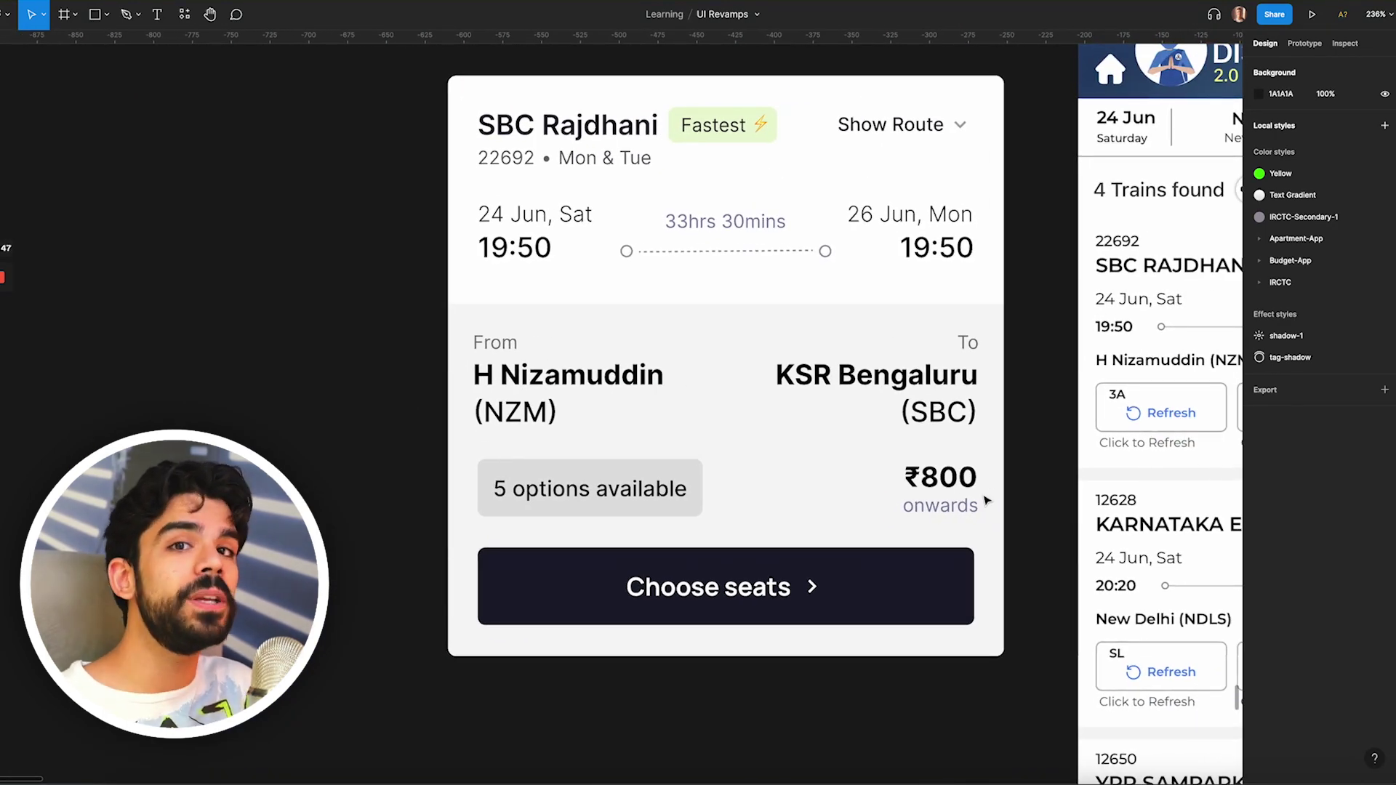
pyautogui.scroll(-2, 987, 501)
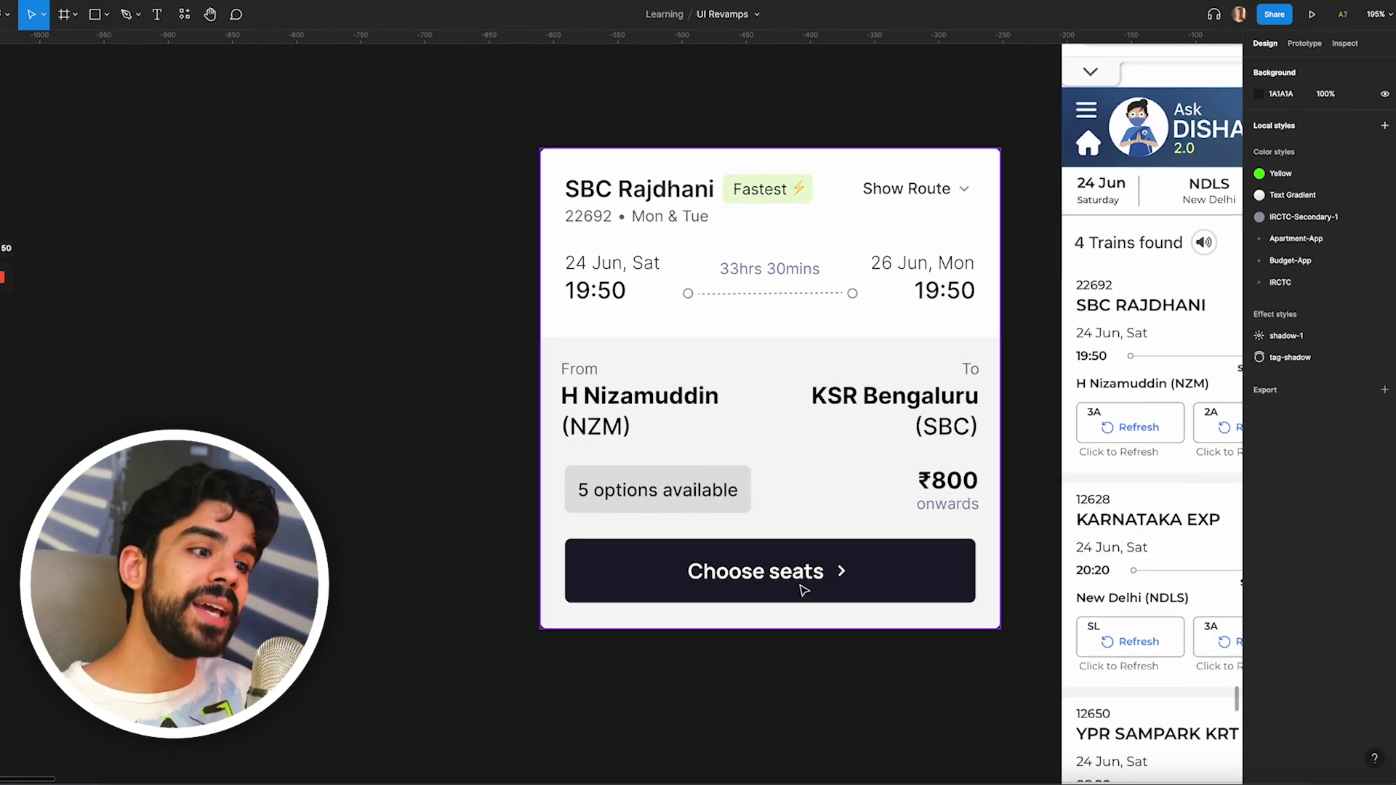
pyautogui.scroll(2, 771, 590)
pyautogui.scroll(-3, 769, 588)
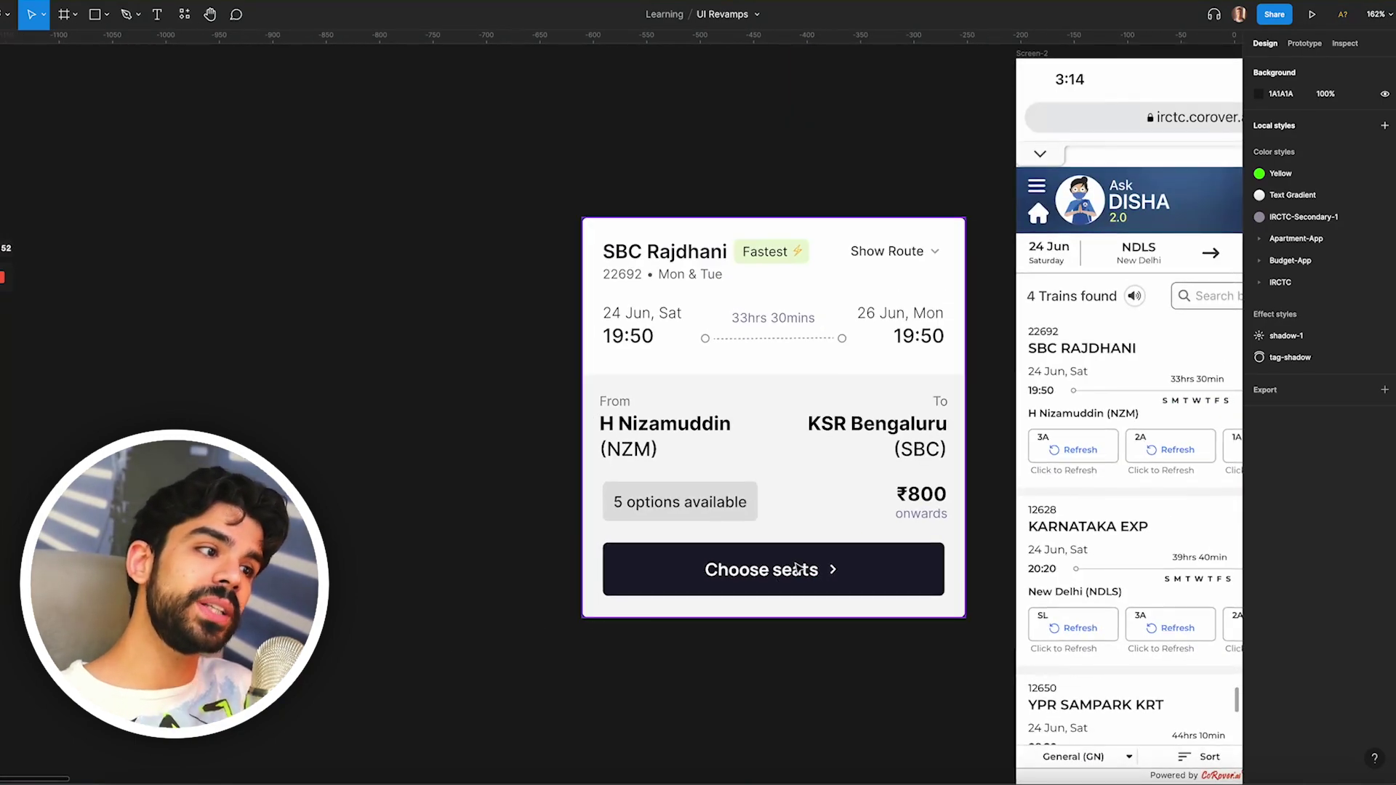
pyautogui.hscroll(10, 796, 568)
pyautogui.scroll(-5, 836, 536)
pyautogui.scroll(4, 840, 536)
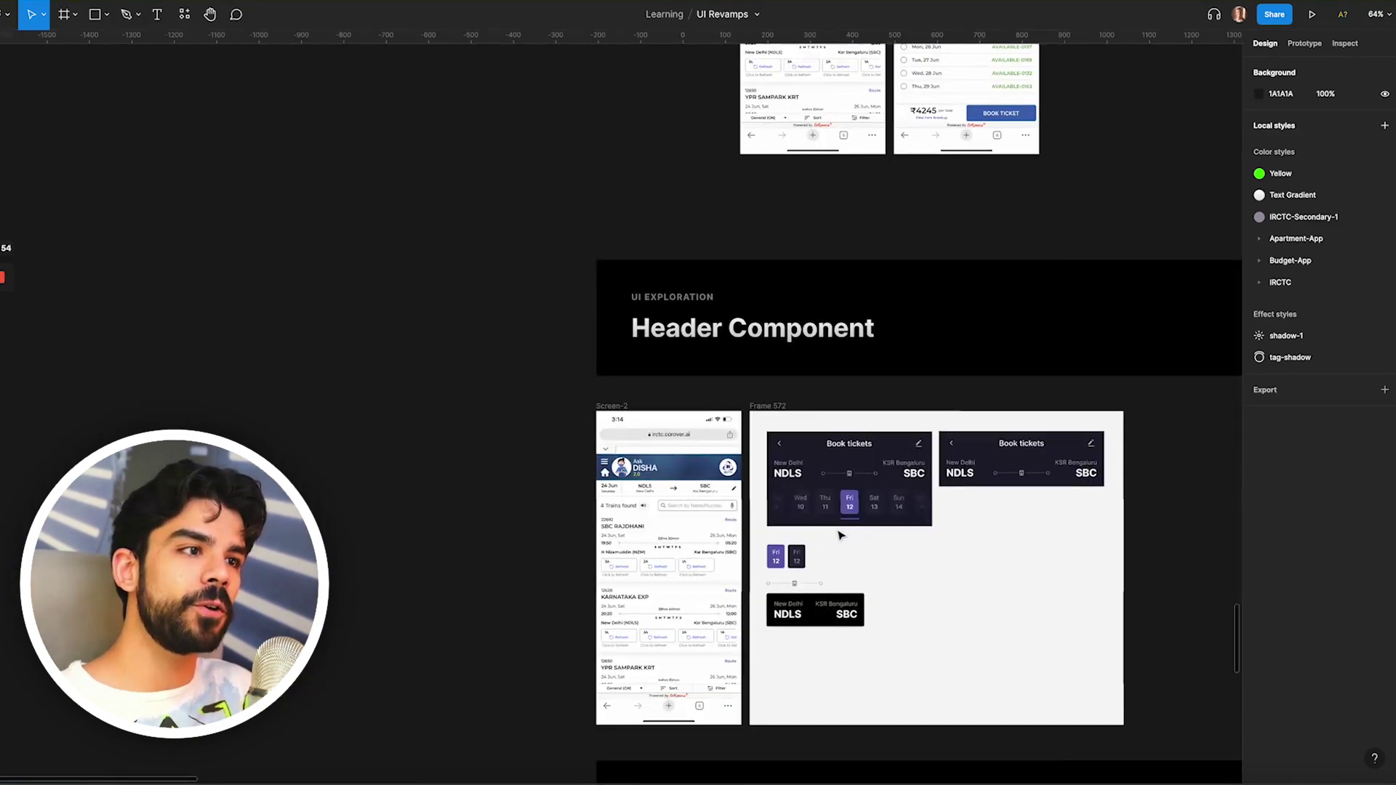
pyautogui.scroll(4, 840, 536)
pyautogui.scroll(5, 938, 378)
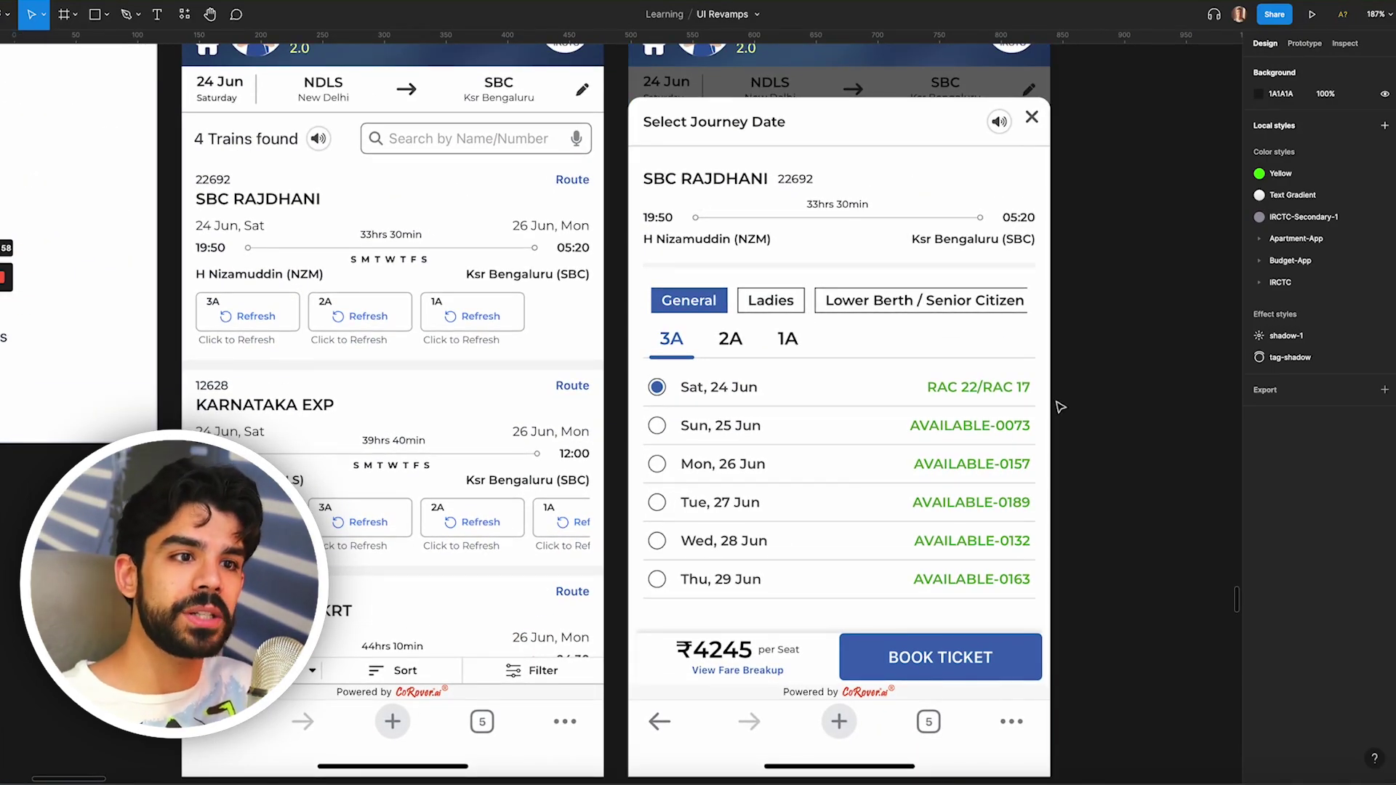
pyautogui.hscroll(-6, 1032, 421)
pyautogui.scroll(5, 409, 302)
pyautogui.hscroll(-3, 409, 302)
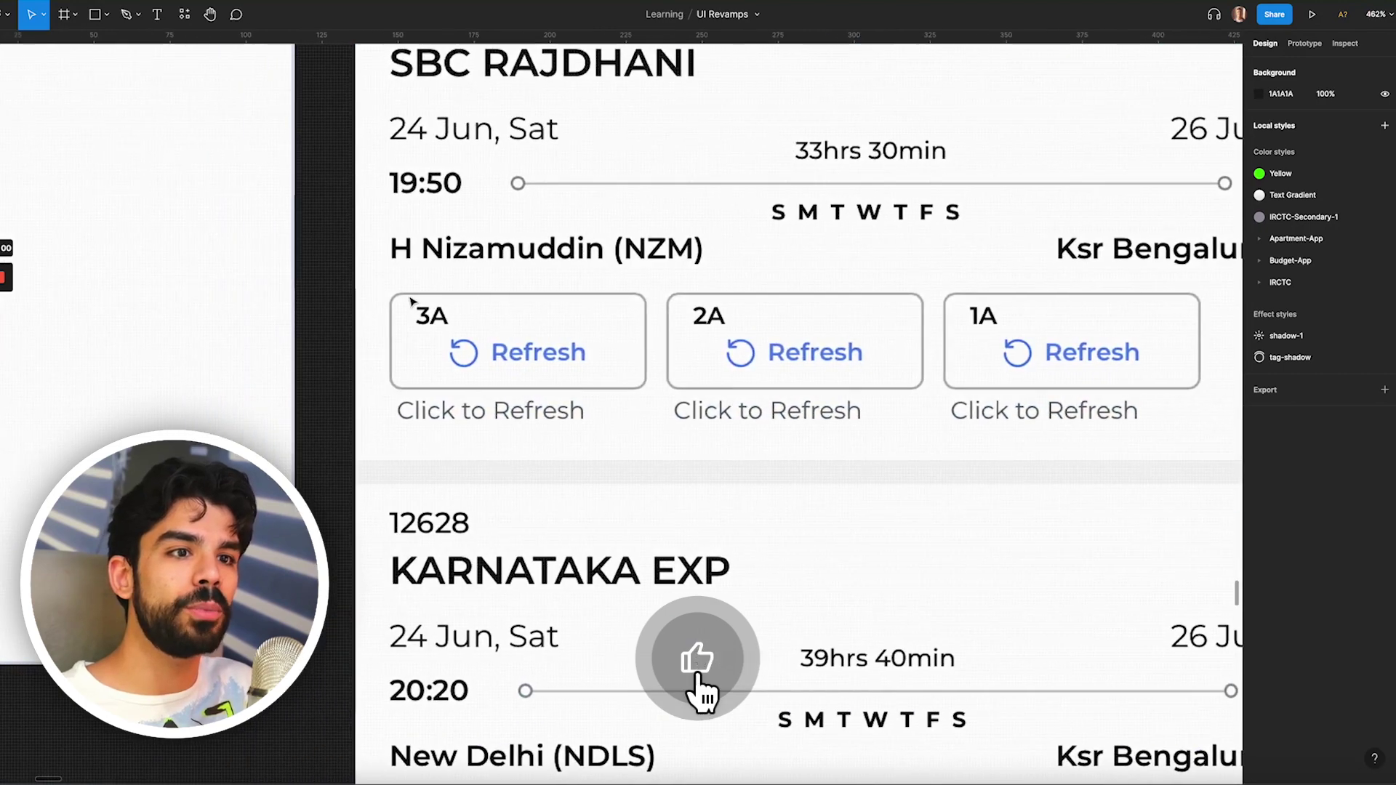
pyautogui.press('r')
pyautogui.moveTo(373, 274); pyautogui.dragTo(1207, 445)
pyautogui.press('Delete')
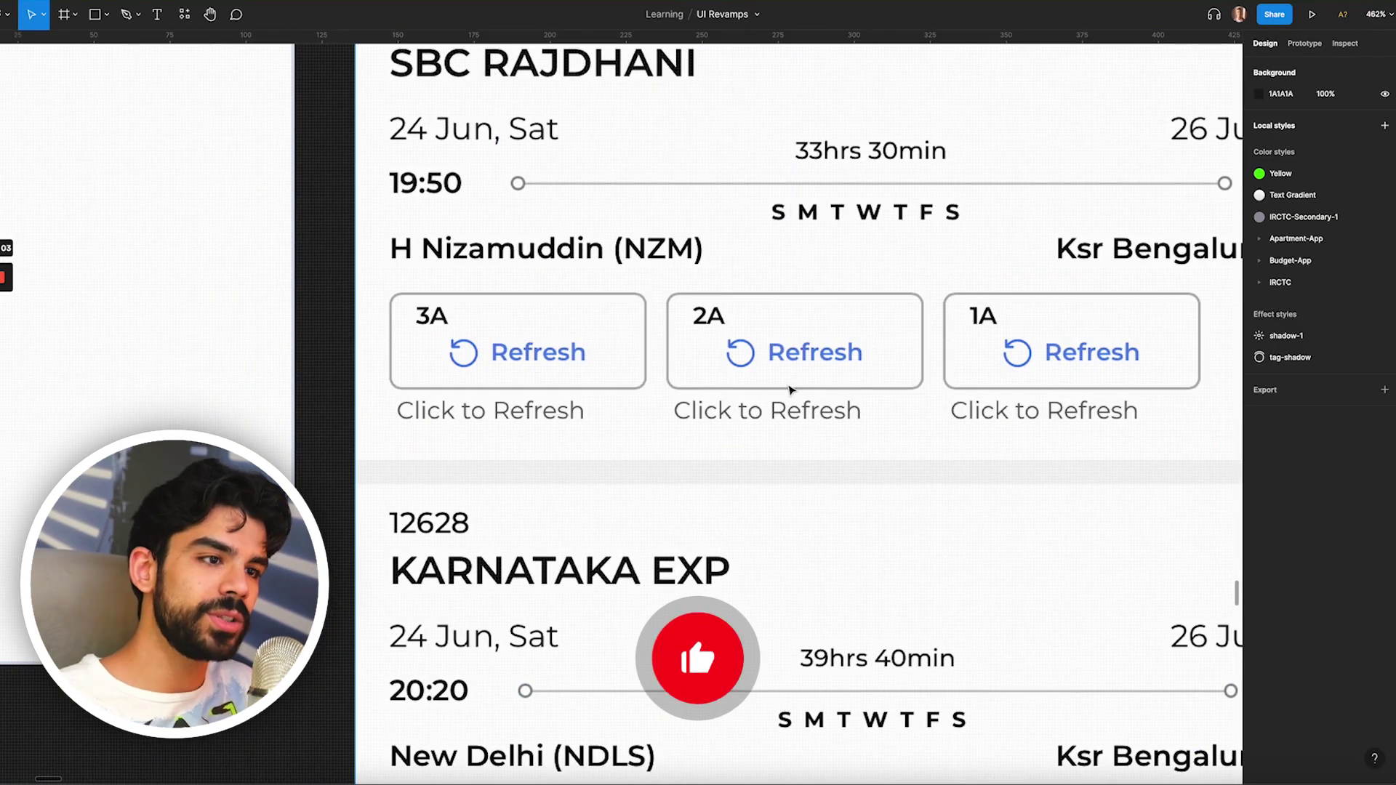
pyautogui.scroll(-10, 868, 412)
pyautogui.scroll(-5, 877, 409)
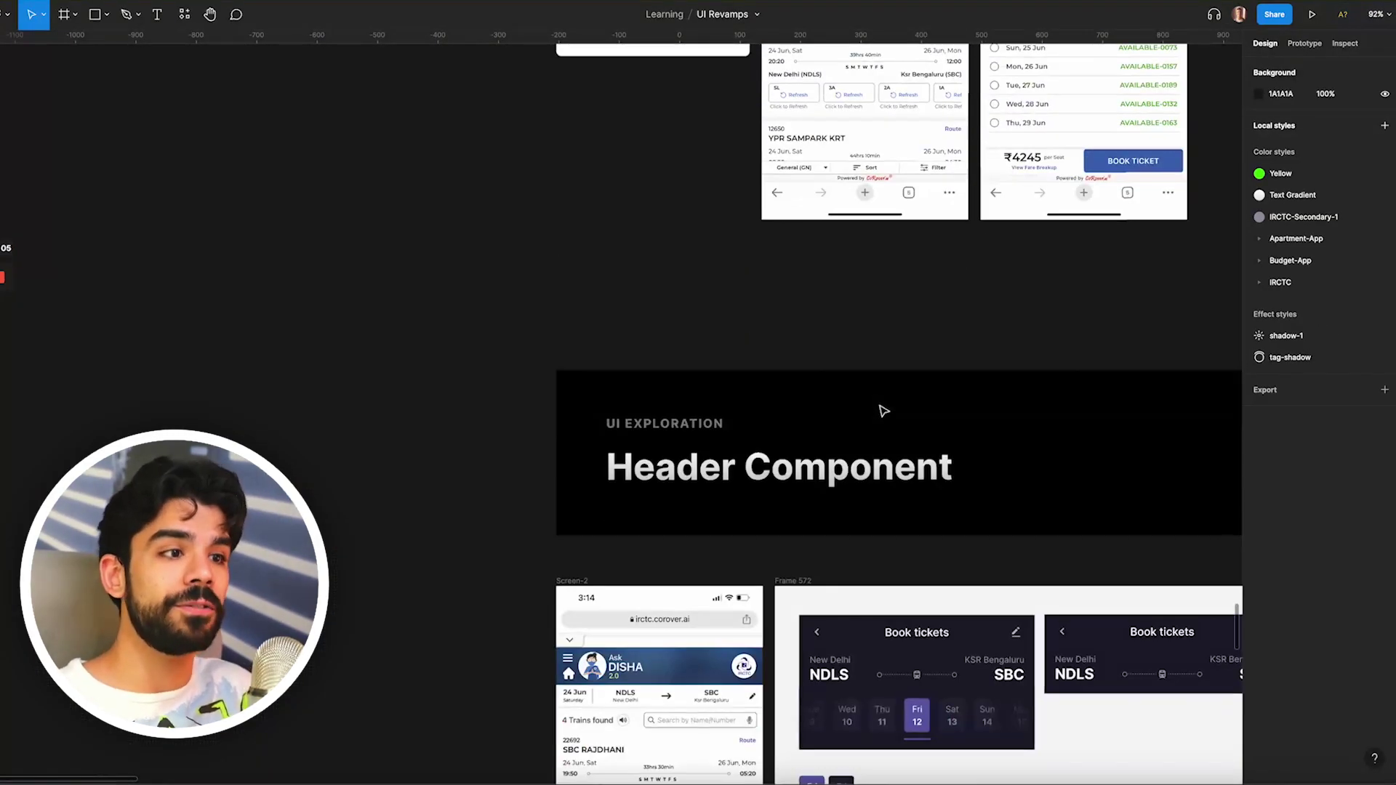
pyautogui.scroll(4, 882, 408)
pyautogui.scroll(-10, 880, 408)
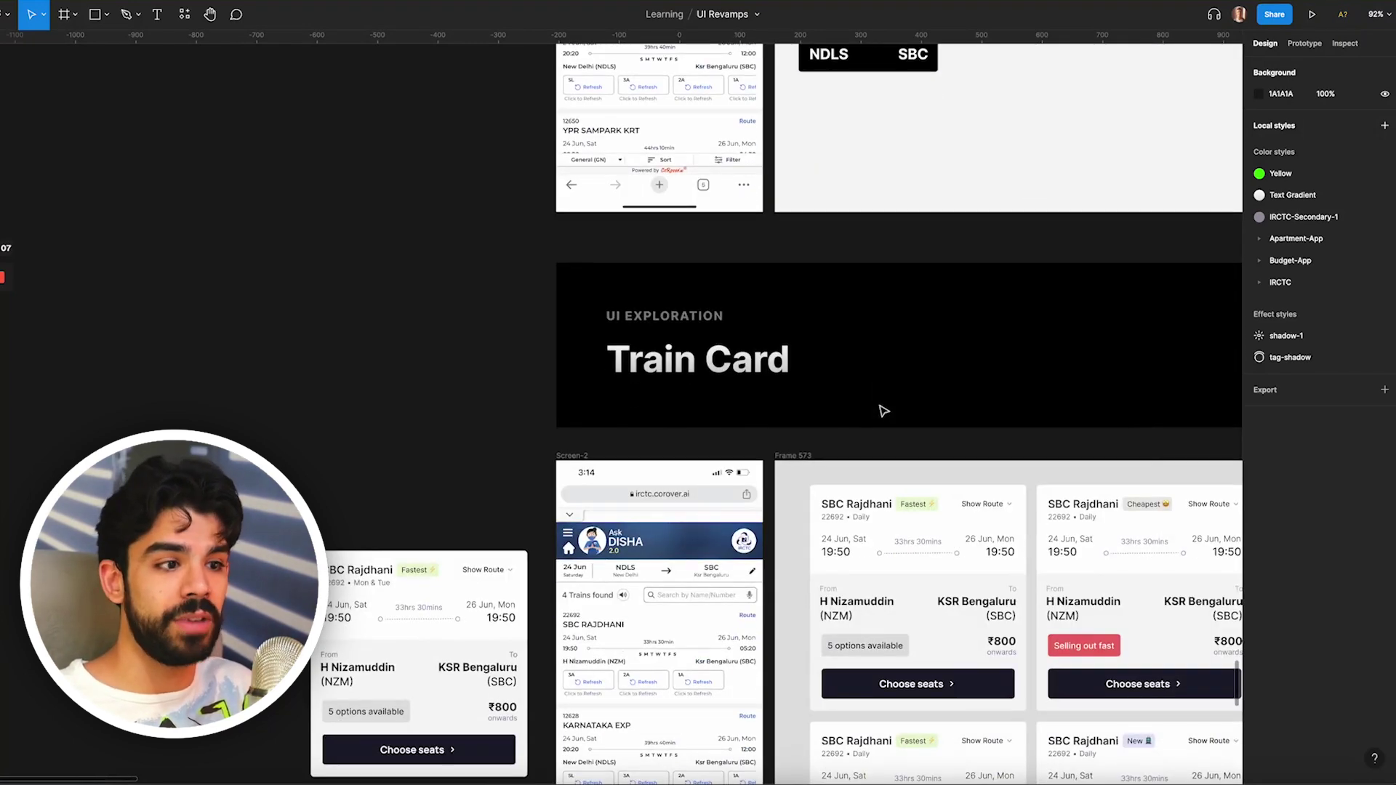
pyautogui.scroll(-2, 881, 412)
pyautogui.scroll(6, 352, 364)
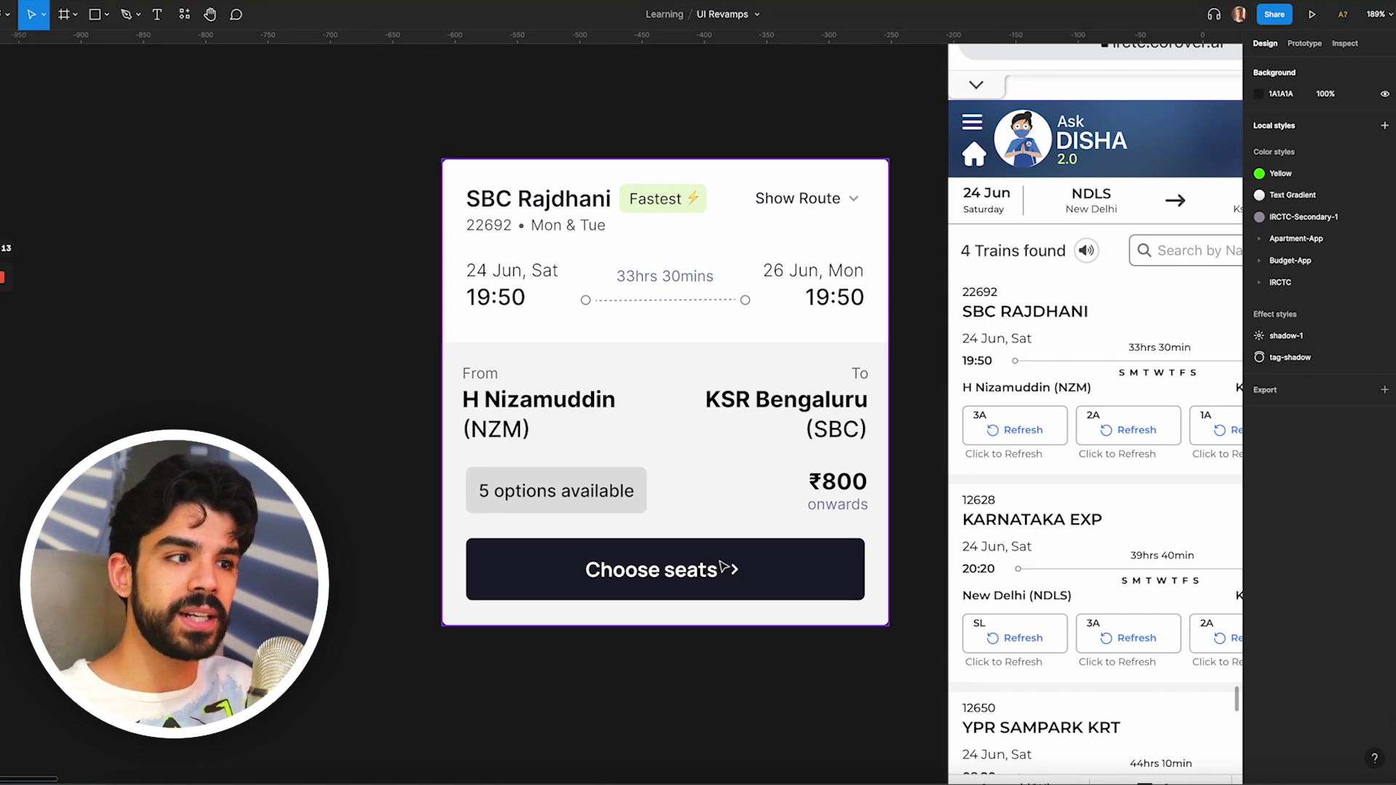
# - Sample the #1C1C2F dark fill, then zoom in on the Before/After phone screens
pyautogui.scroll(-5, 722, 565)
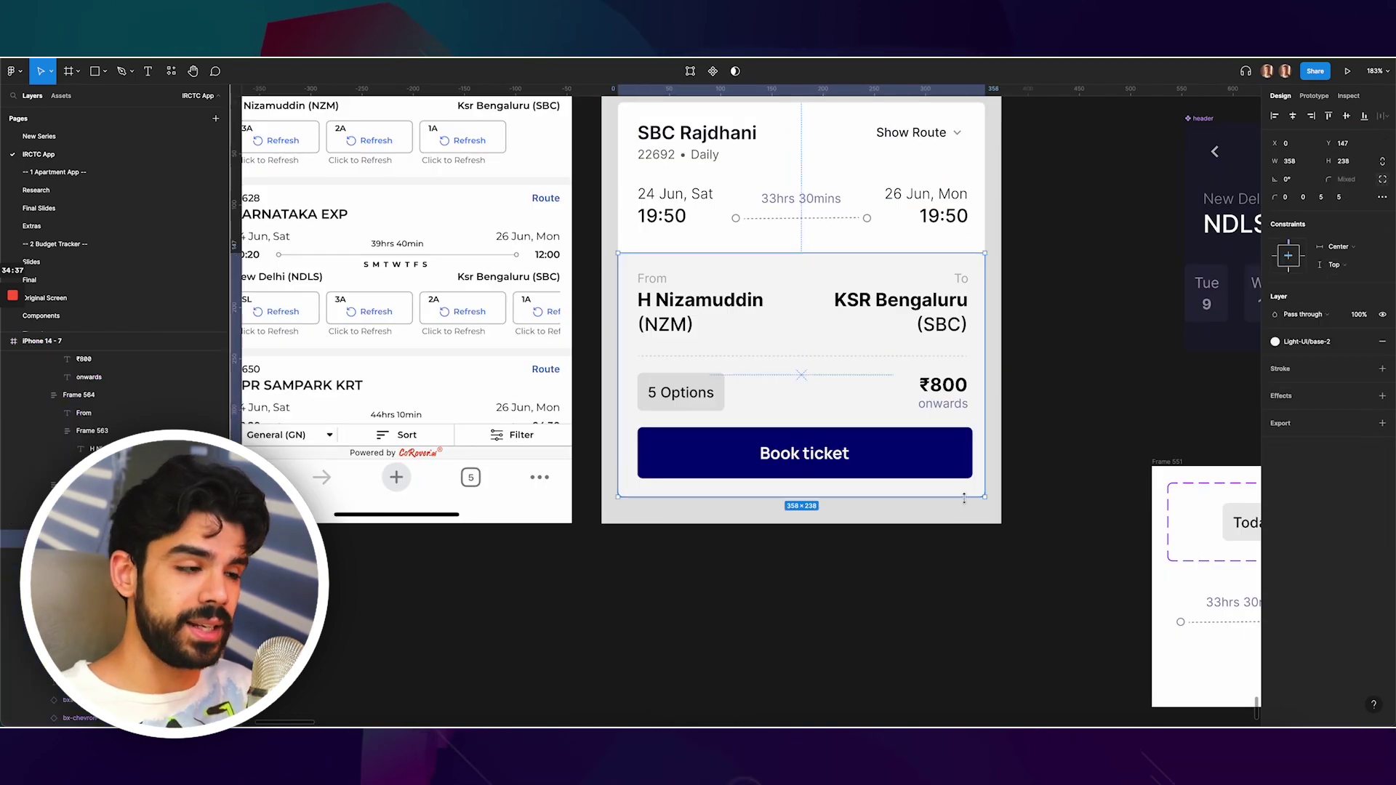
pyautogui.click(1275, 508)
pyautogui.click(1142, 602)
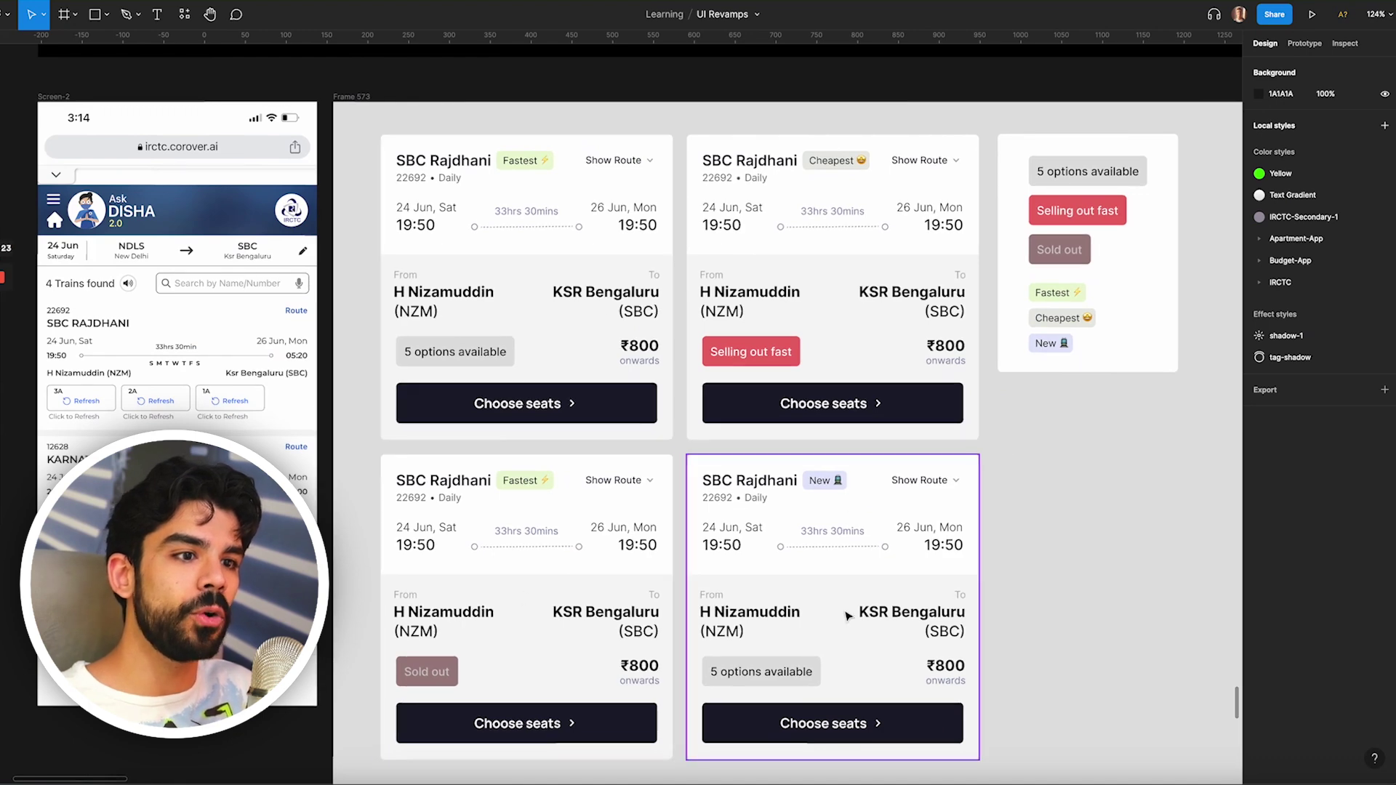
pyautogui.scroll(6, 1193, 289)
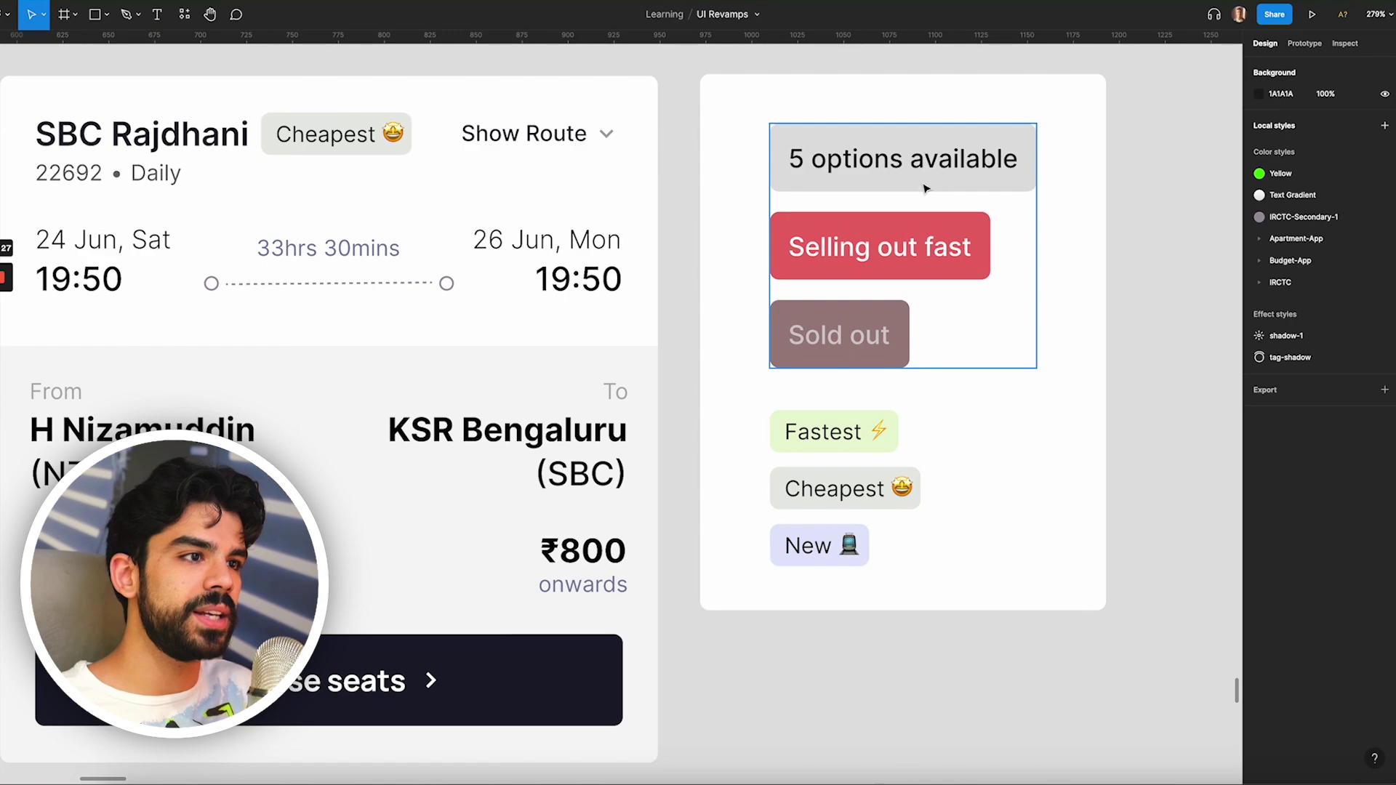
pyautogui.scroll(-10, 935, 194)
pyautogui.scroll(-10, 991, 198)
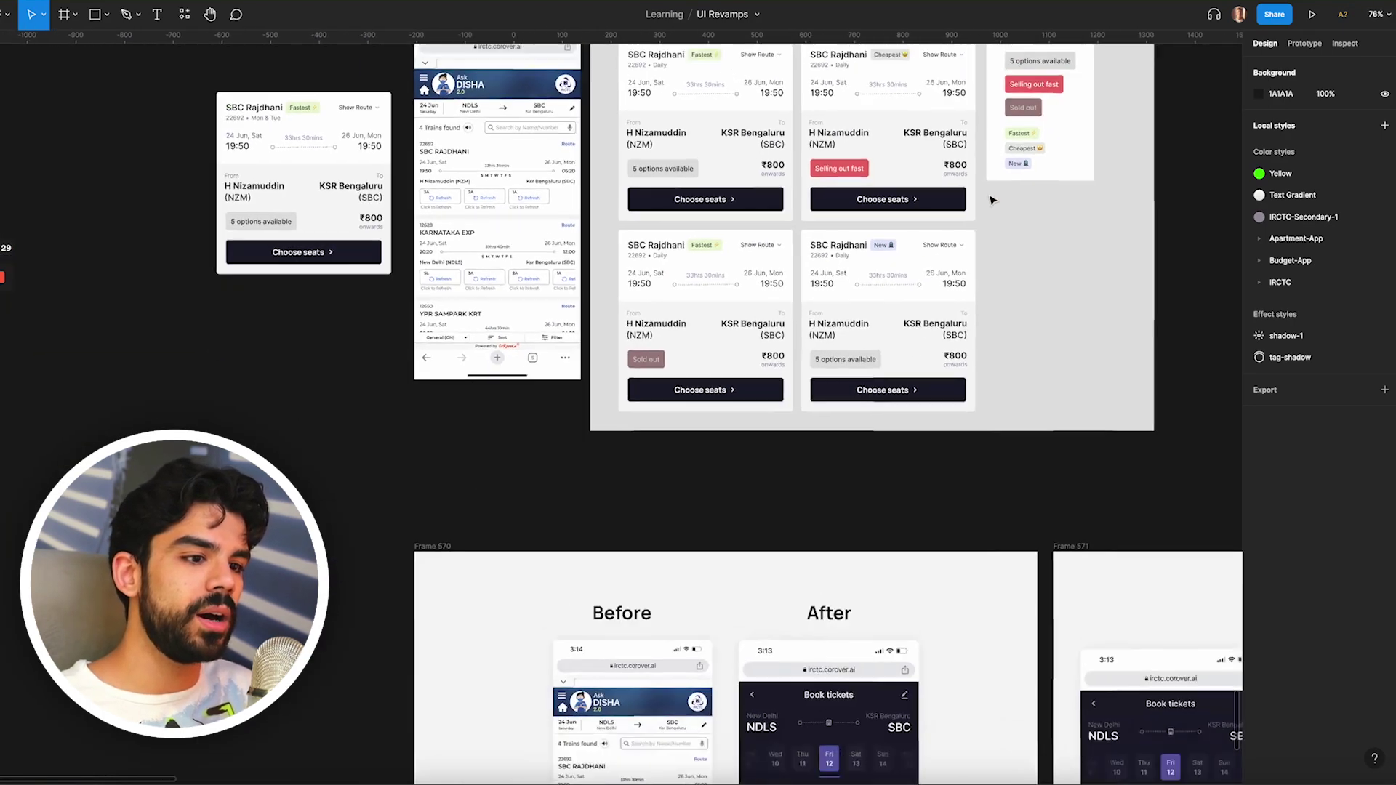
pyautogui.scroll(6, 761, 481)
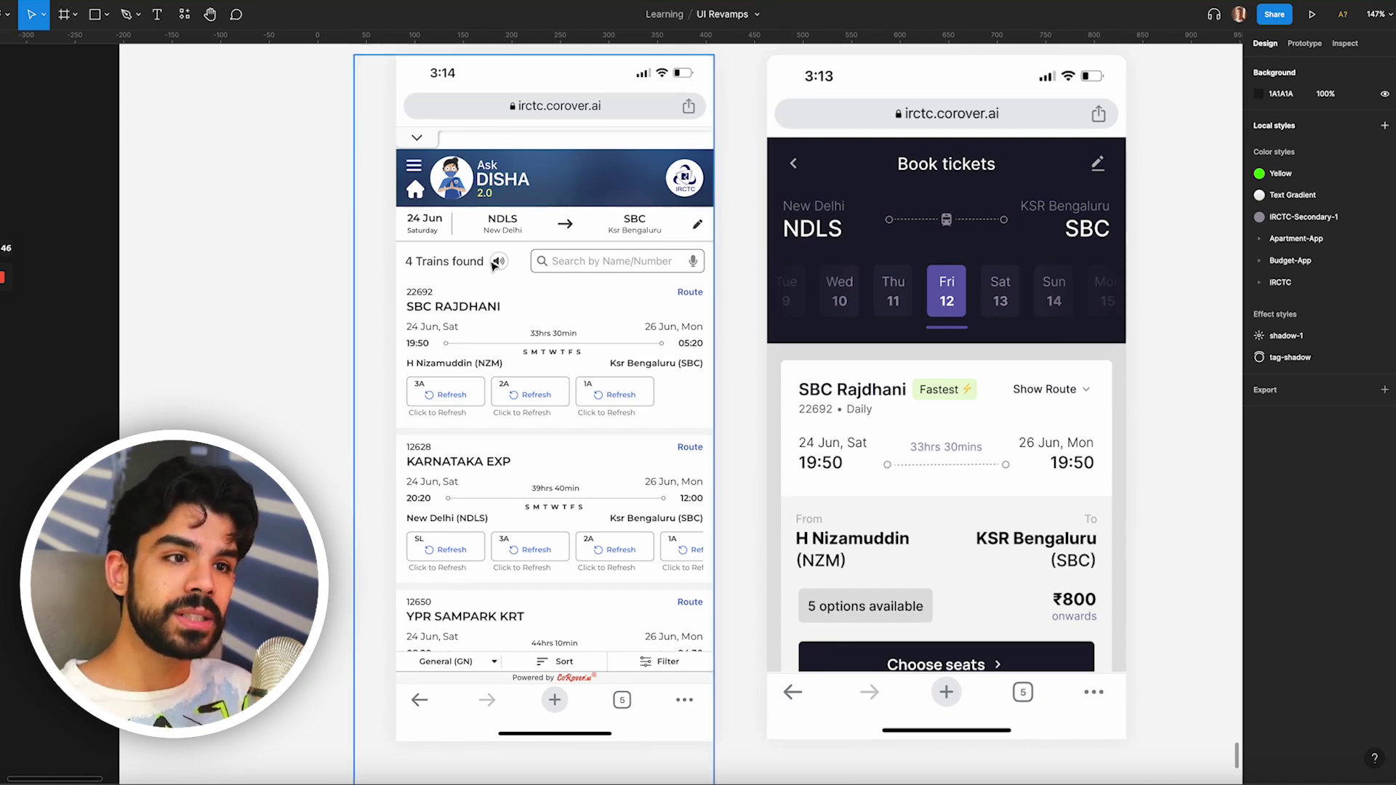
# - Zoom into the old screen's train list, then pan right to Frame 571's three redesigned screens
pyautogui.scroll(5, 411, 249)
pyautogui.scroll(-3, 511, 360)
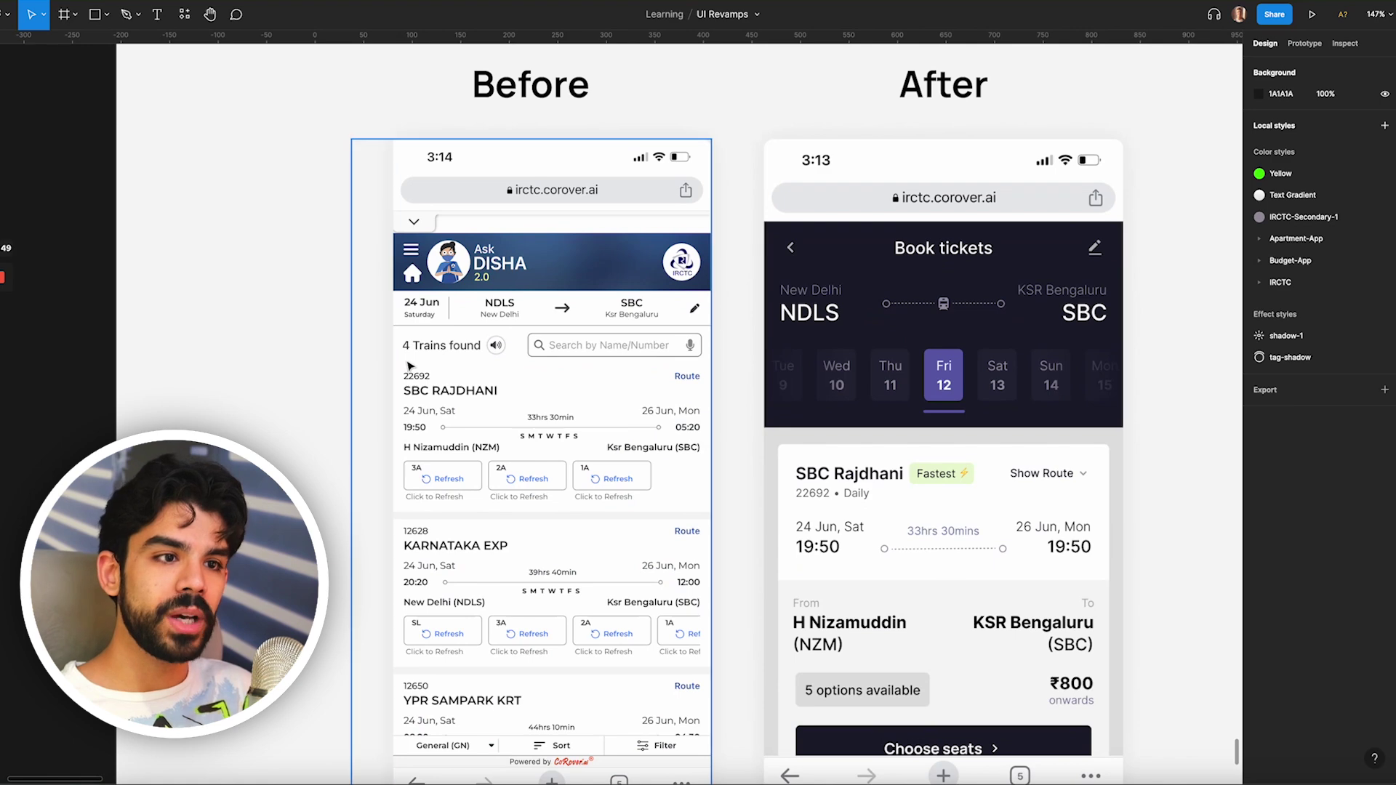
pyautogui.scroll(5, 404, 357)
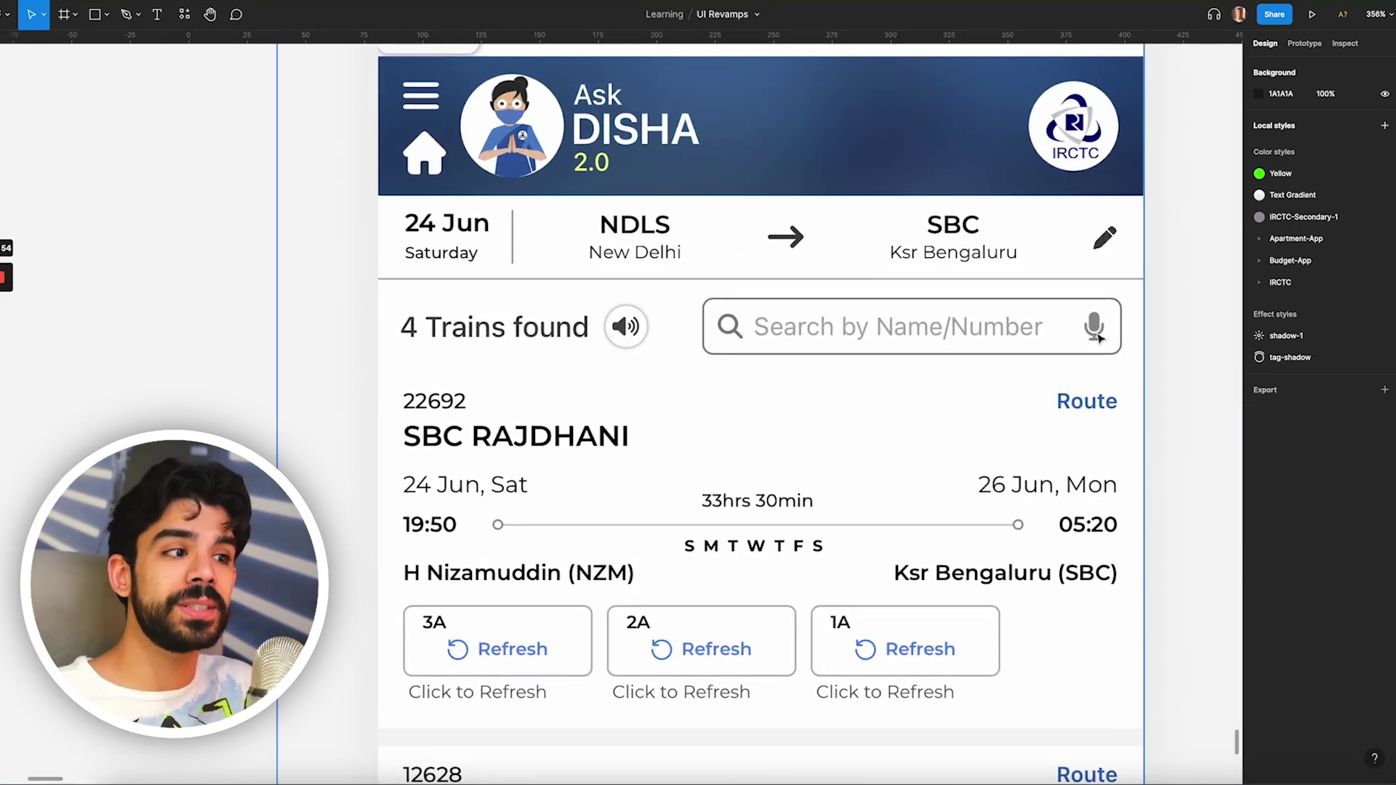
pyautogui.scroll(-5, 622, 329)
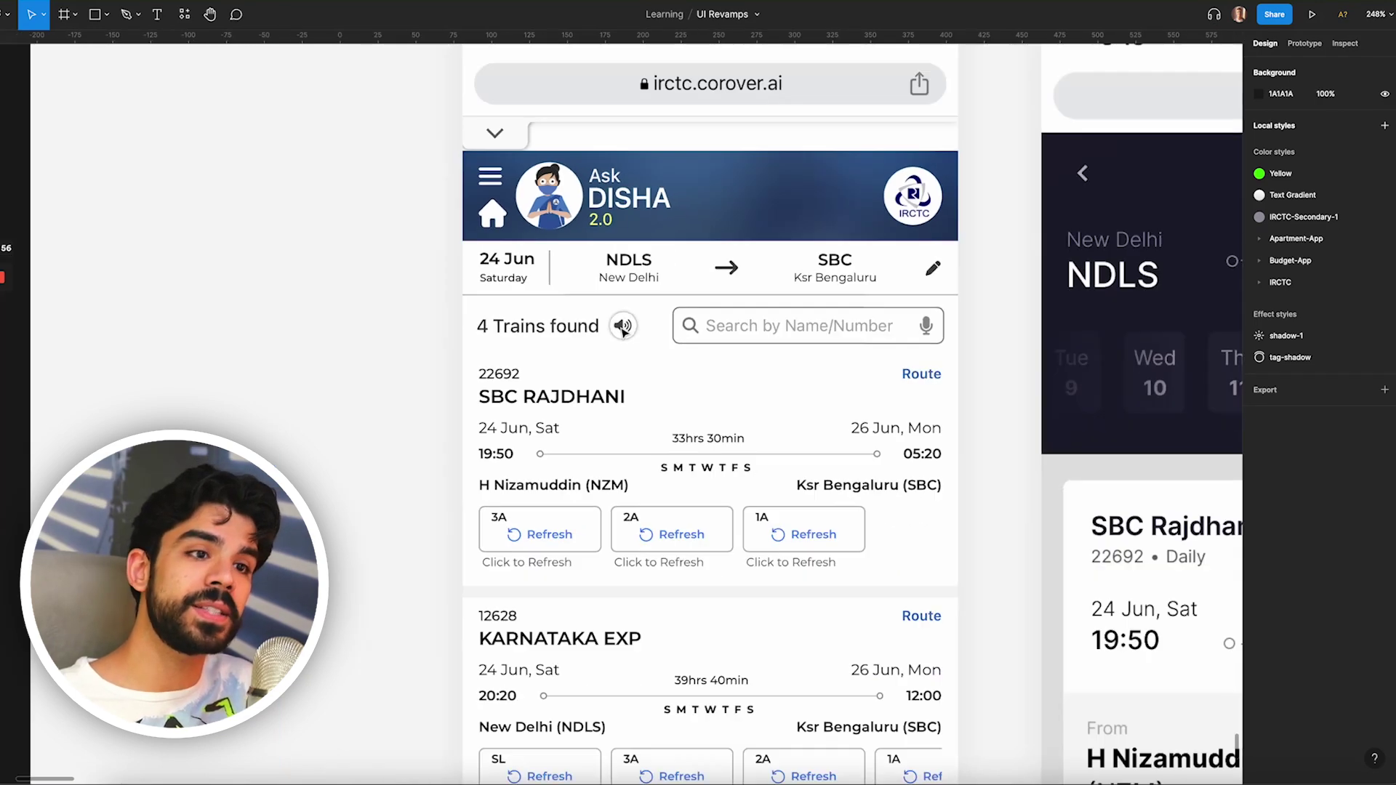
pyautogui.scroll(-3, 623, 333)
pyautogui.scroll(-4, 624, 333)
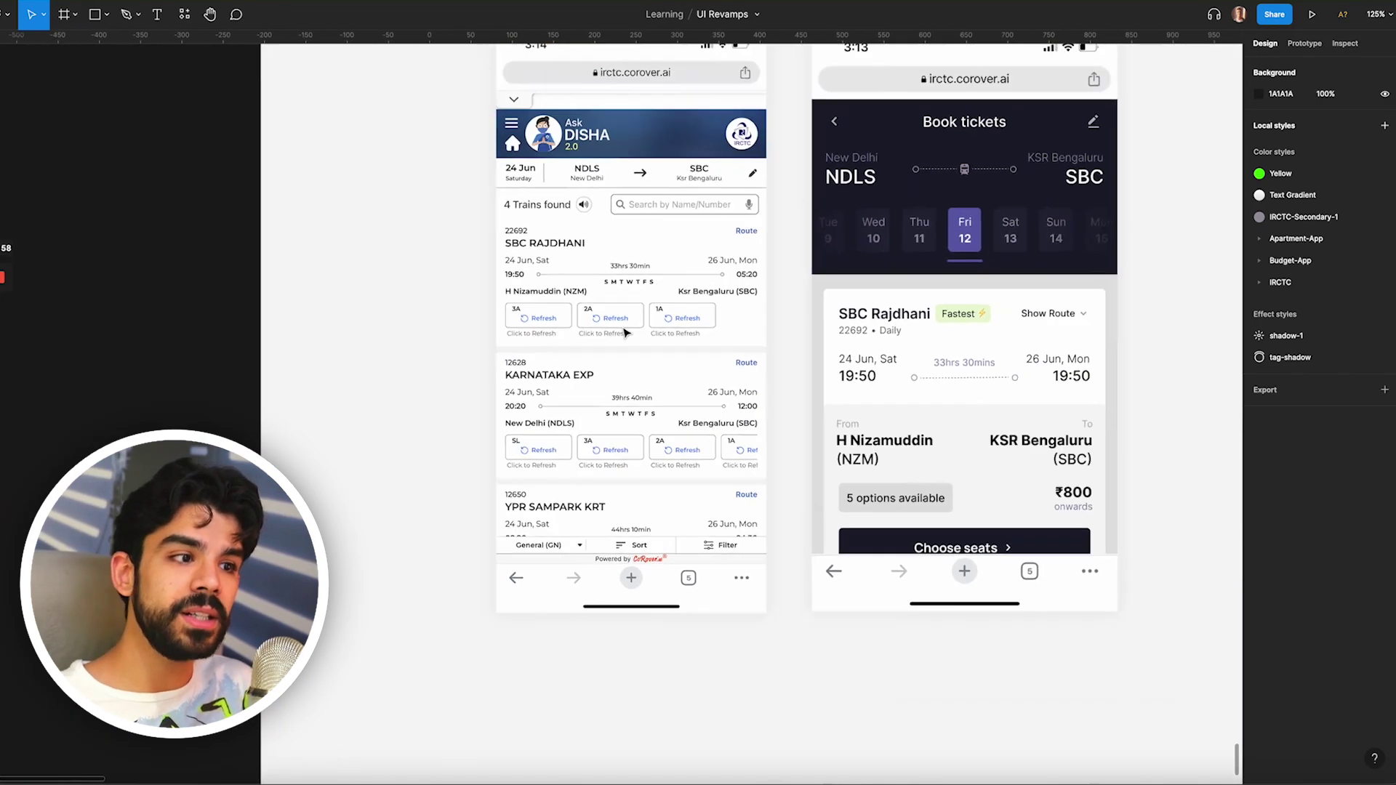
pyautogui.hscroll(1, 855, 358)
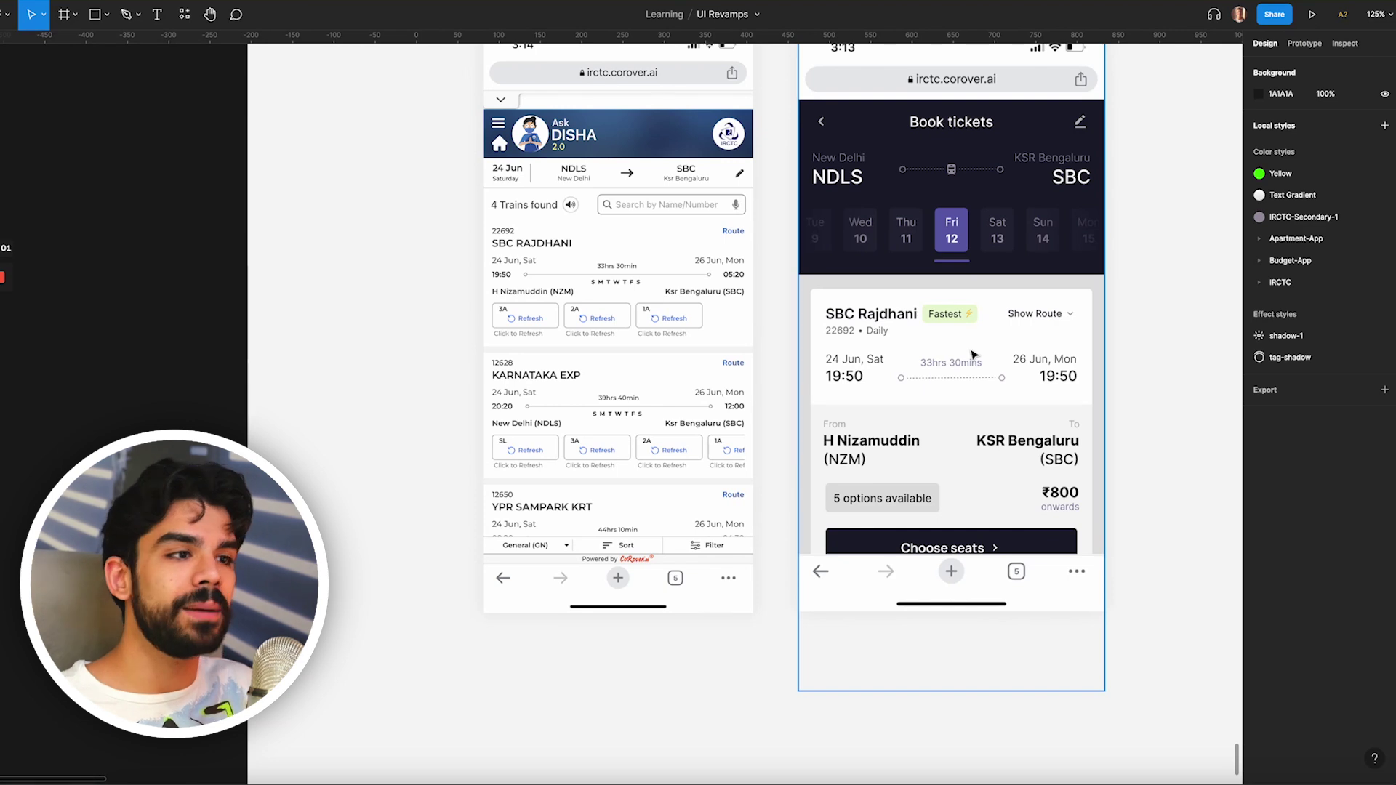
pyautogui.scroll(2, 975, 349)
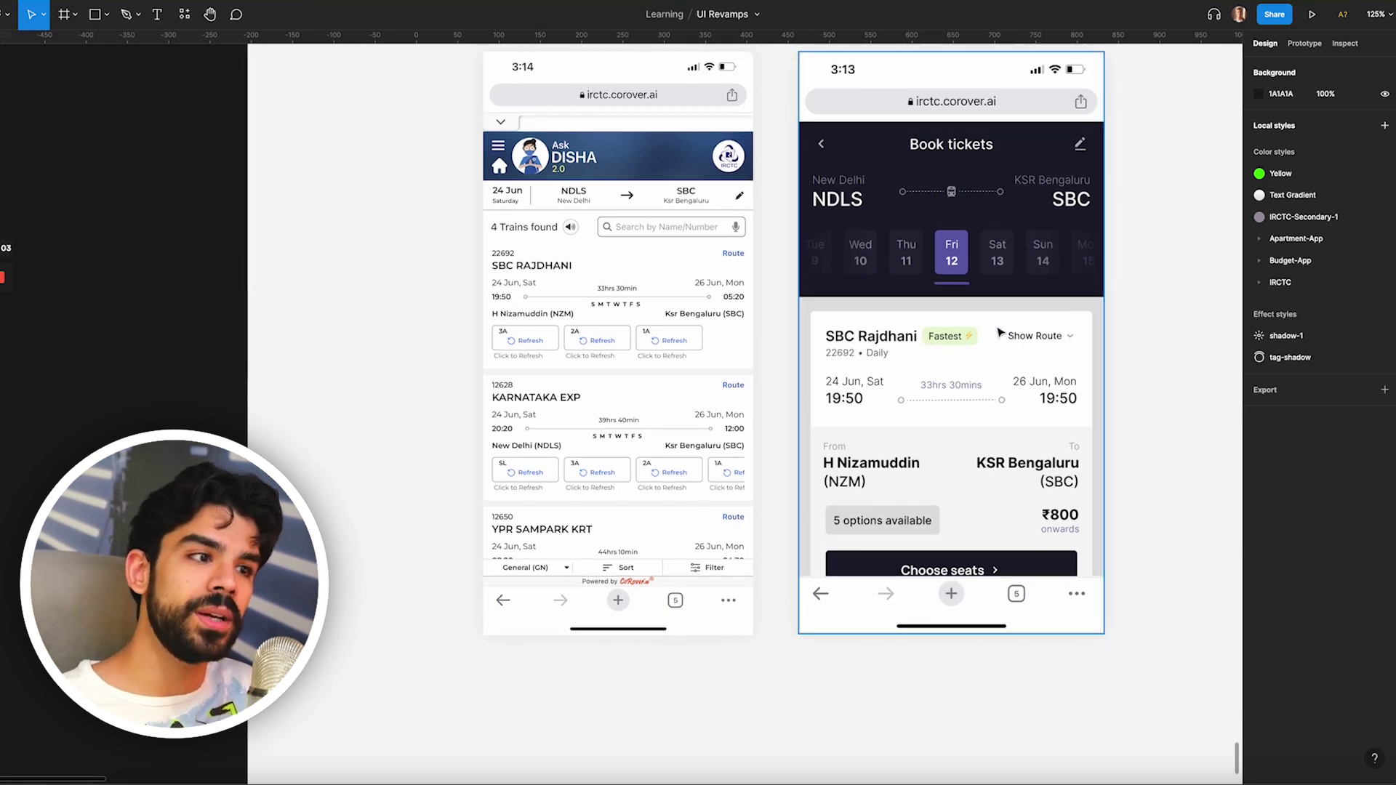
pyautogui.scroll(2, 1000, 333)
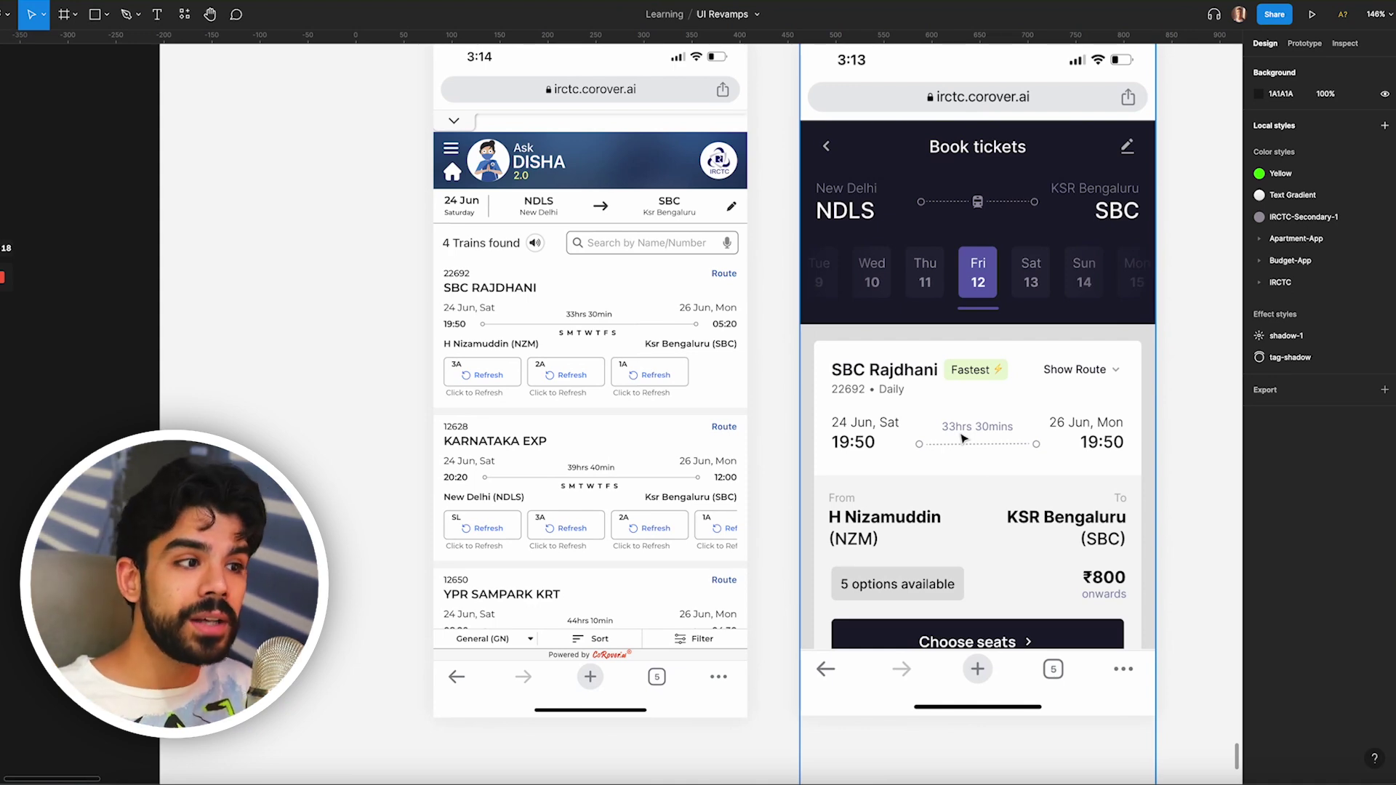
pyautogui.scroll(-5, 963, 439)
pyautogui.hscroll(6, 964, 438)
pyautogui.scroll(3, 890, 463)
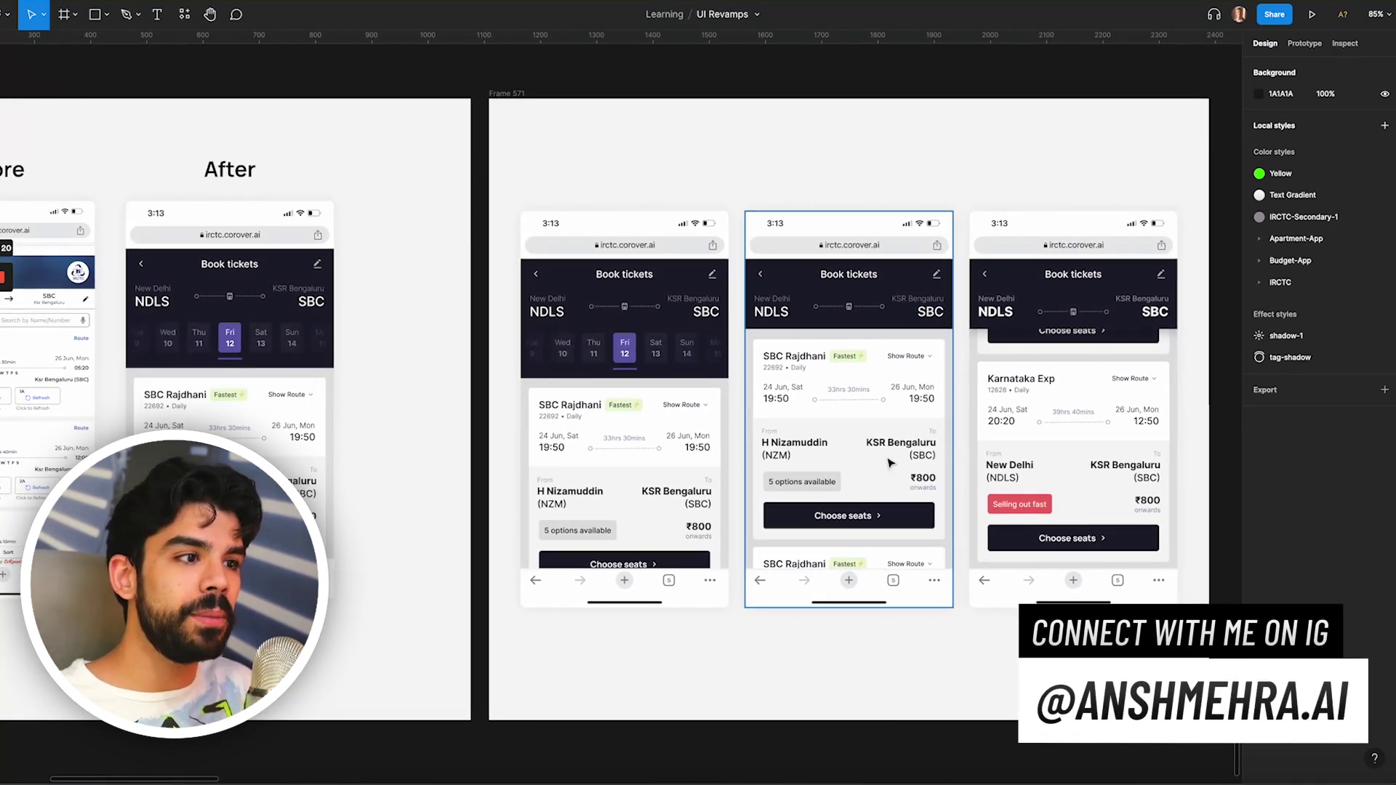
pyautogui.scroll(4, 890, 463)
pyautogui.hscroll(-2, 654, 436)
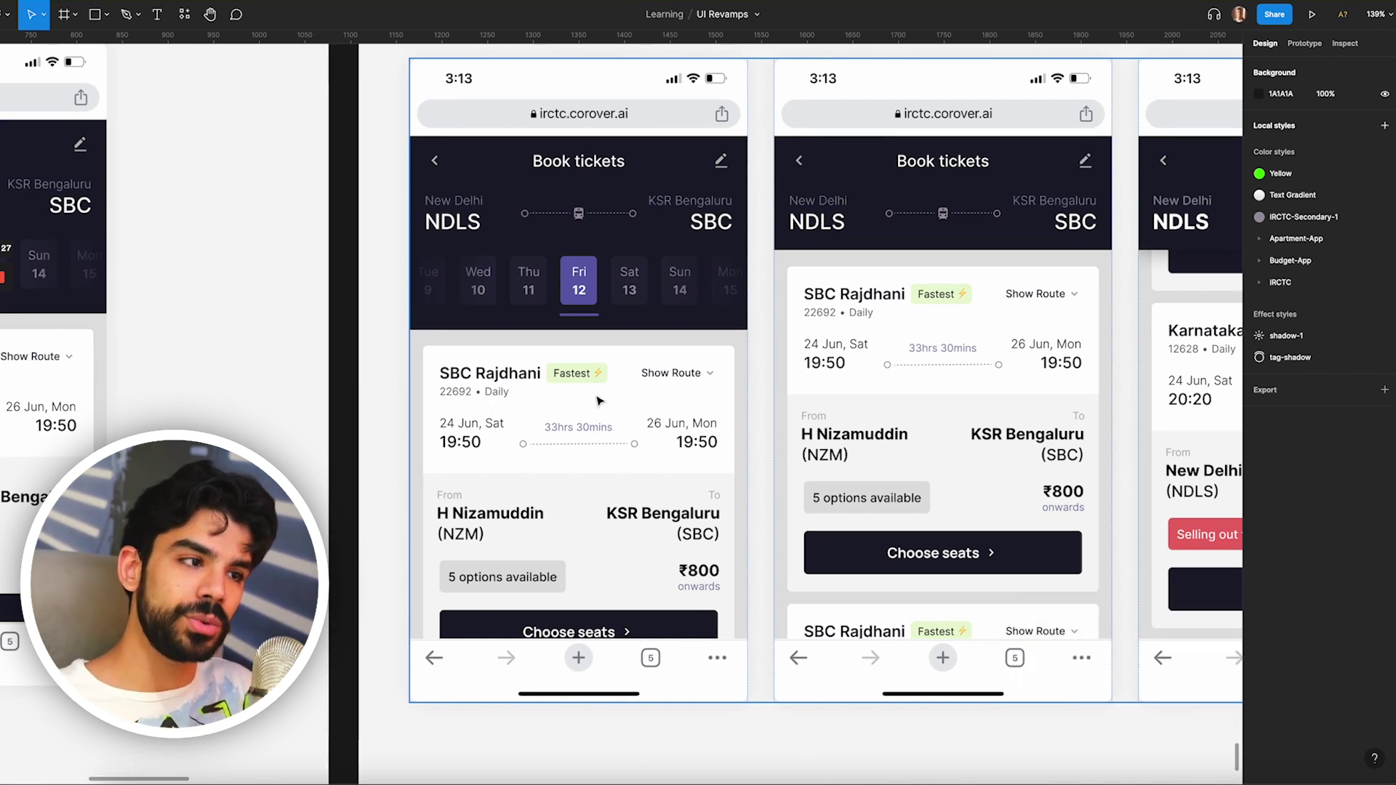
pyautogui.hscroll(-5, 700, 406)
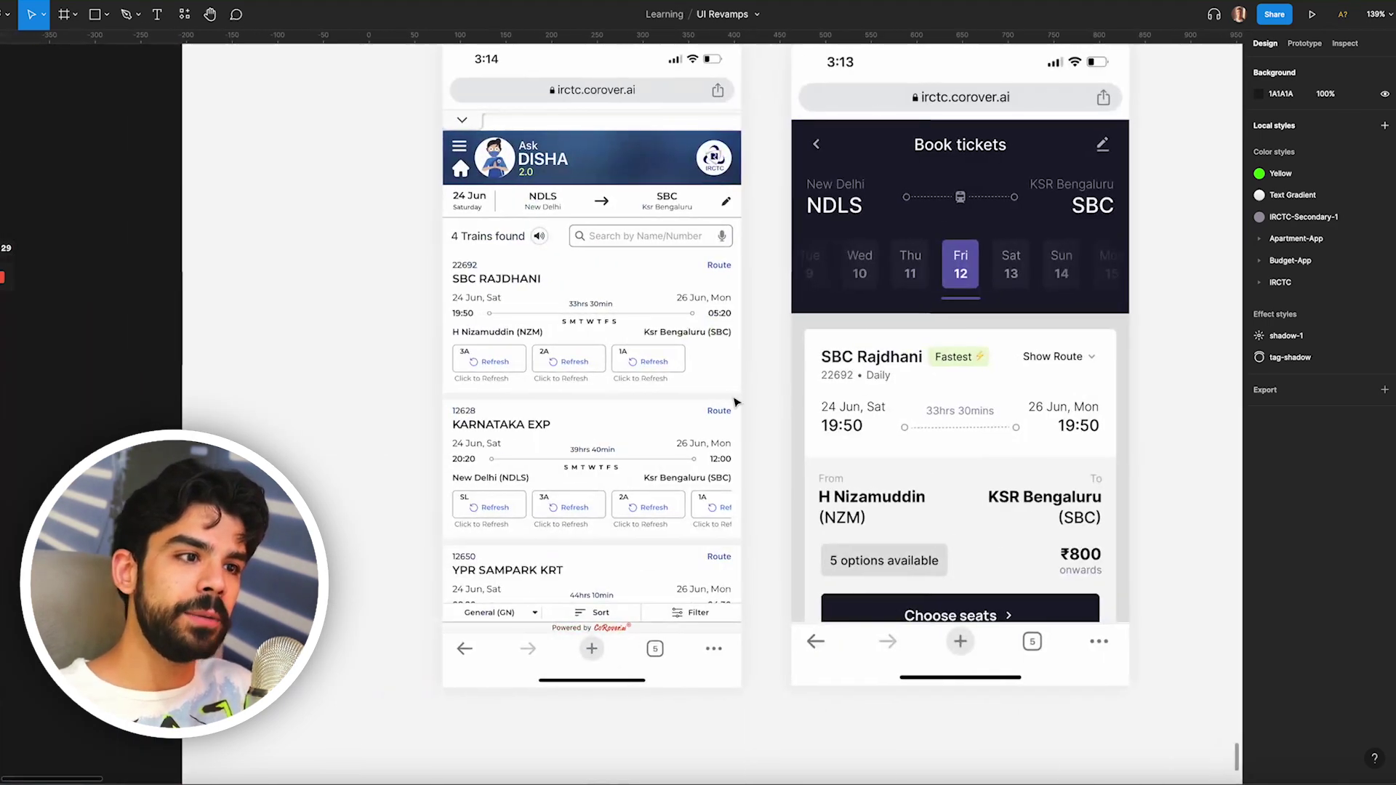
pyautogui.scroll(5, 749, 304)
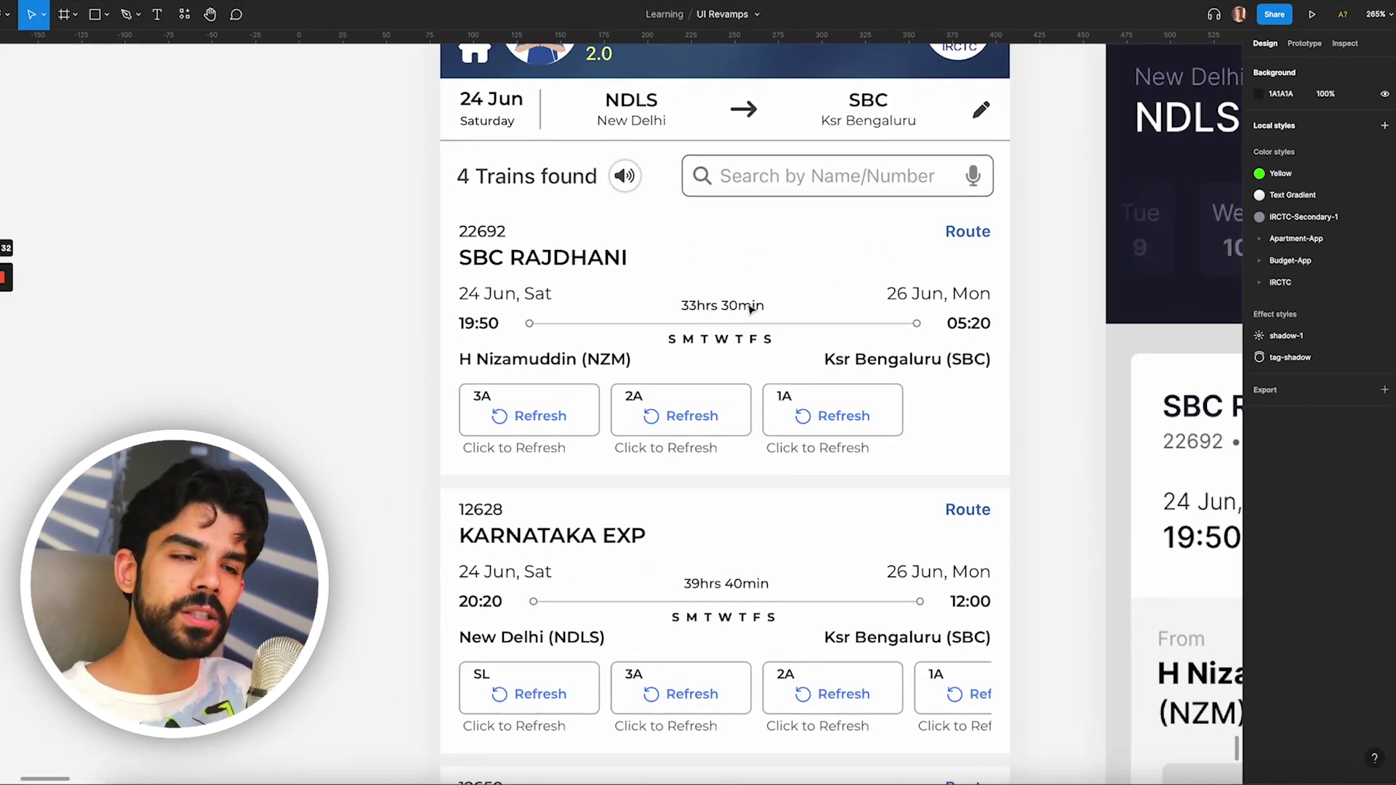
pyautogui.scroll(-5, 749, 306)
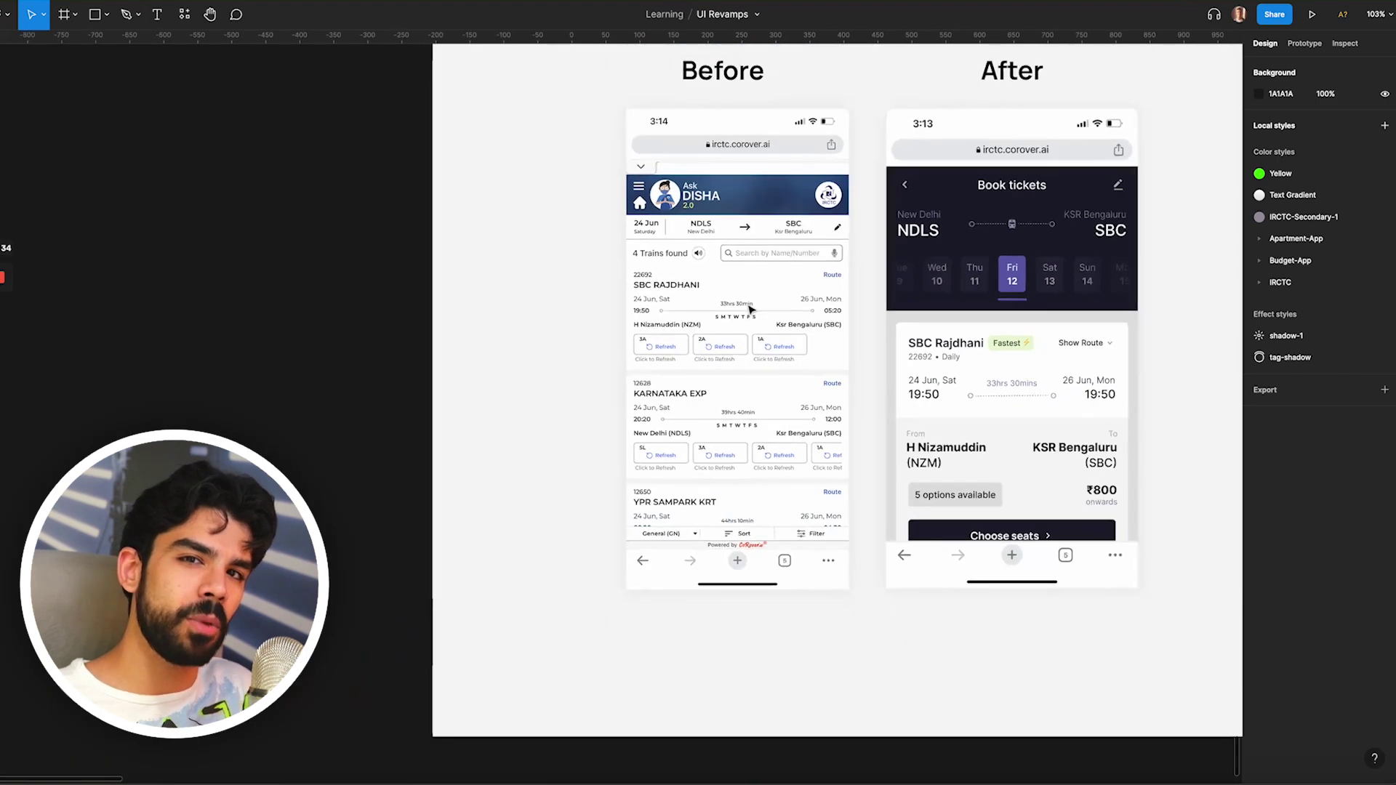
pyautogui.hscroll(5, 749, 312)
pyautogui.scroll(2, 749, 312)
pyautogui.hscroll(3, 963, 360)
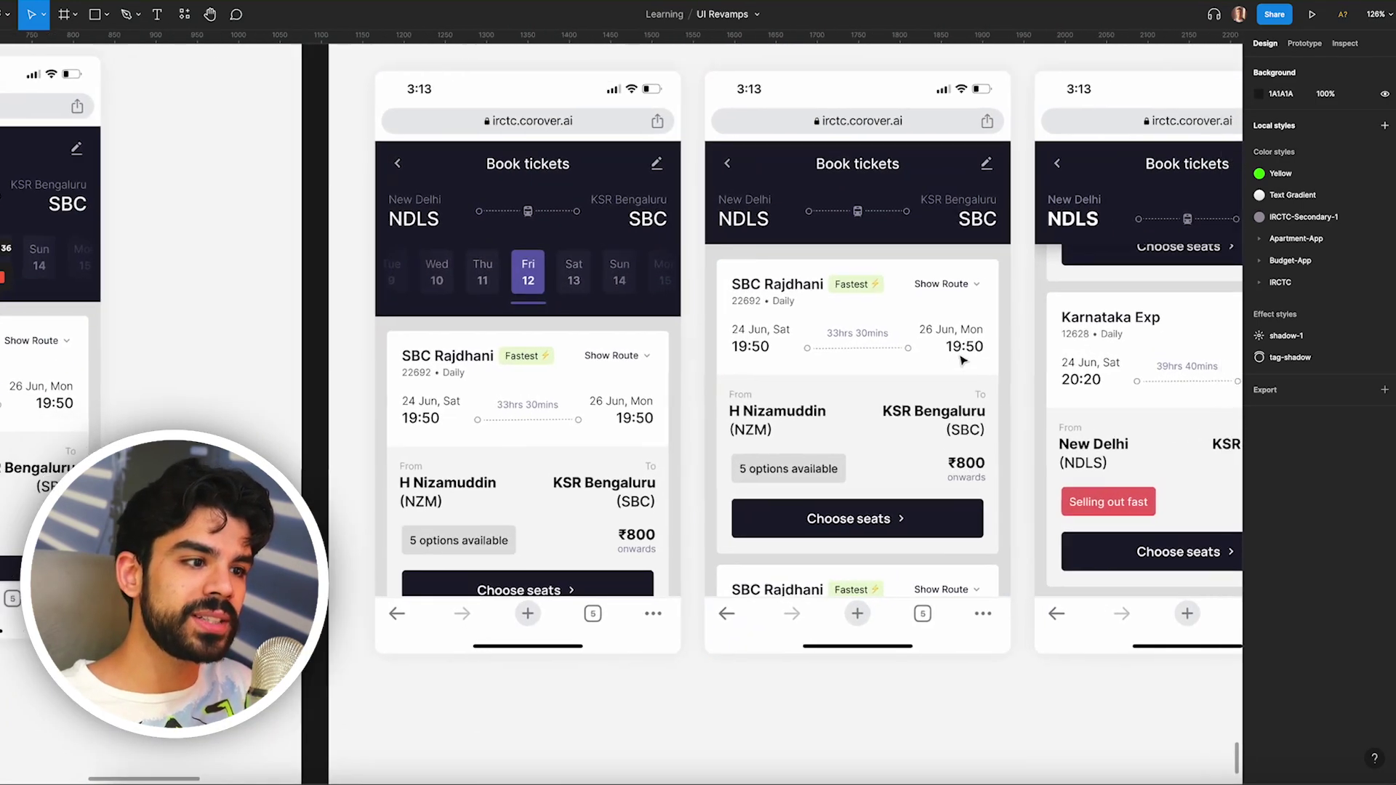
pyautogui.scroll(3, 836, 334)
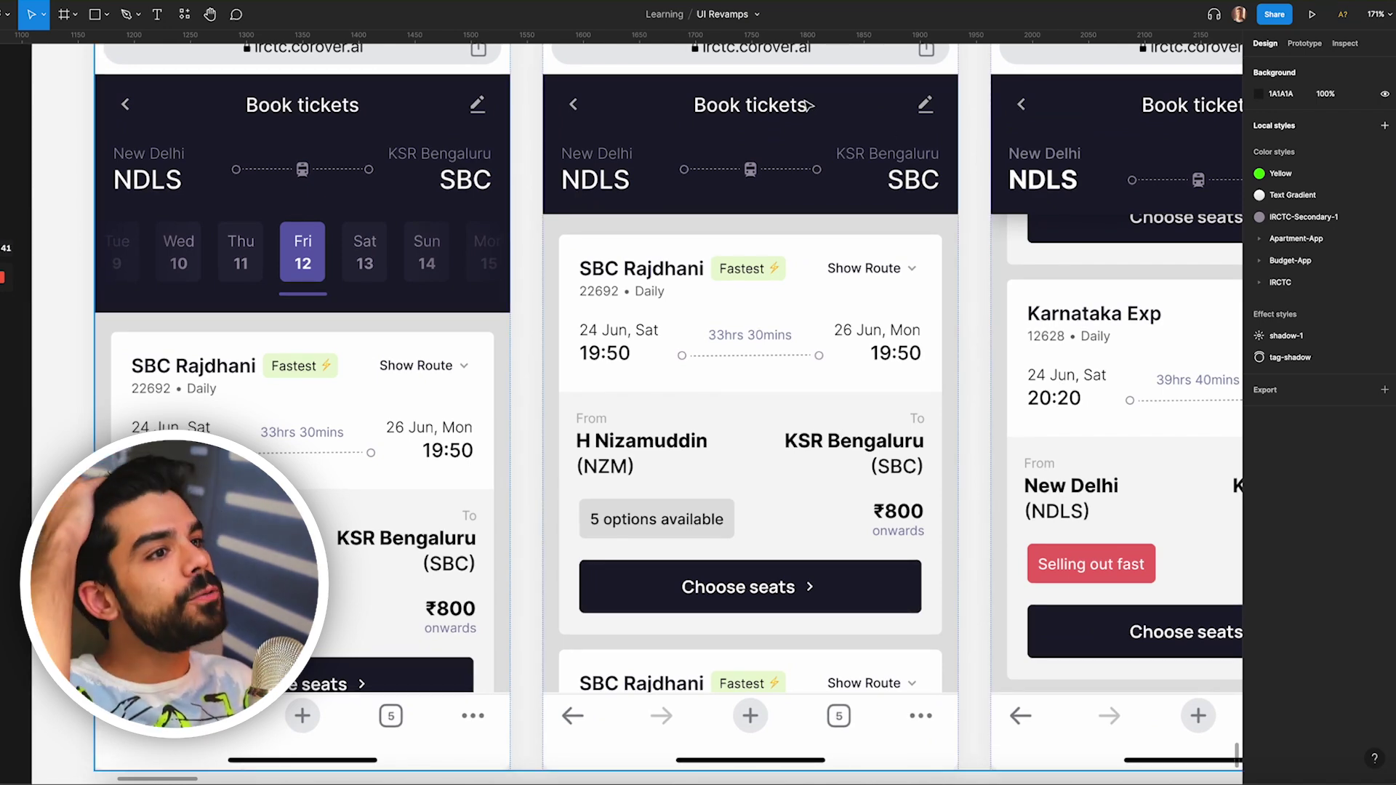
pyautogui.scroll(-3, 860, 315)
pyautogui.hscroll(2, 1087, 295)
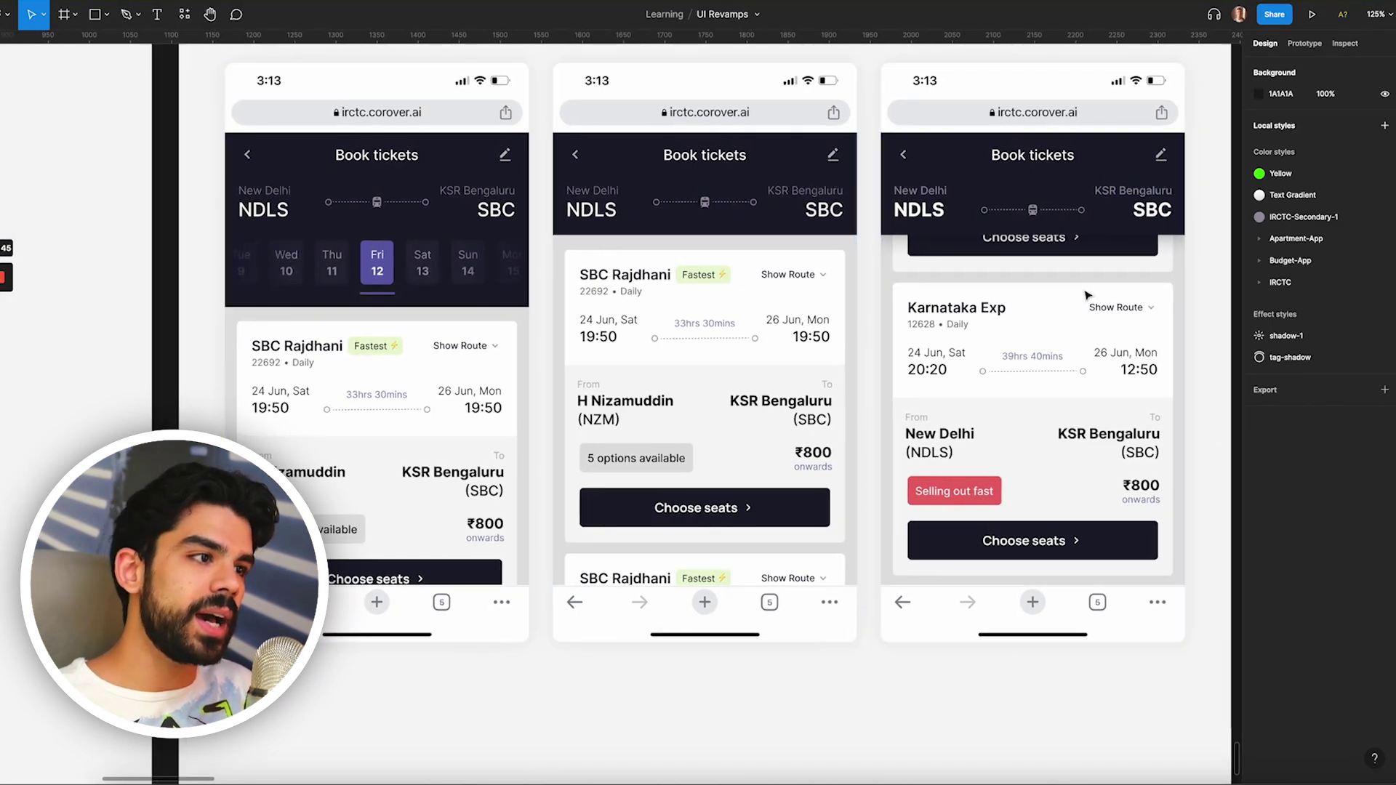
pyautogui.scroll(5, 966, 243)
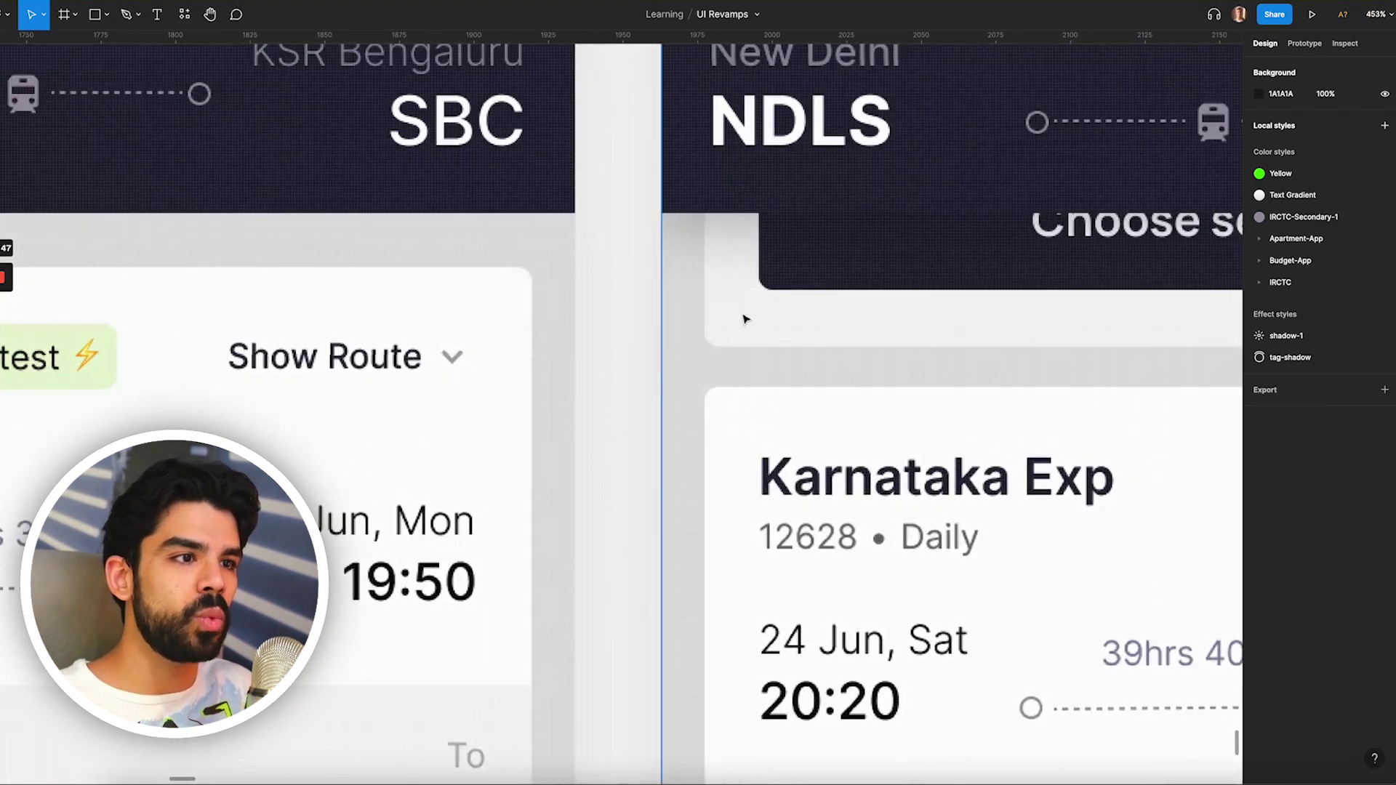
pyautogui.scroll(2, 776, 250)
pyautogui.hscroll(3, 782, 249)
pyautogui.scroll(-3, 779, 246)
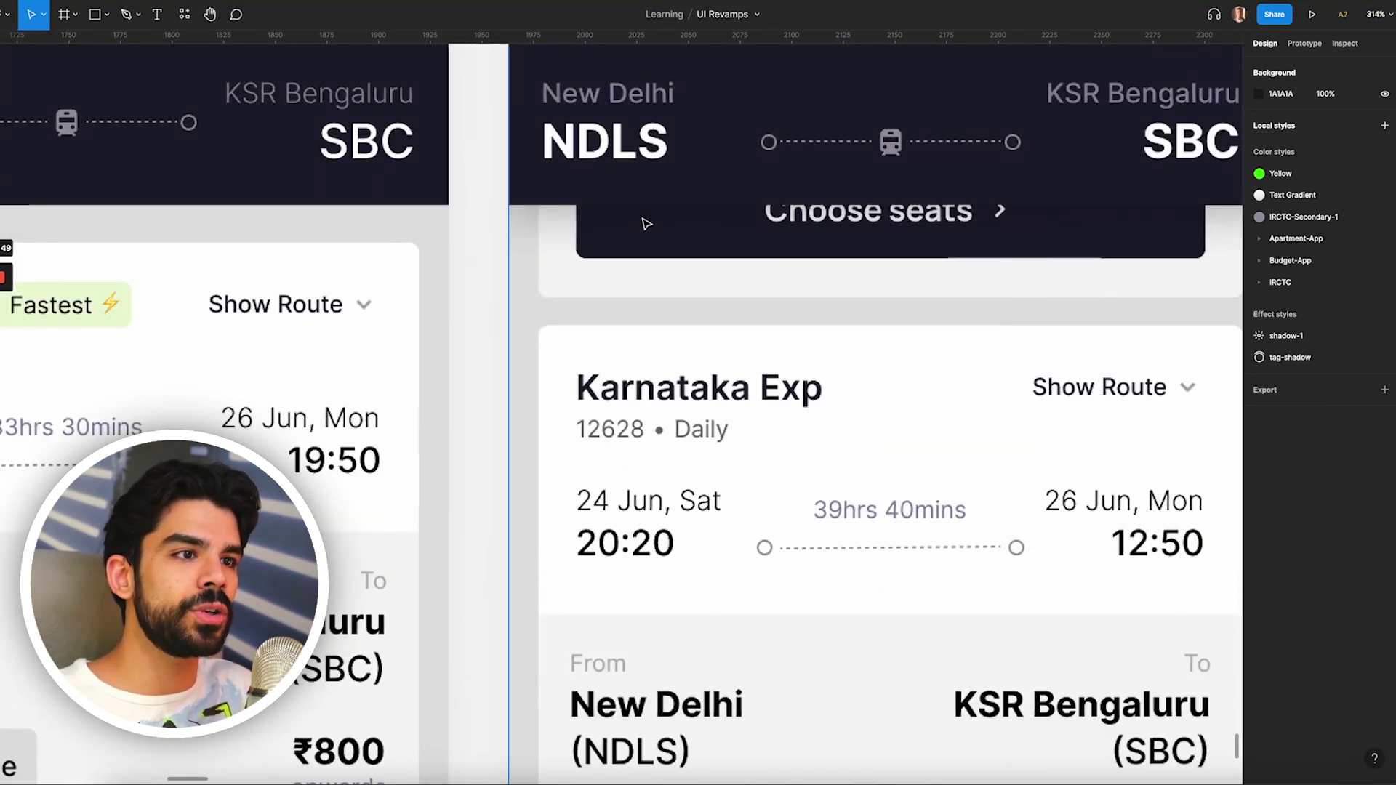
pyautogui.scroll(3, 645, 224)
pyautogui.scroll(-3, 630, 215)
pyautogui.click(712, 175)
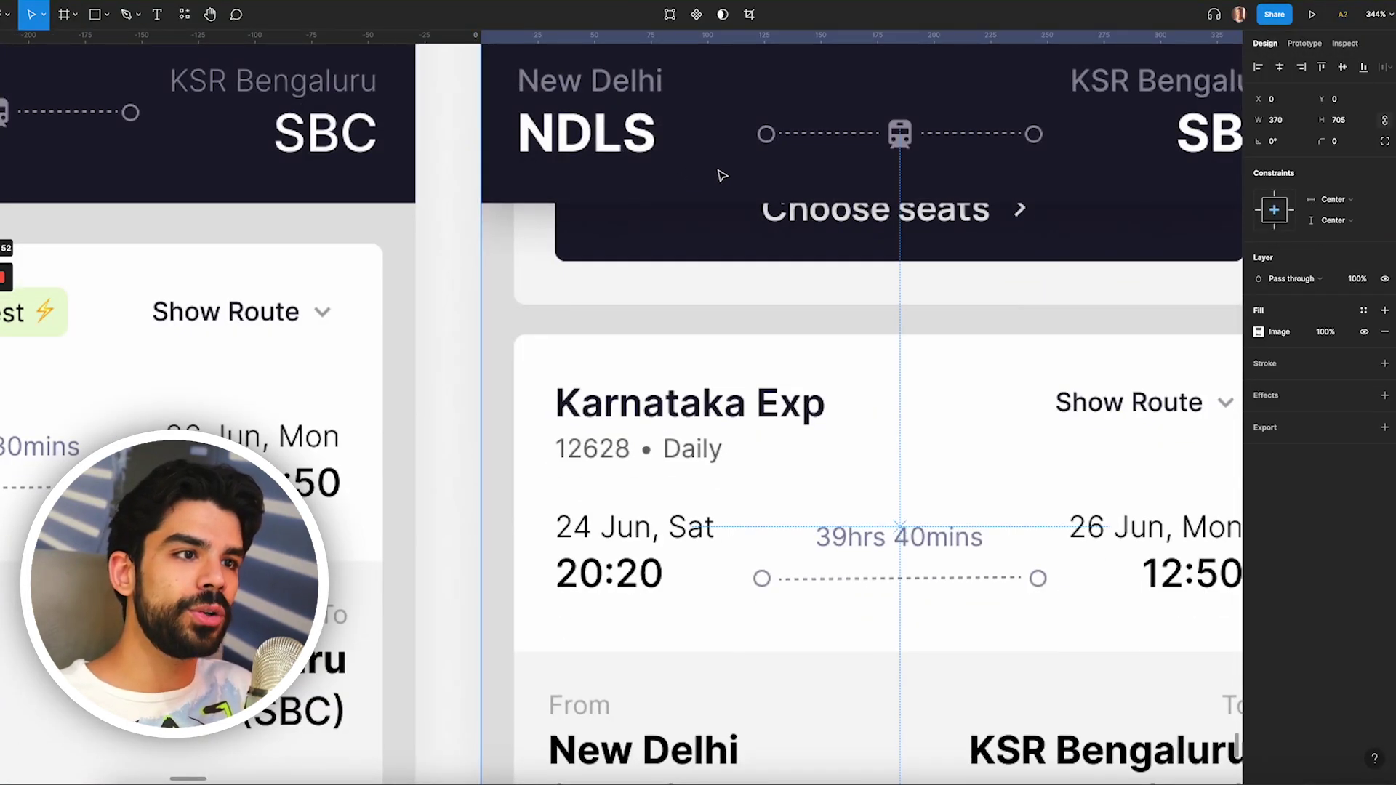
pyautogui.scroll(-5, 715, 200)
pyautogui.scroll(4, 1103, 189)
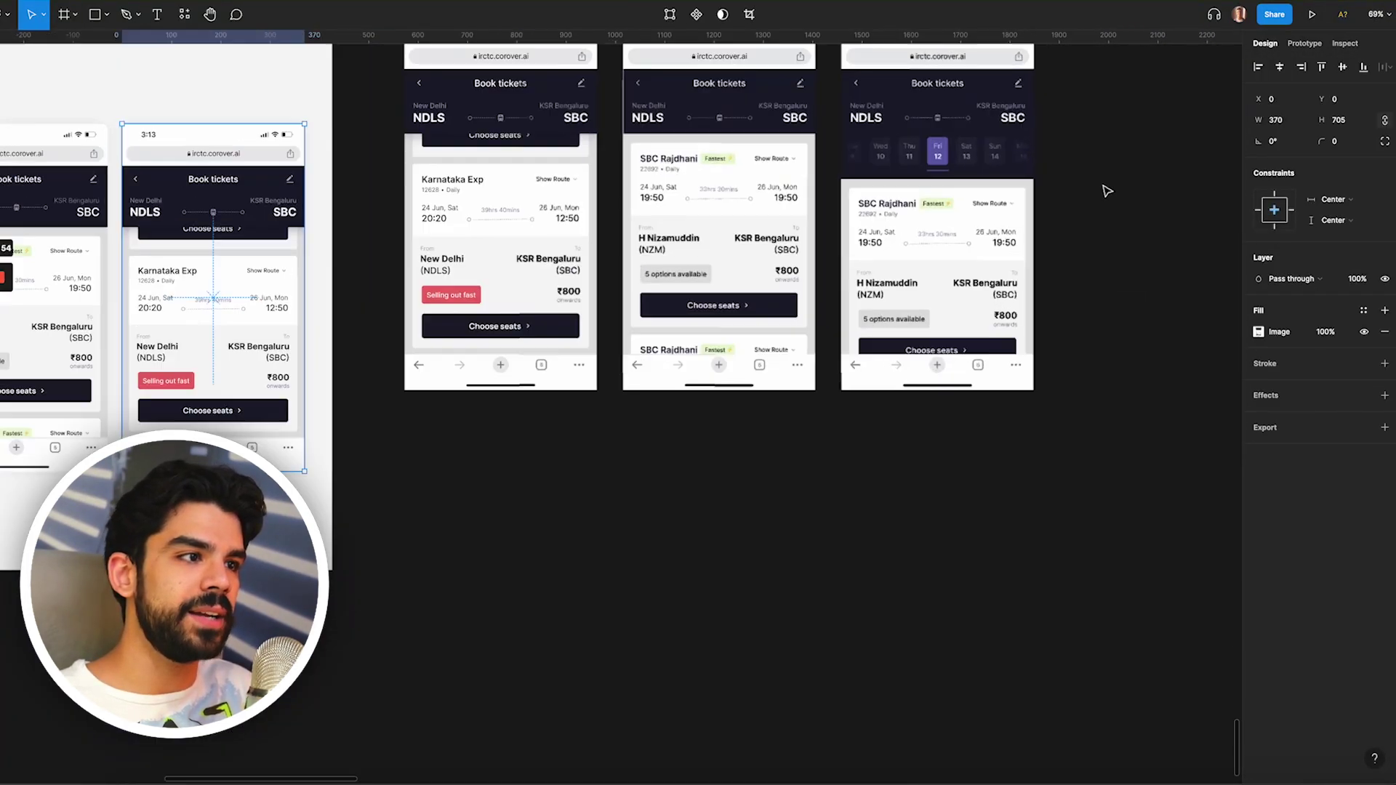
pyautogui.scroll(2, 913, 206)
pyautogui.click(670, 212)
pyautogui.scroll(-5, 670, 212)
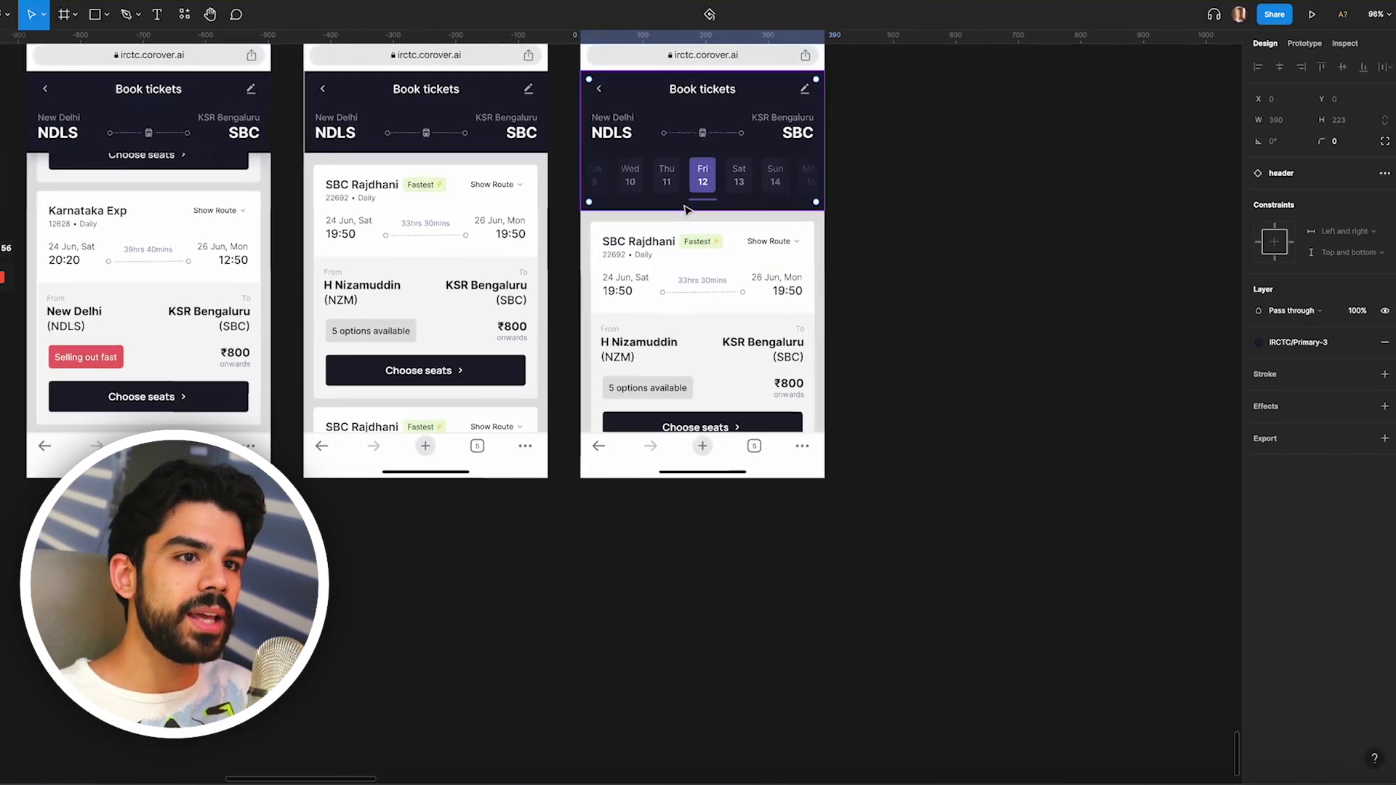
pyautogui.scroll(3, 687, 211)
pyautogui.hscroll(-3, 687, 210)
pyautogui.scroll(6, 536, 181)
pyautogui.click(378, 215)
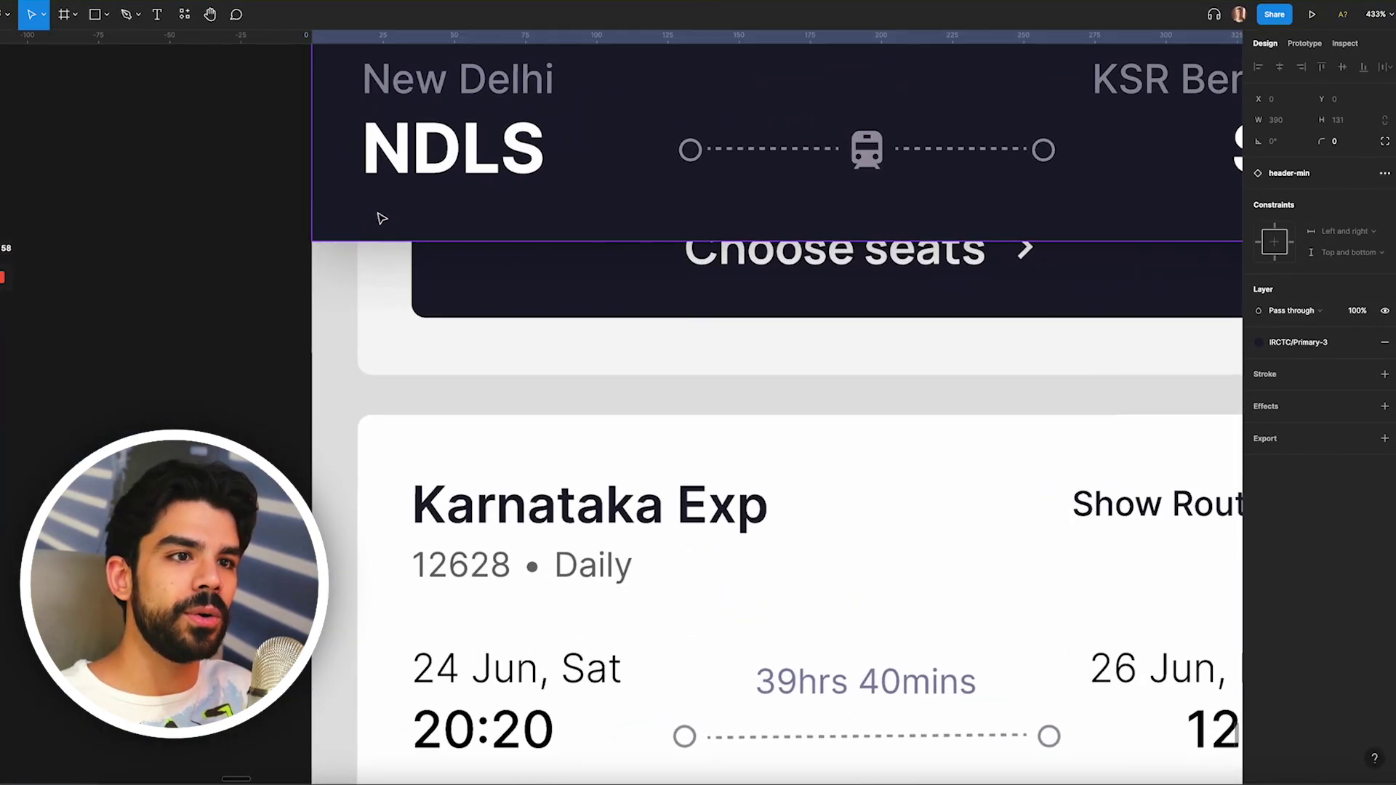
pyautogui.click(1038, 233)
pyautogui.click(1038, 233)
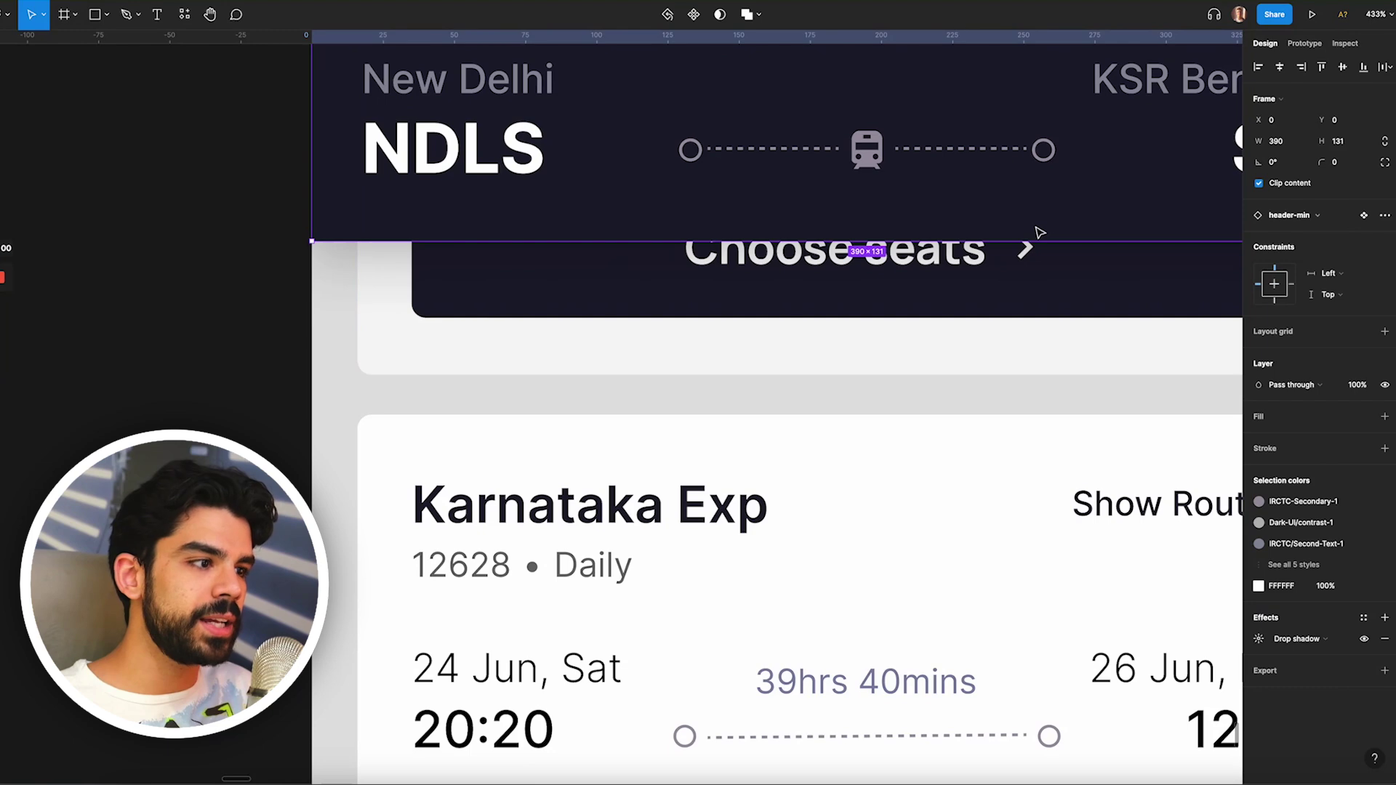
pyautogui.click(439, 277)
pyautogui.scroll(6, 408, 277)
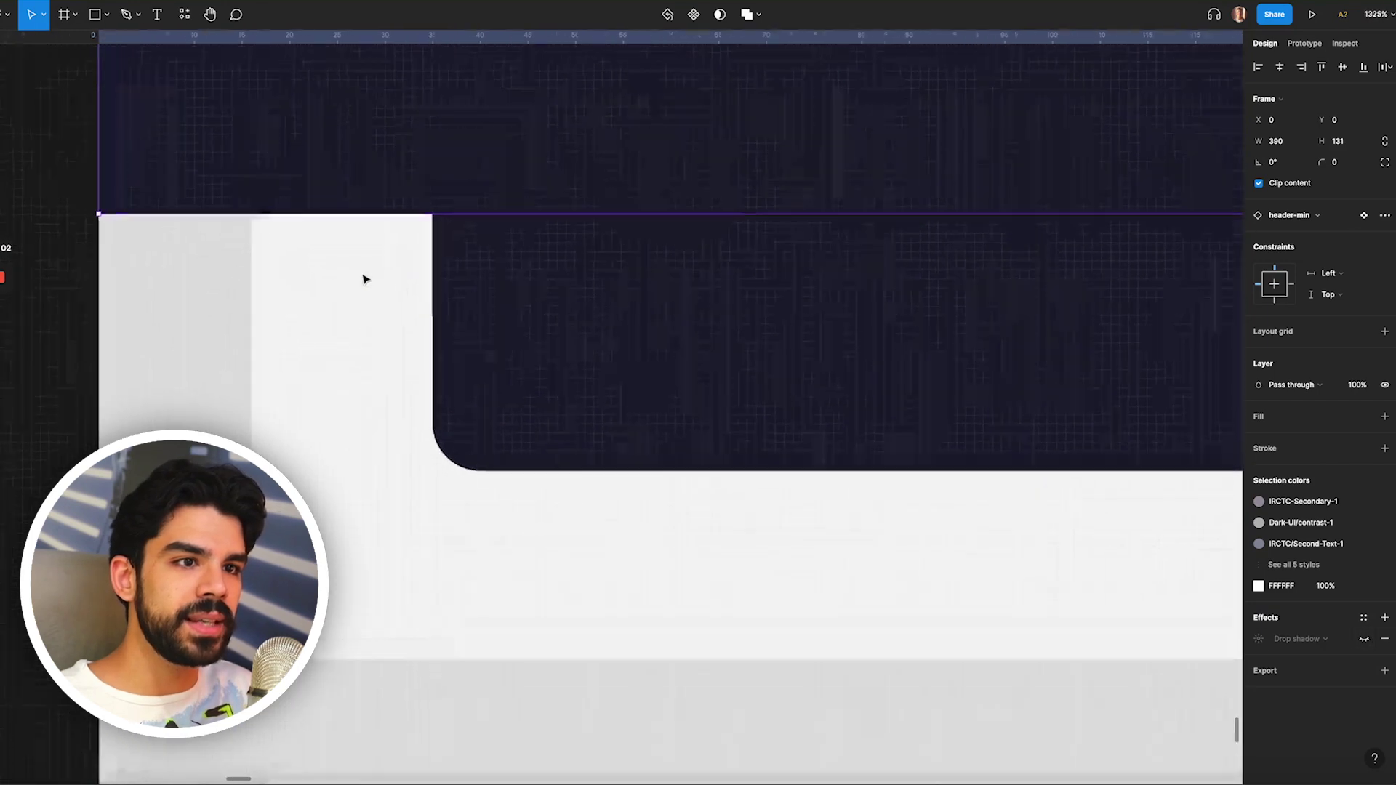
pyautogui.click(237, 165)
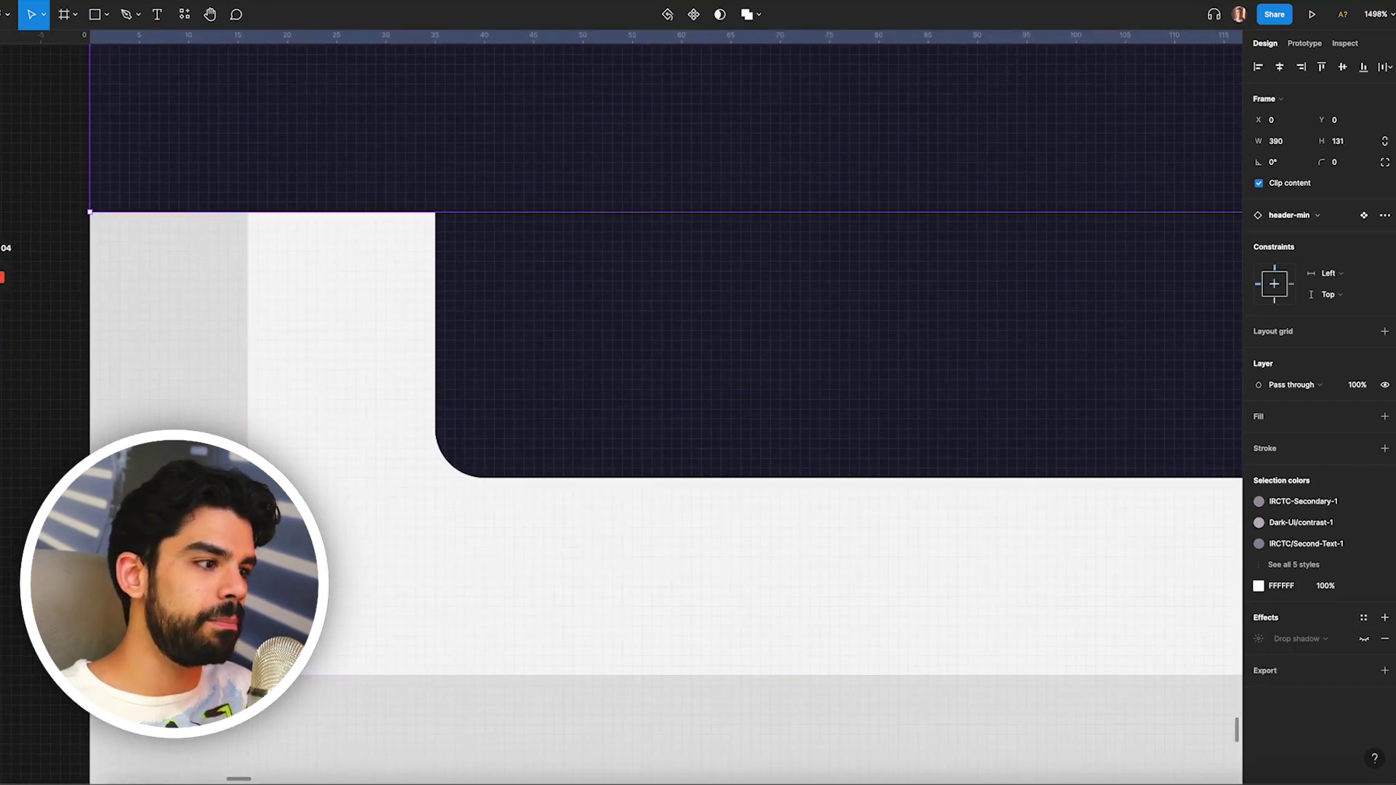
pyautogui.press('Escape')
pyautogui.scroll(-5, 240, 255)
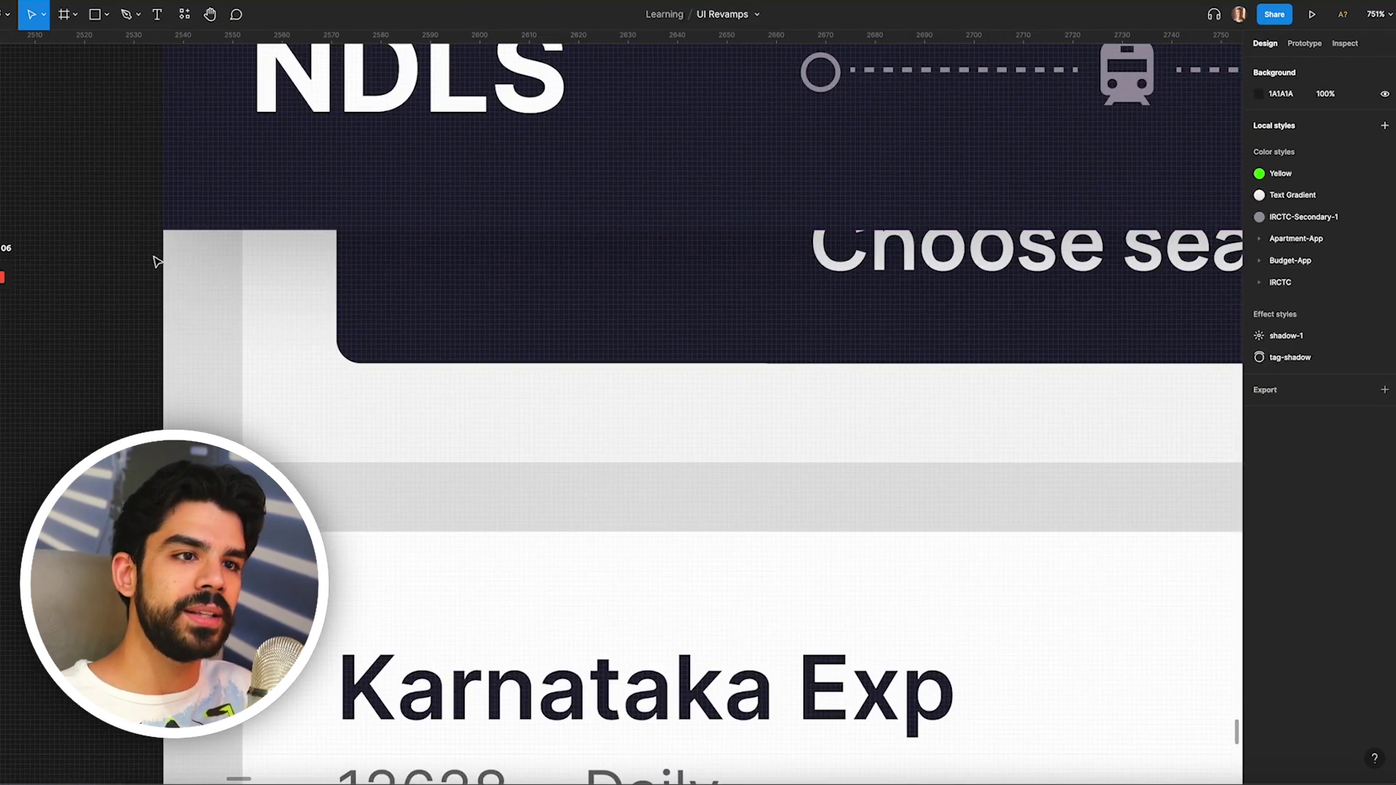
# - Zoom out to about 59% to show the Before/After frame beside Frame 571
pyautogui.hscroll(-3, 306, 258)
pyautogui.scroll(3, 452, 257)
pyautogui.scroll(-10, 451, 256)
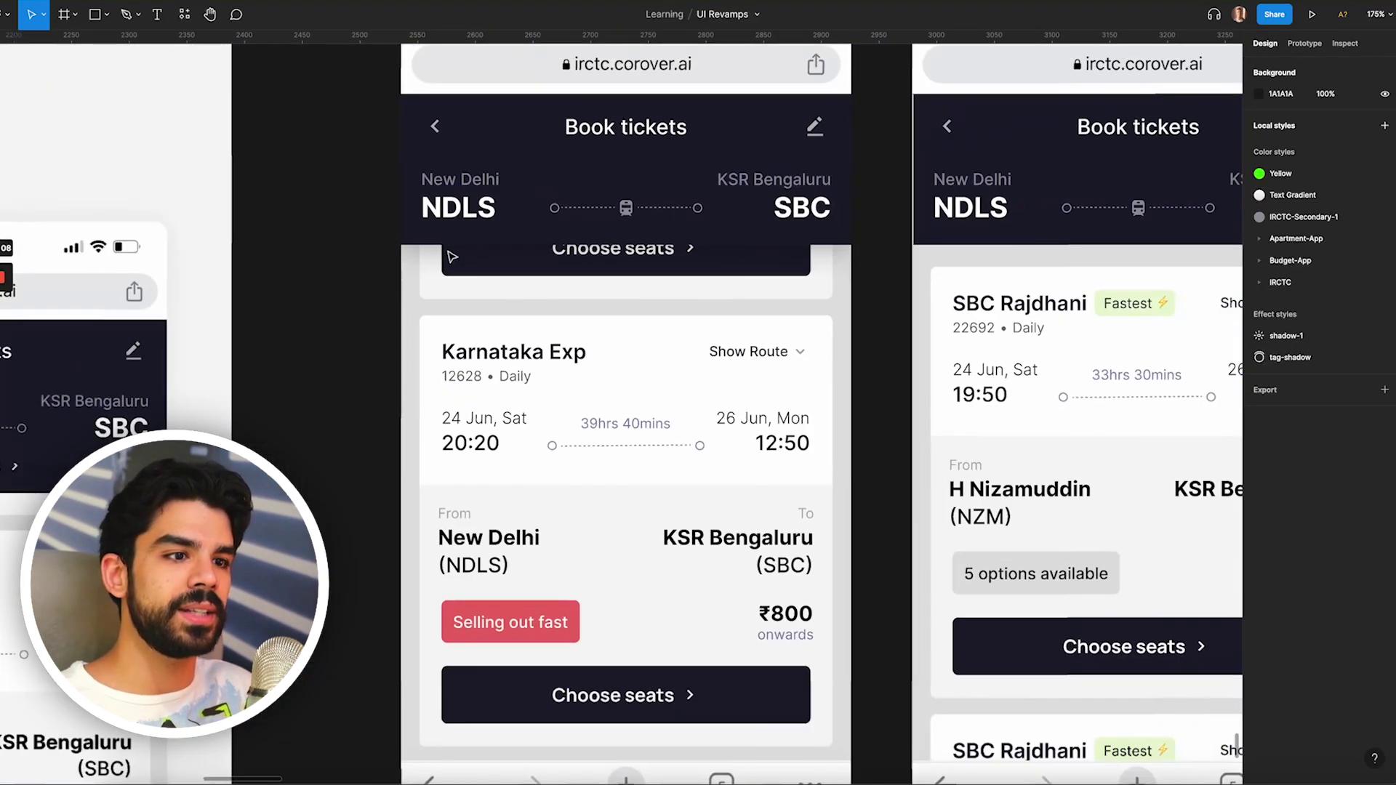
pyautogui.scroll(-5, 452, 257)
pyautogui.hscroll(-3, 331, 538)
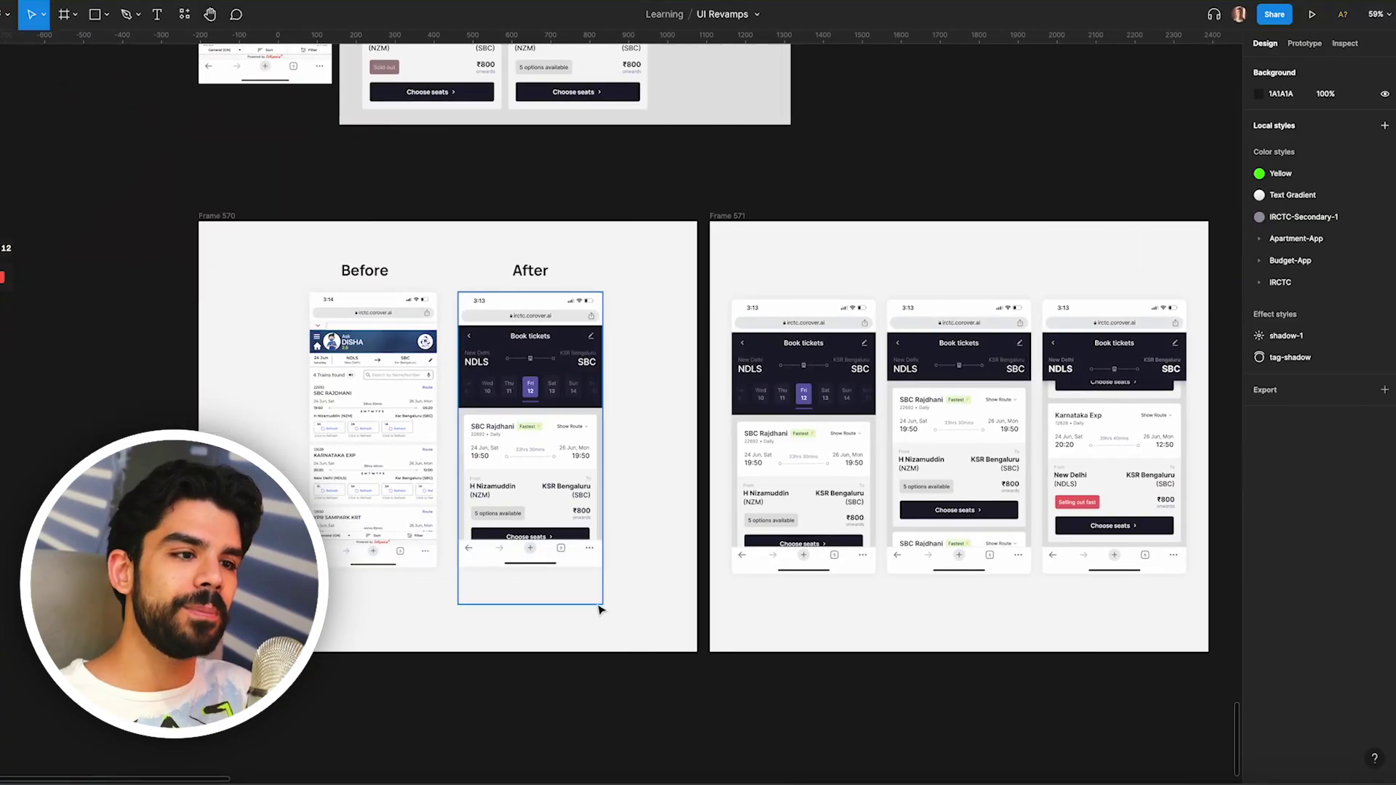